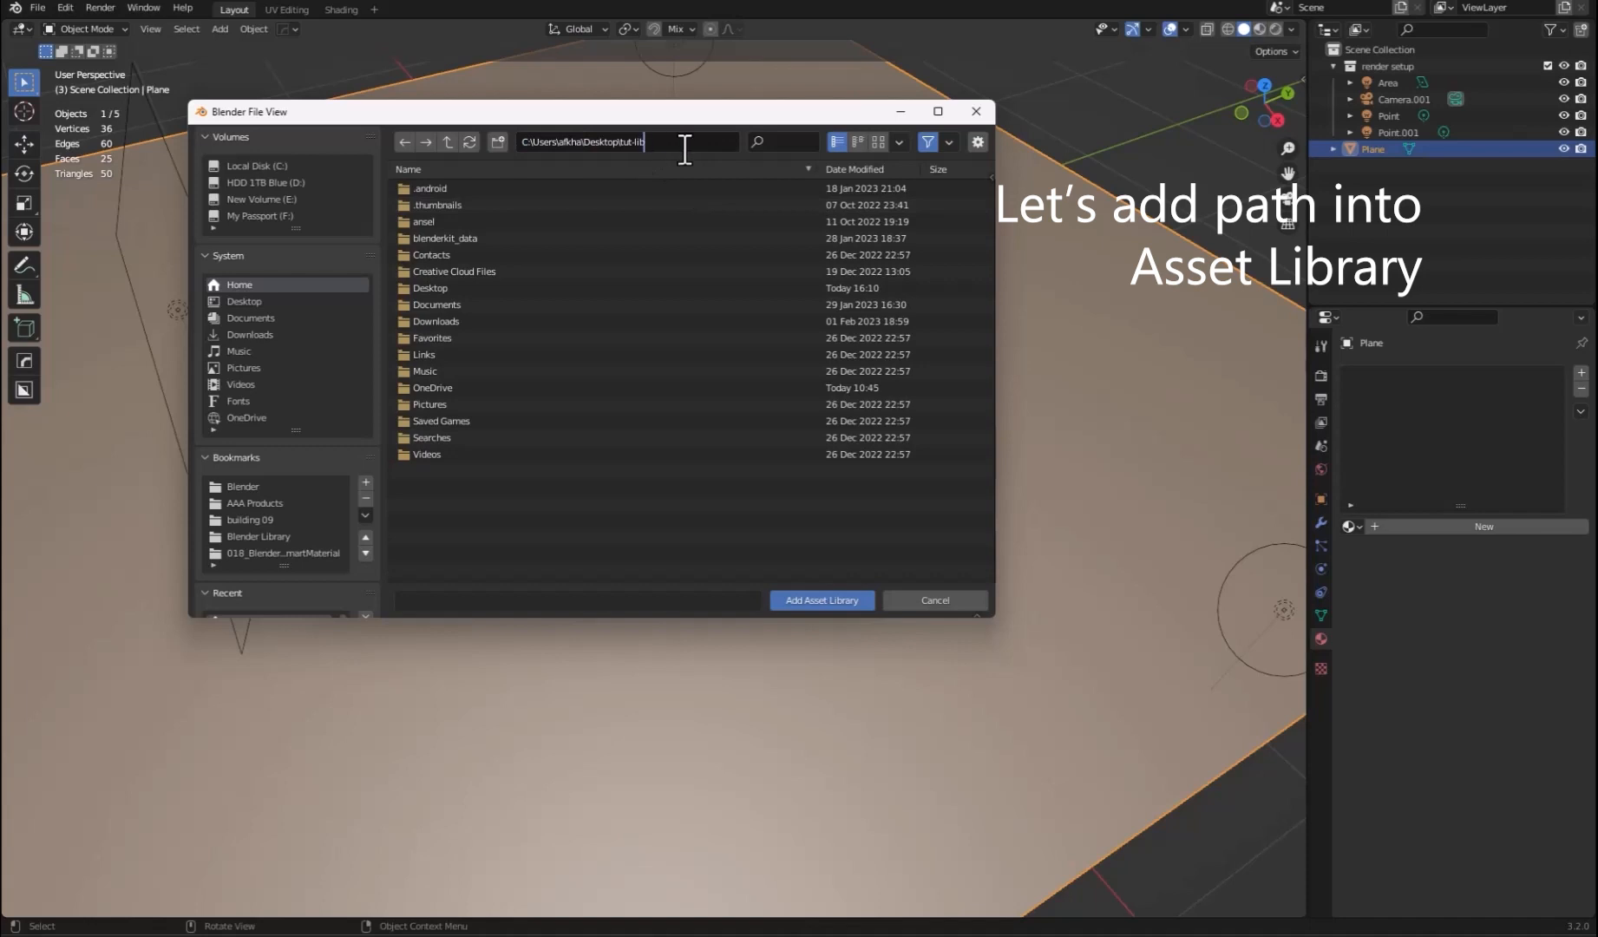
- Add the tut-lib folder on the Desktop as an asset library and close the preferences
key("Return")
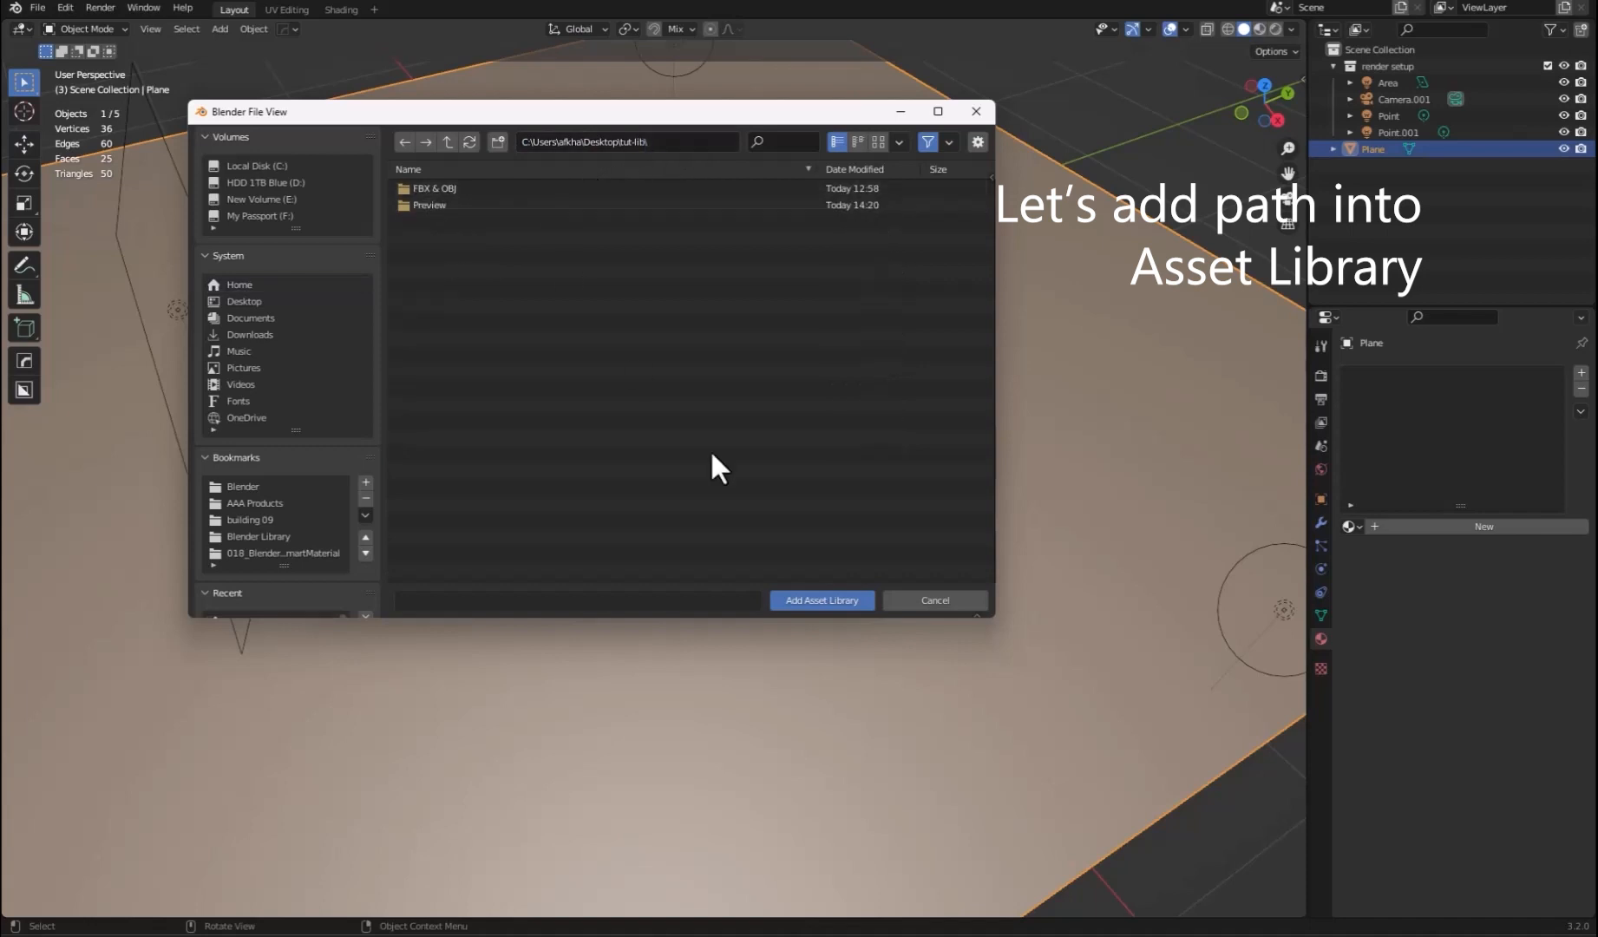
left_click(809, 599)
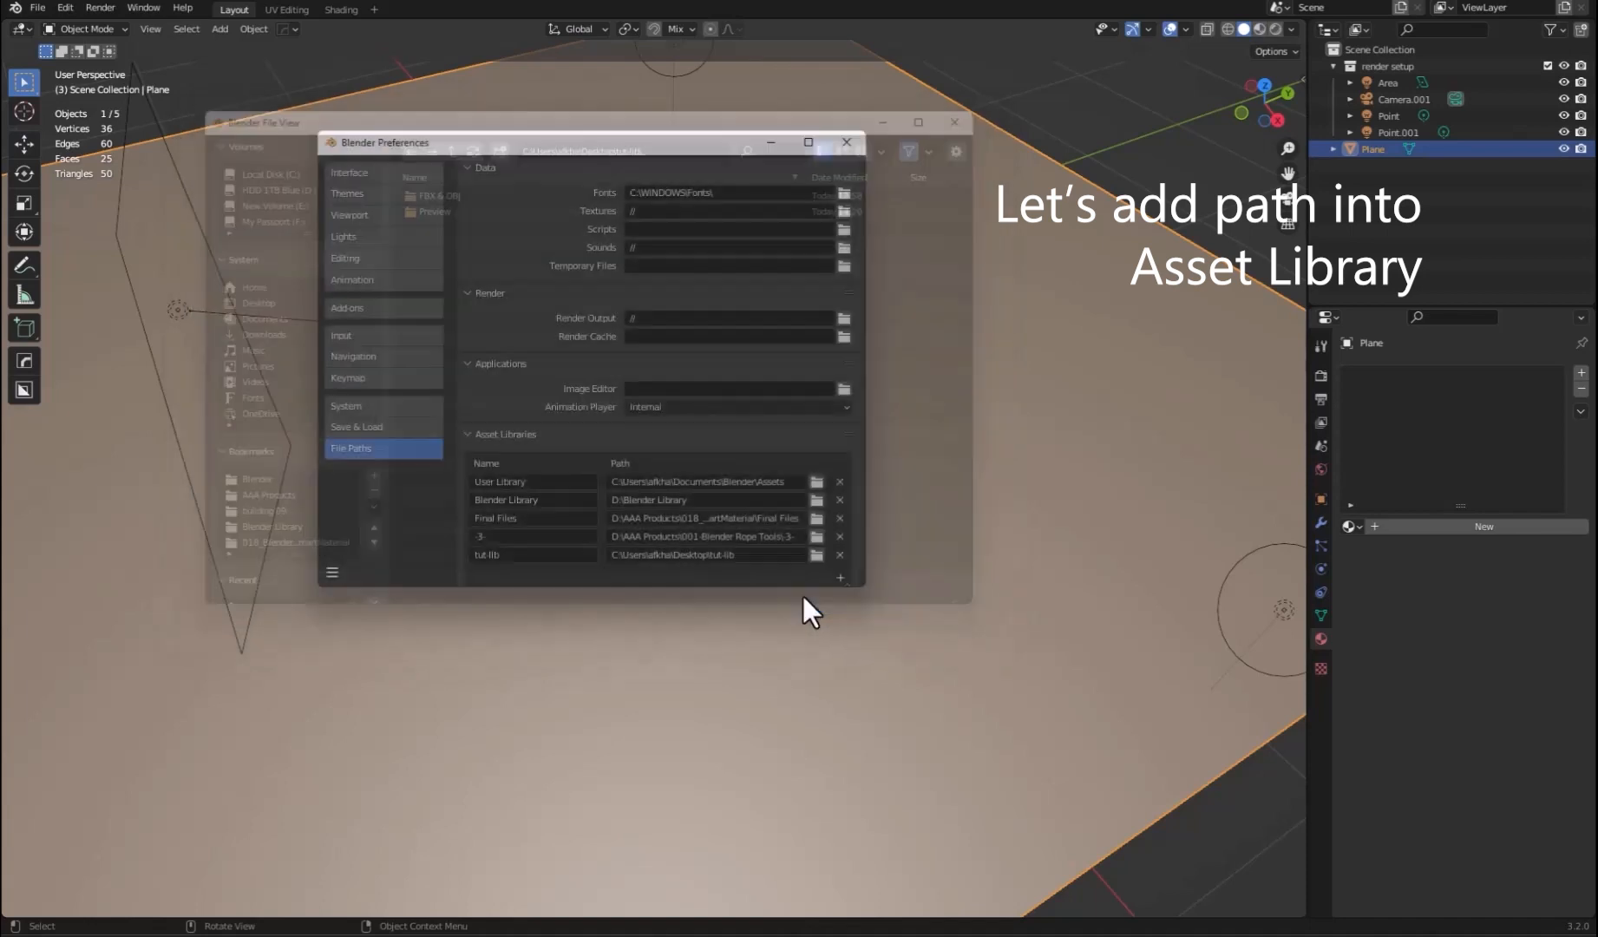
left_click(845, 143)
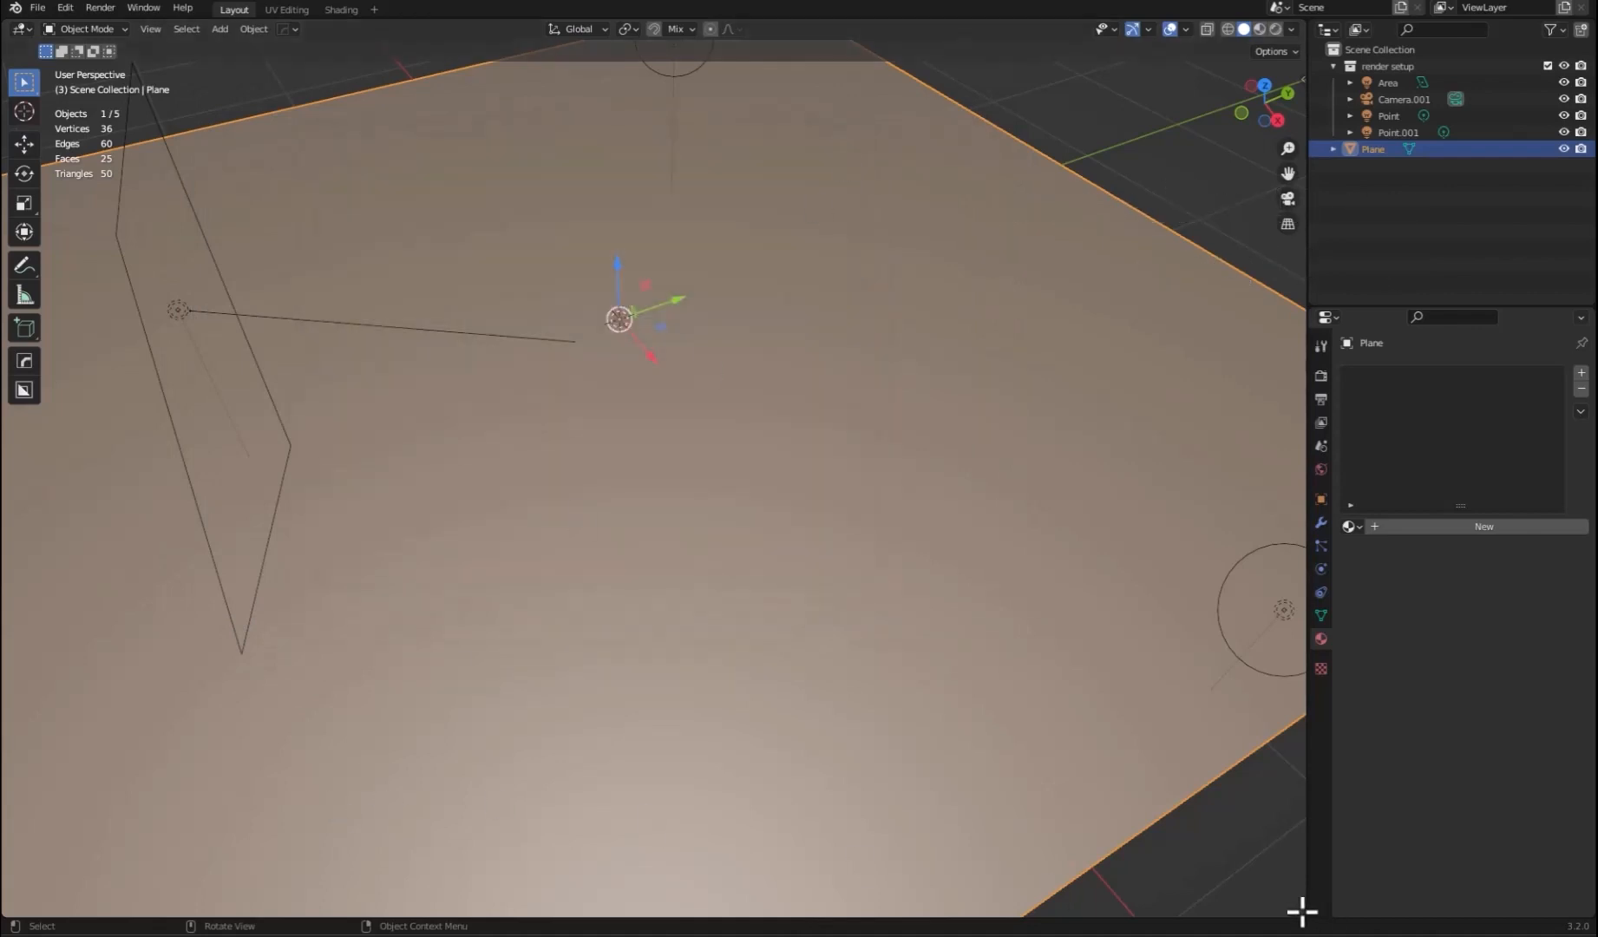
- Split the 3D viewport horizontally and turn the lower area into an Asset Browser
left_click_drag(1301, 910, 1248, 564)
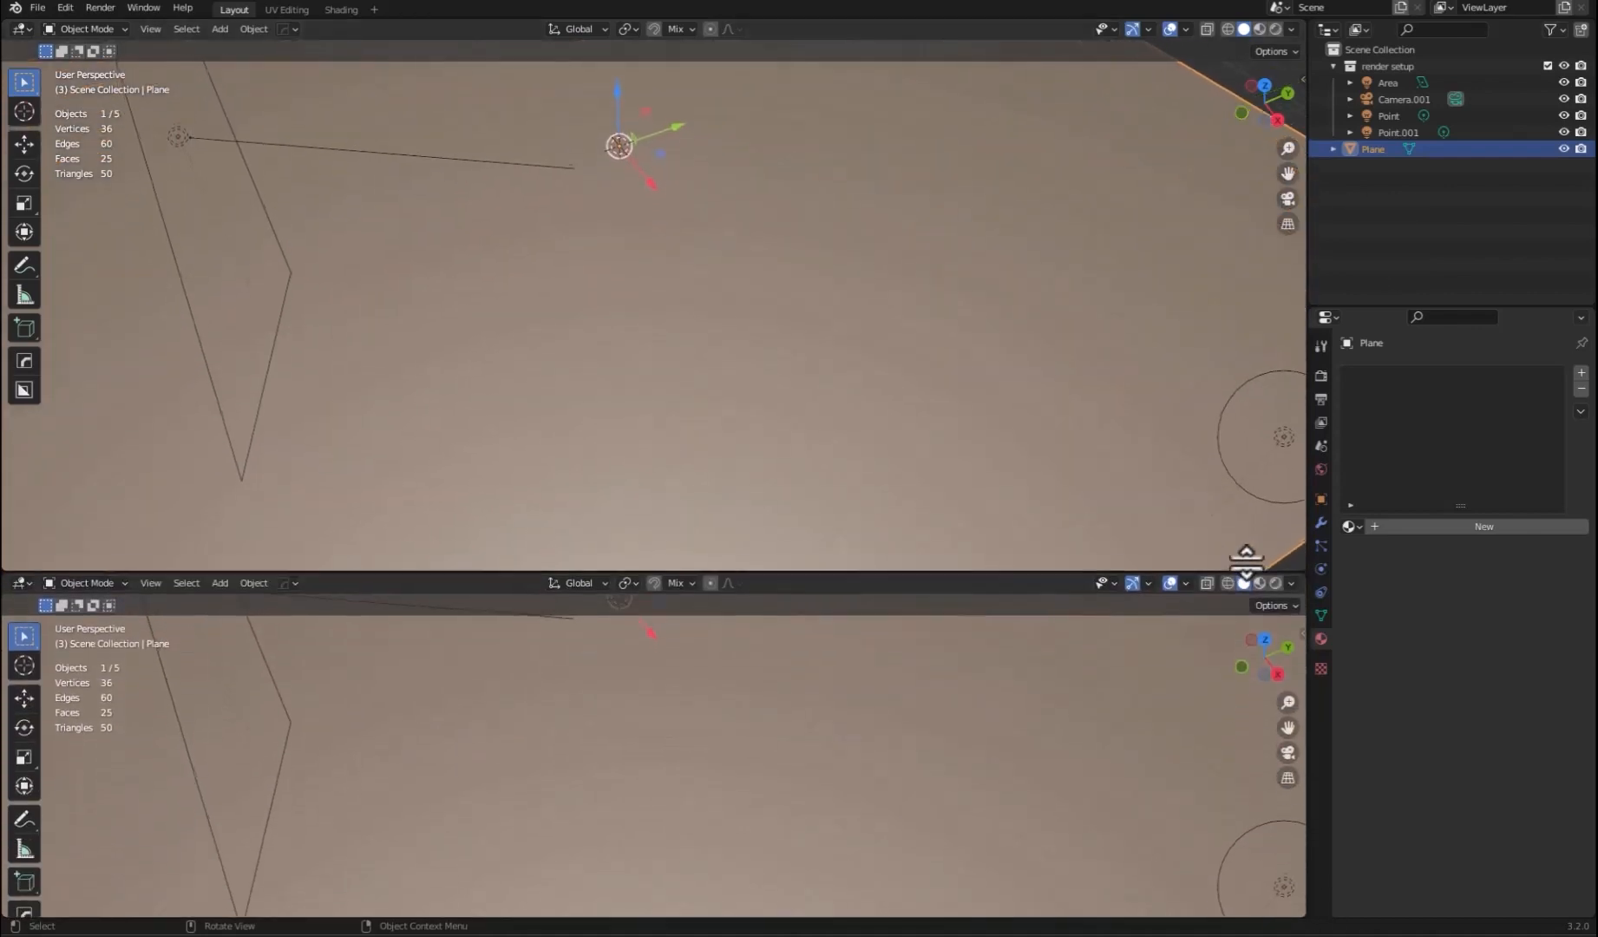
left_click(21, 571)
left_click(18, 569)
left_click(21, 571)
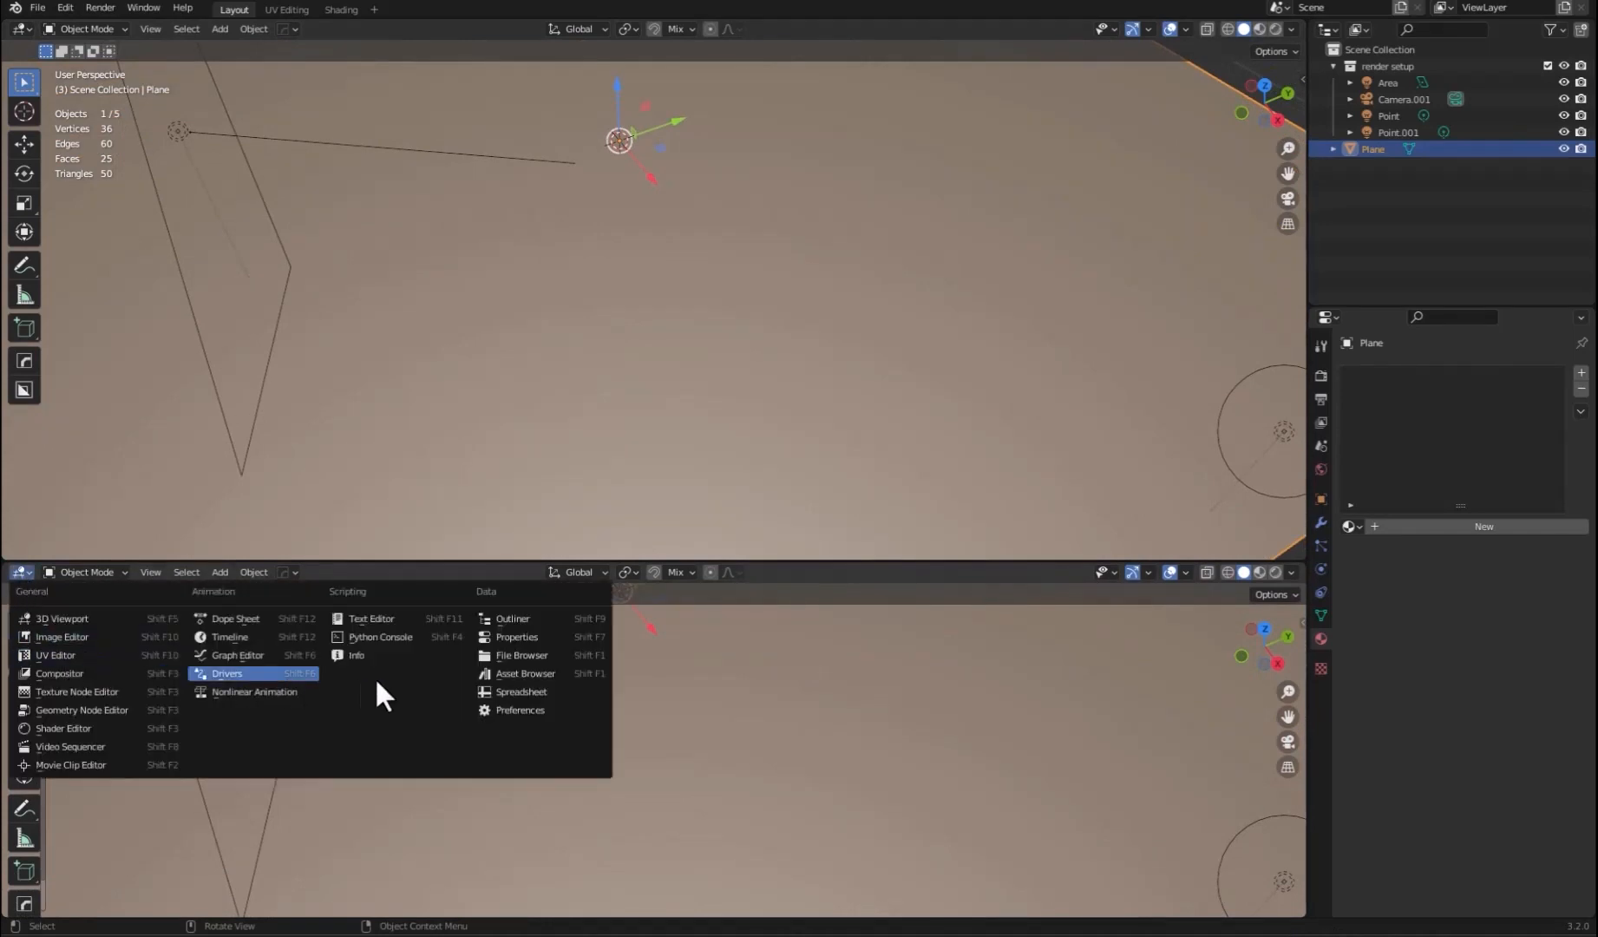
left_click(538, 673)
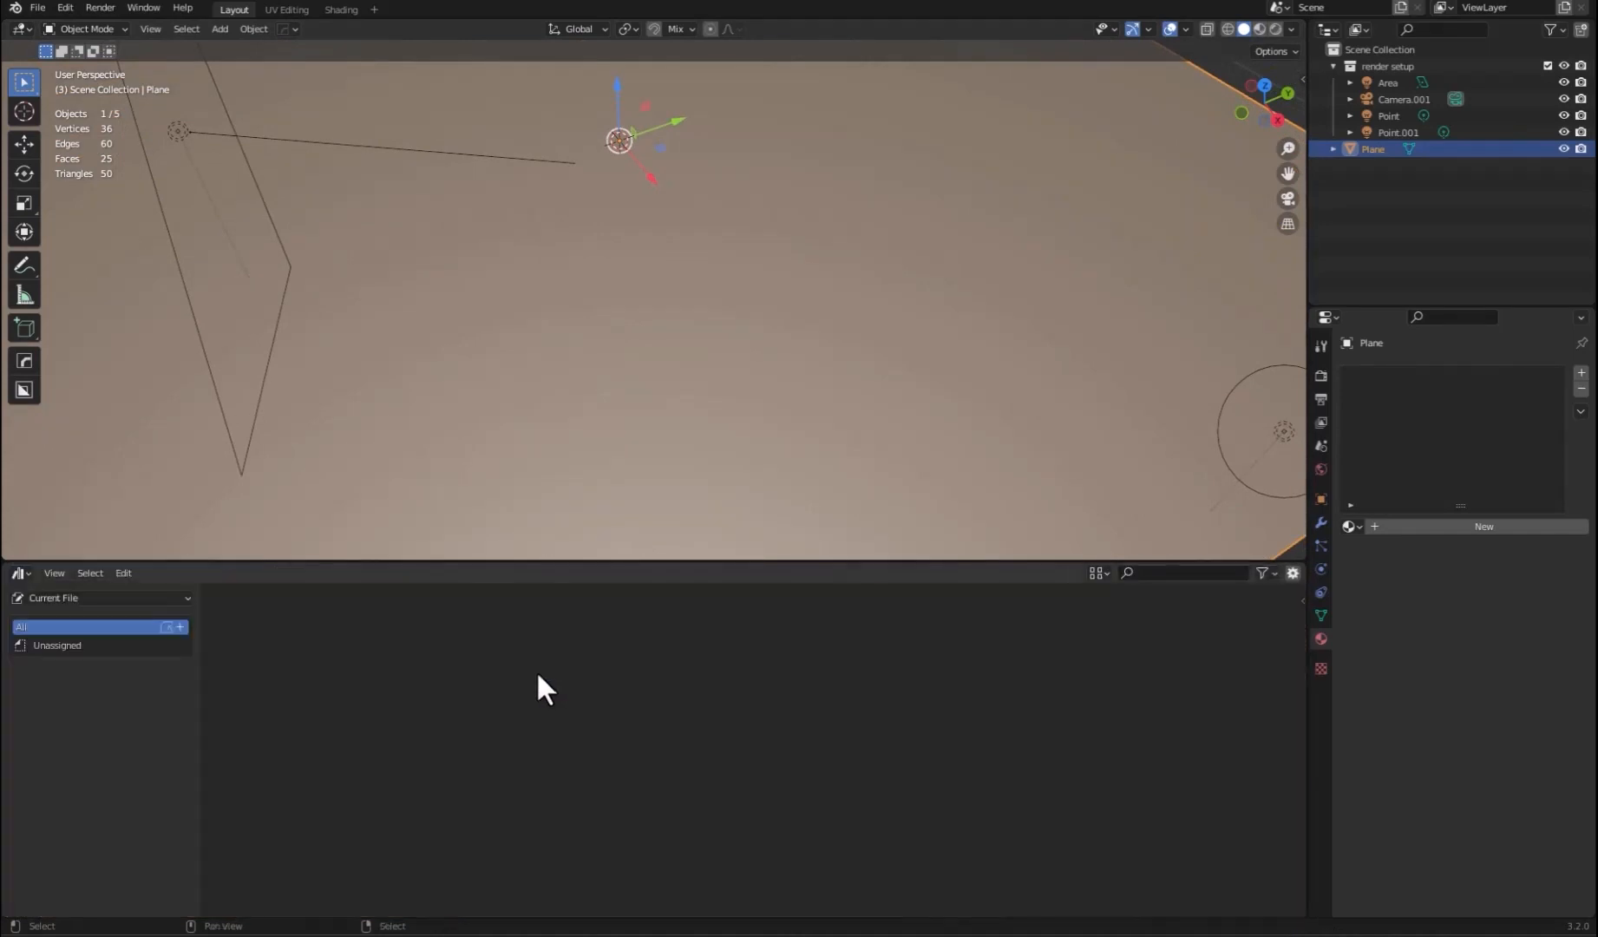
- Display the tut-lib library's assets in the Asset Browser with Append (Reuse Data) as the import type
left_click(126, 597)
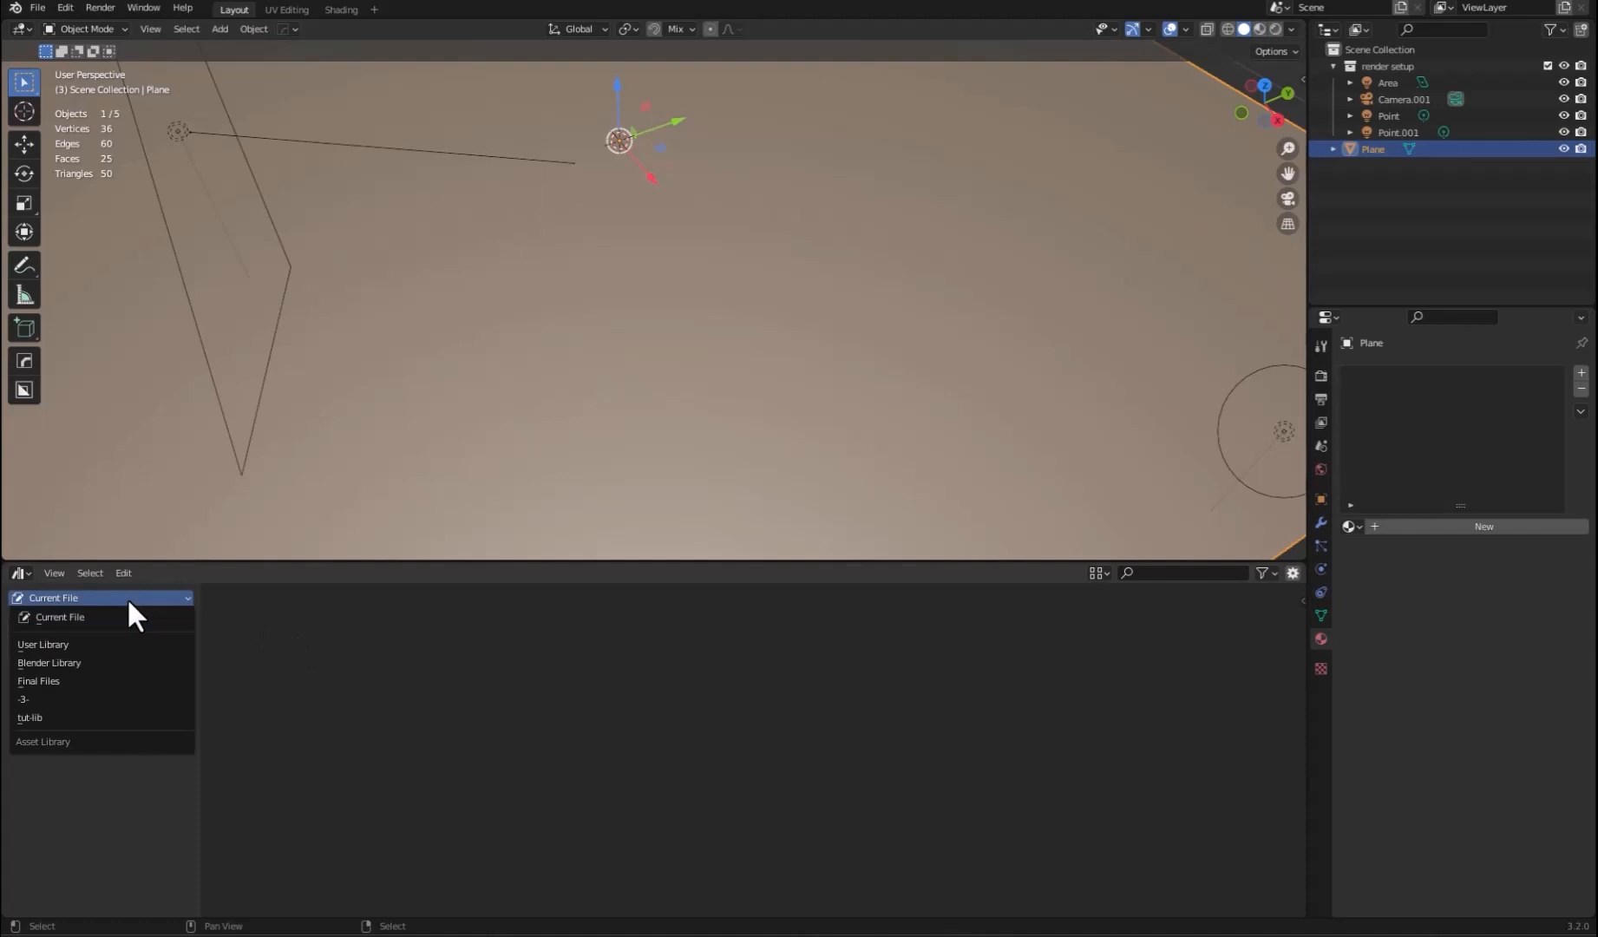
left_click(53, 721)
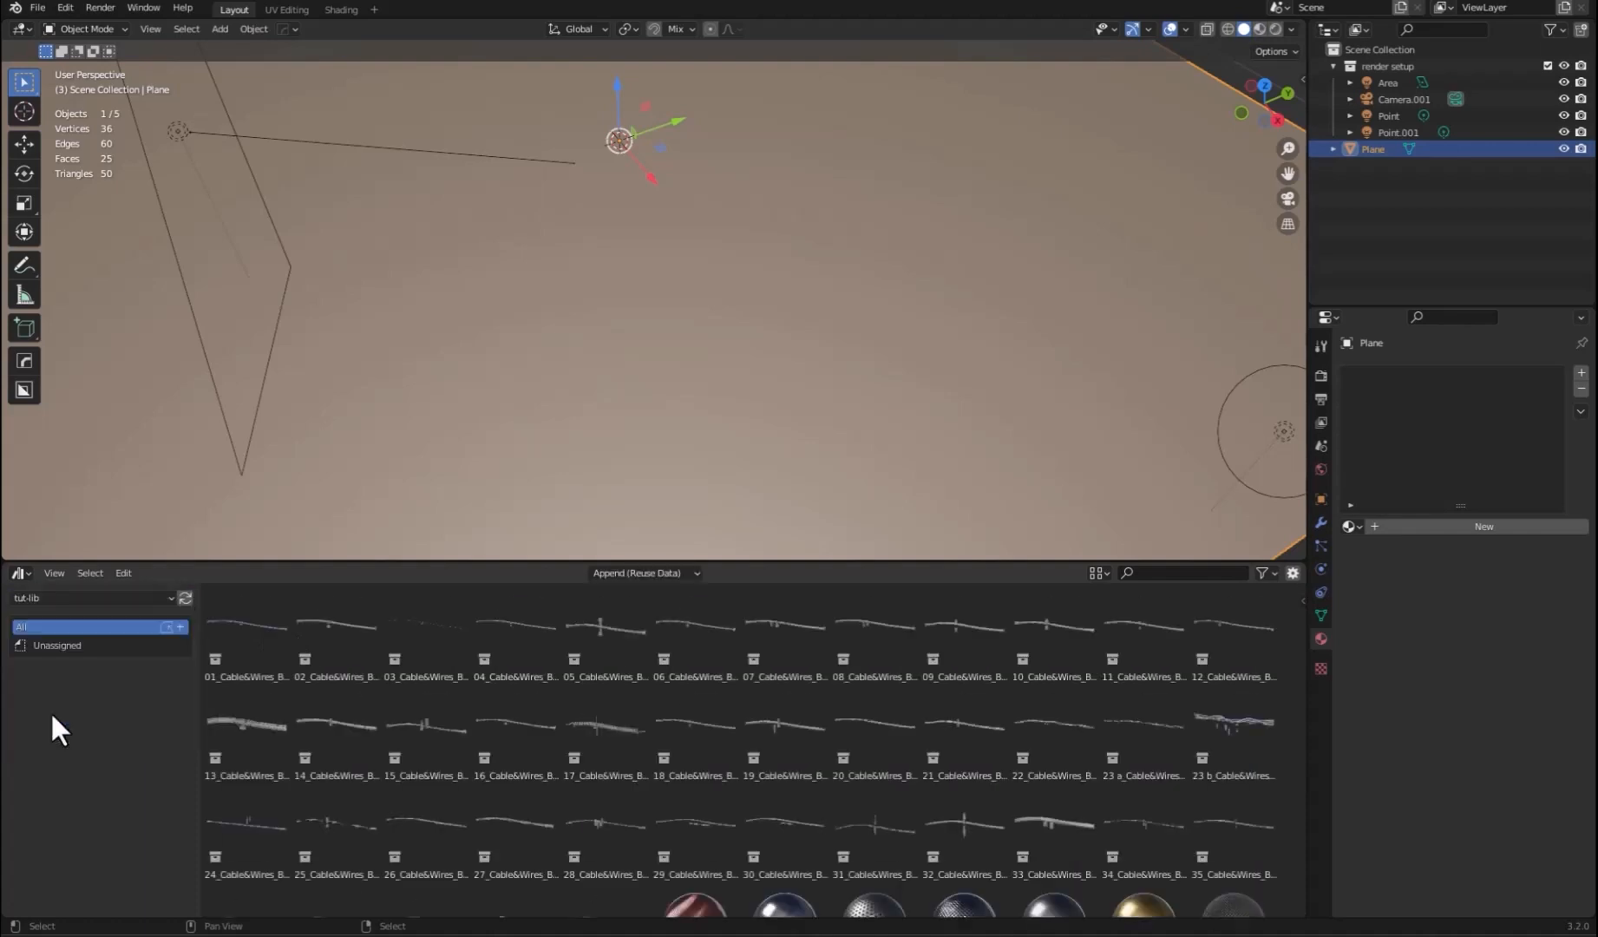
scroll(713, 699, "down", 3)
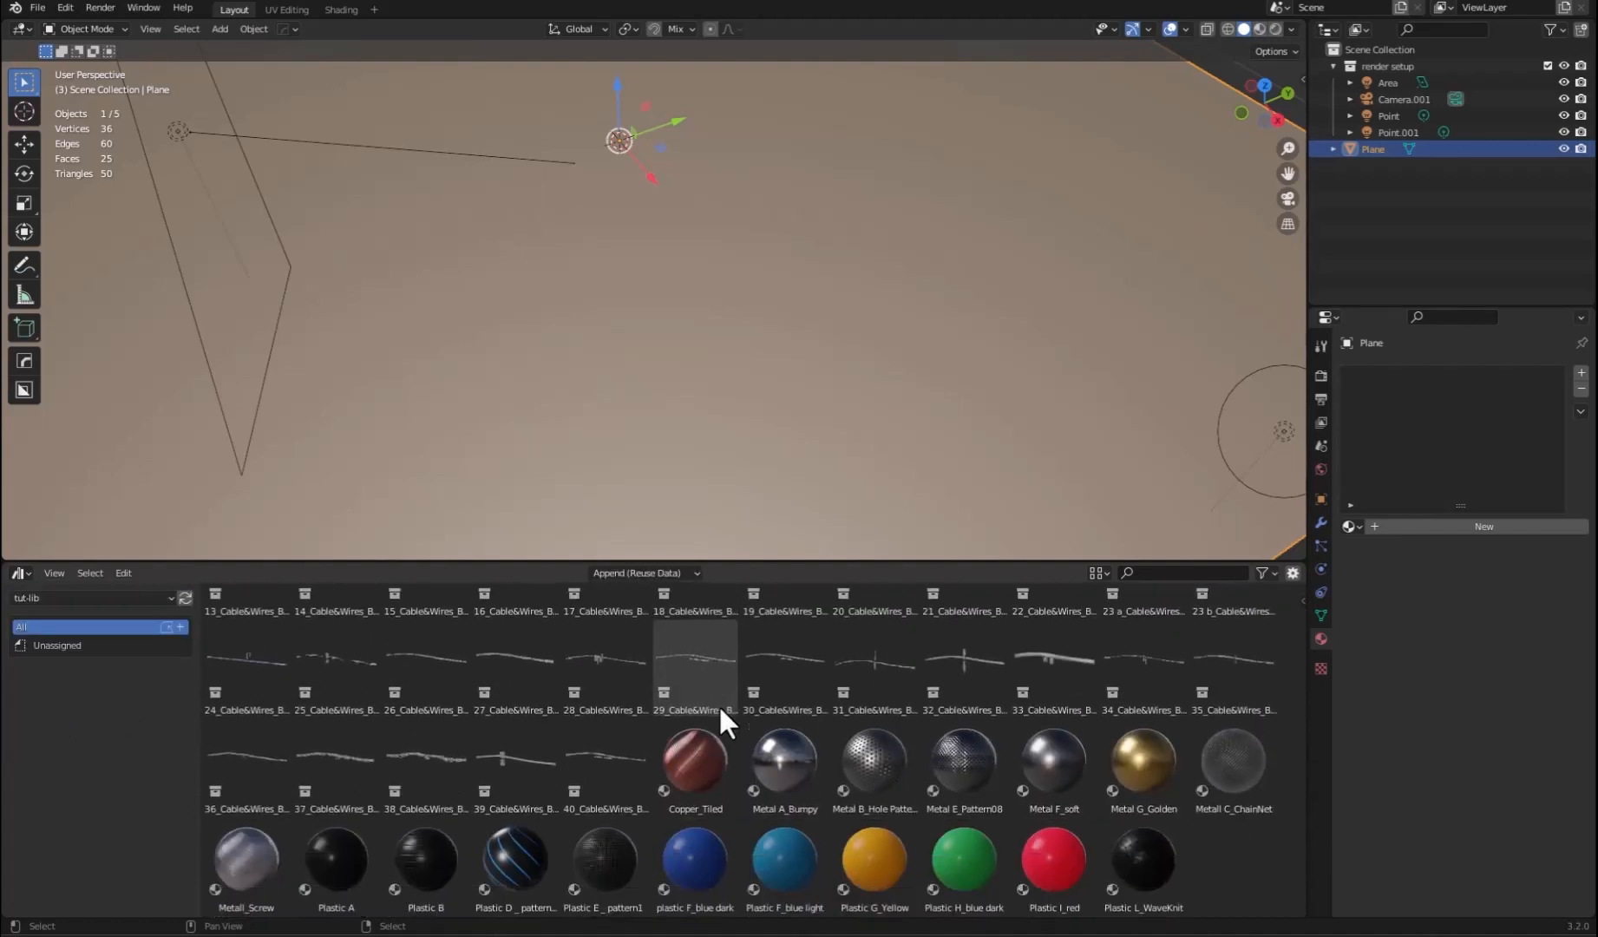
scroll(720, 704, "up", 2)
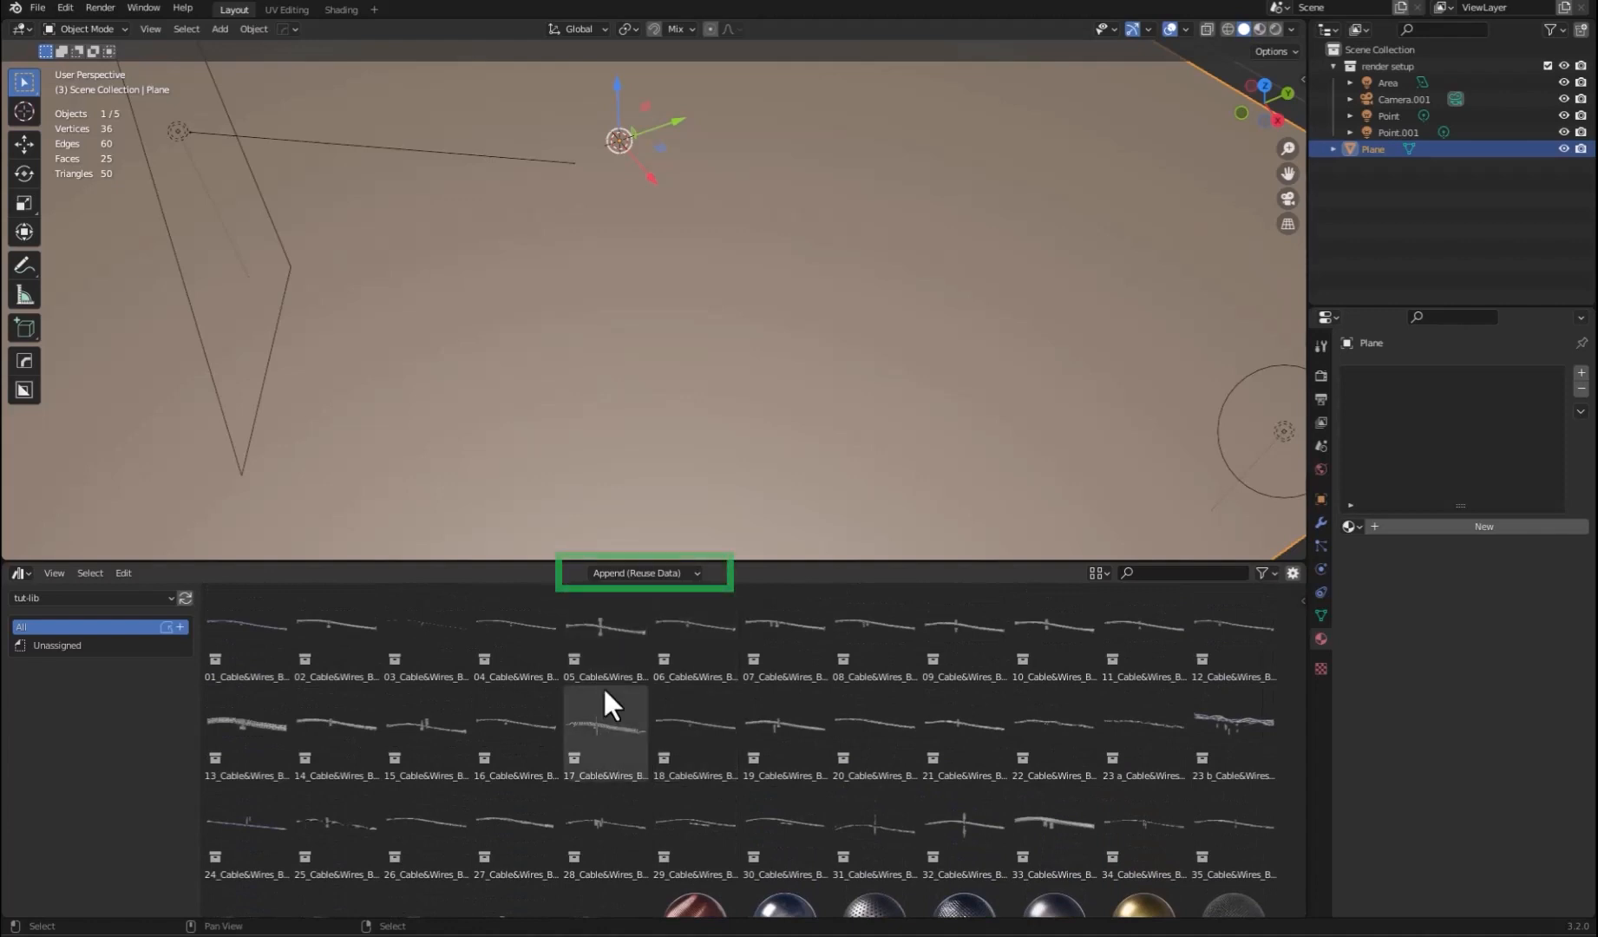
left_click(673, 572)
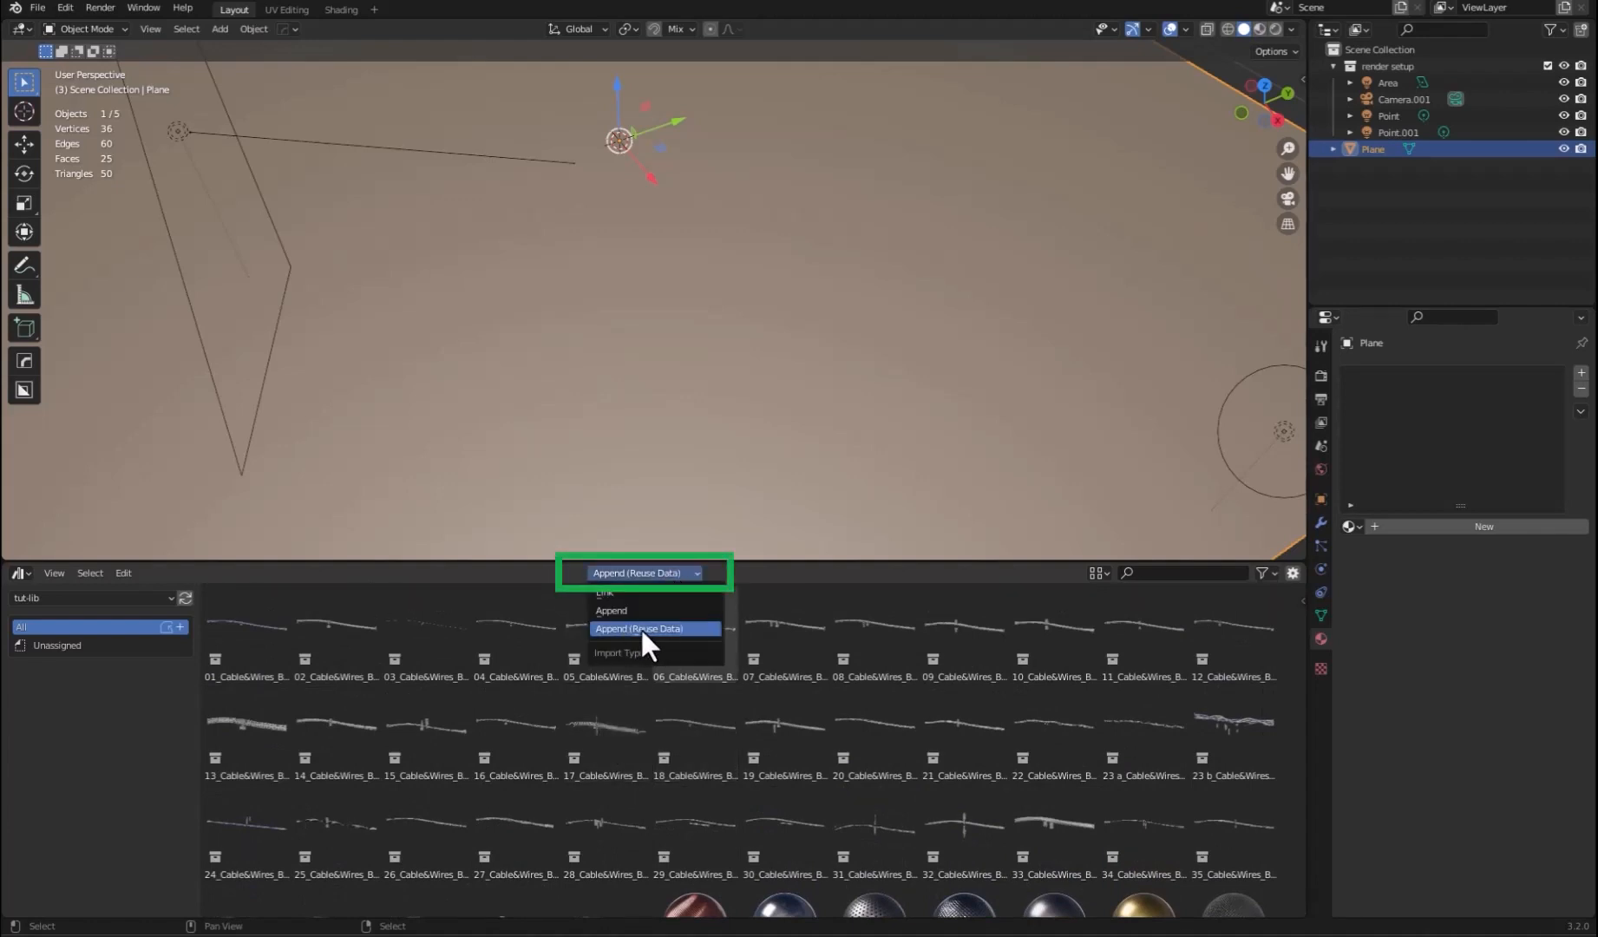
left_click(659, 569)
- Place the 17_Cable&Wires collection in the scene with Instance turned off, and raise it along Z above the plane
left_click_drag(613, 723, 648, 352)
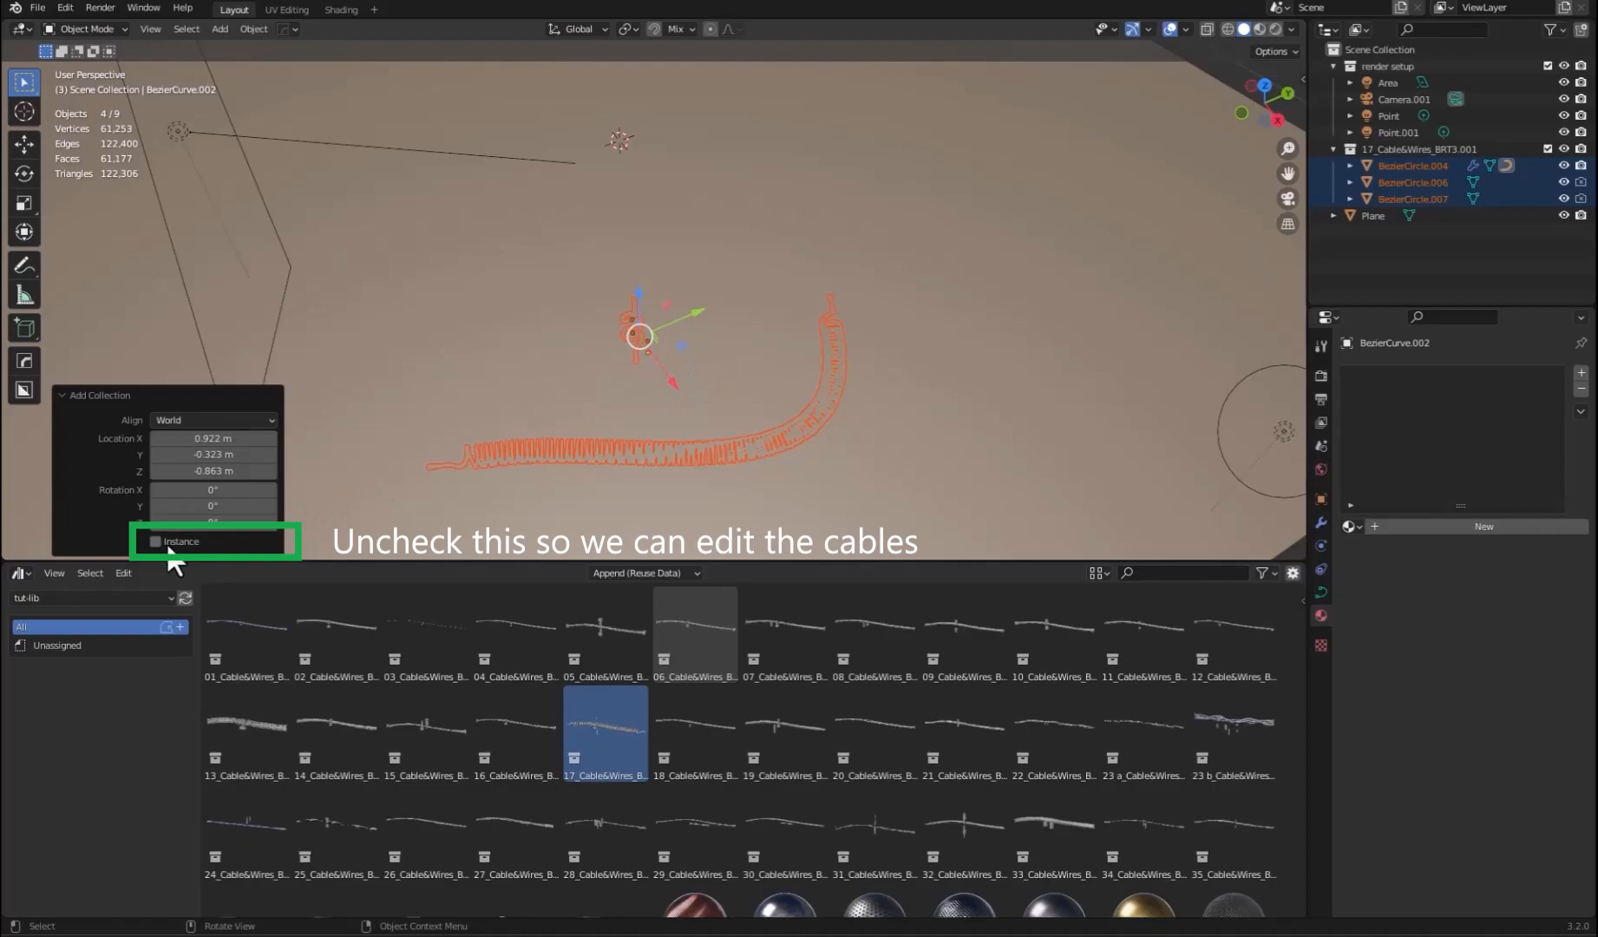
middle_click_drag(637, 369, 654, 293)
key("g")
key("z")
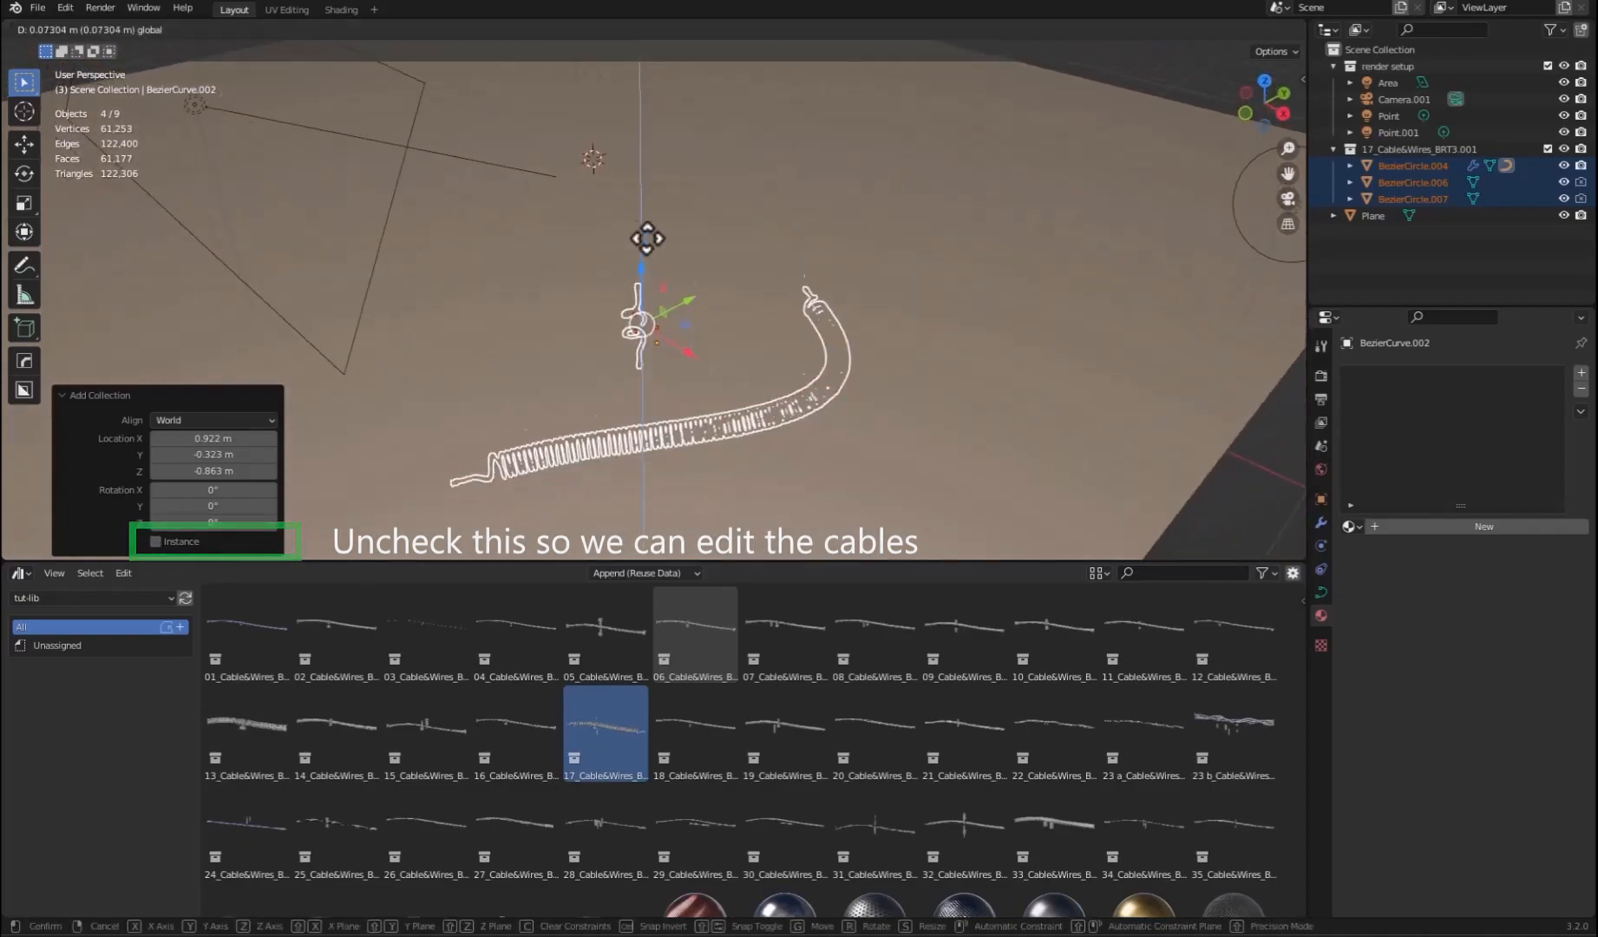
left_click(648, 155)
middle_click_drag(648, 155, 758, 339)
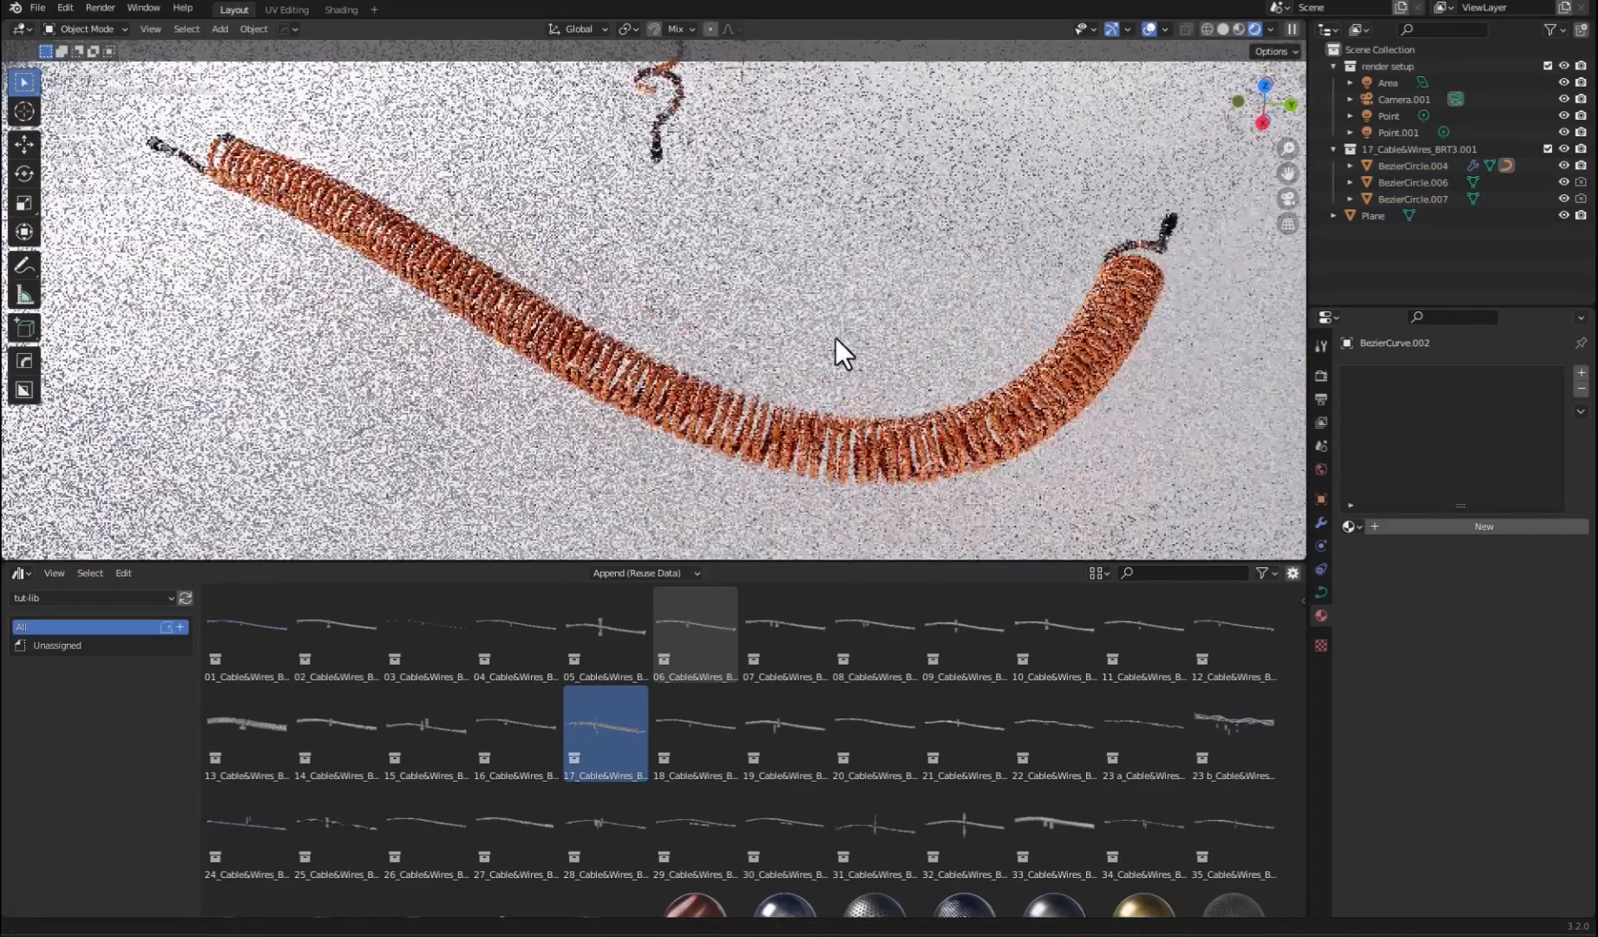
mouse_move(835, 337)
middle_mouse_down()
mouse_move(928, 346)
mouse_move(783, 307)
middle_mouse_up()
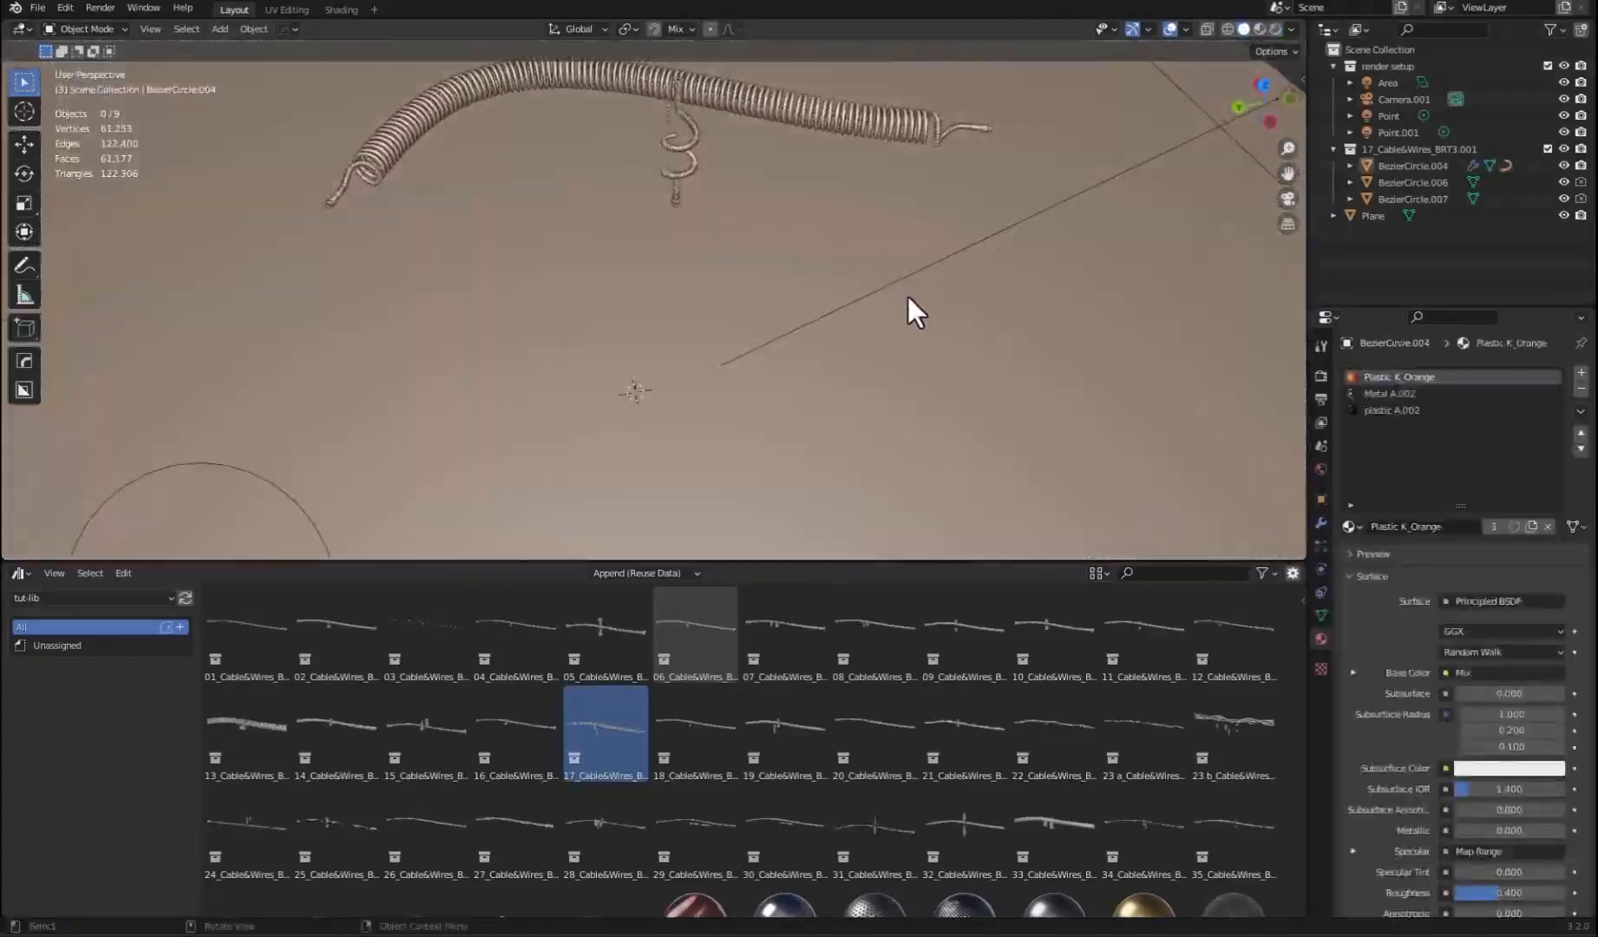
- Try deleting the two small separate end pieces beside the coiled cable, and undo both deletions
middle_click_drag(907, 296, 693, 330)
left_click(690, 331)
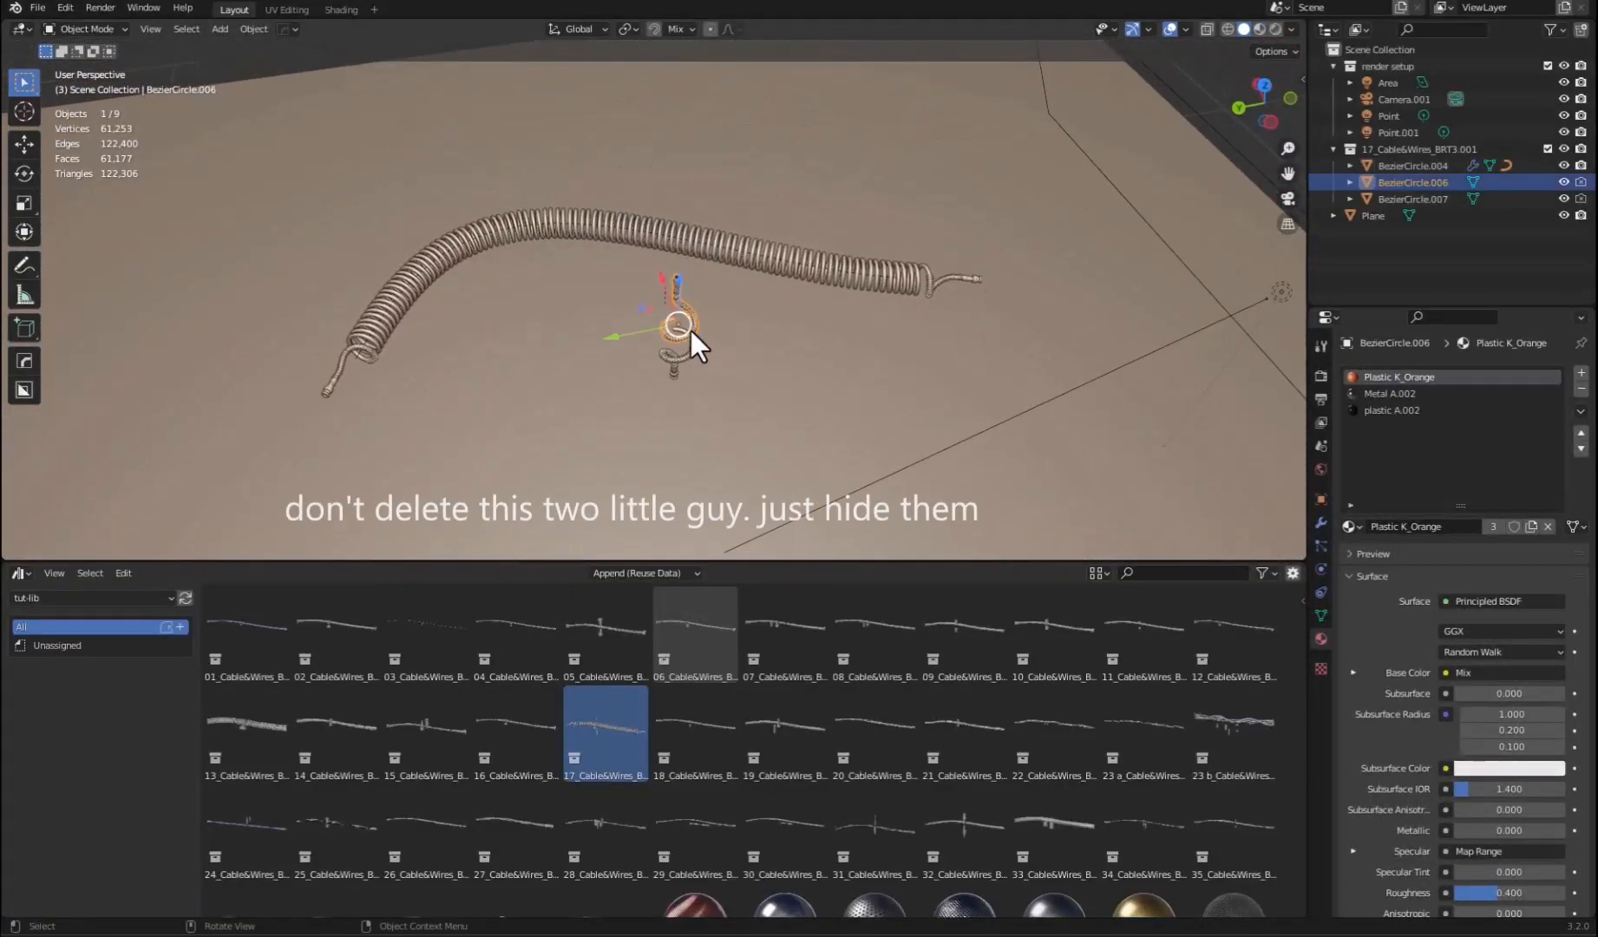
key("Delete")
left_click(678, 358)
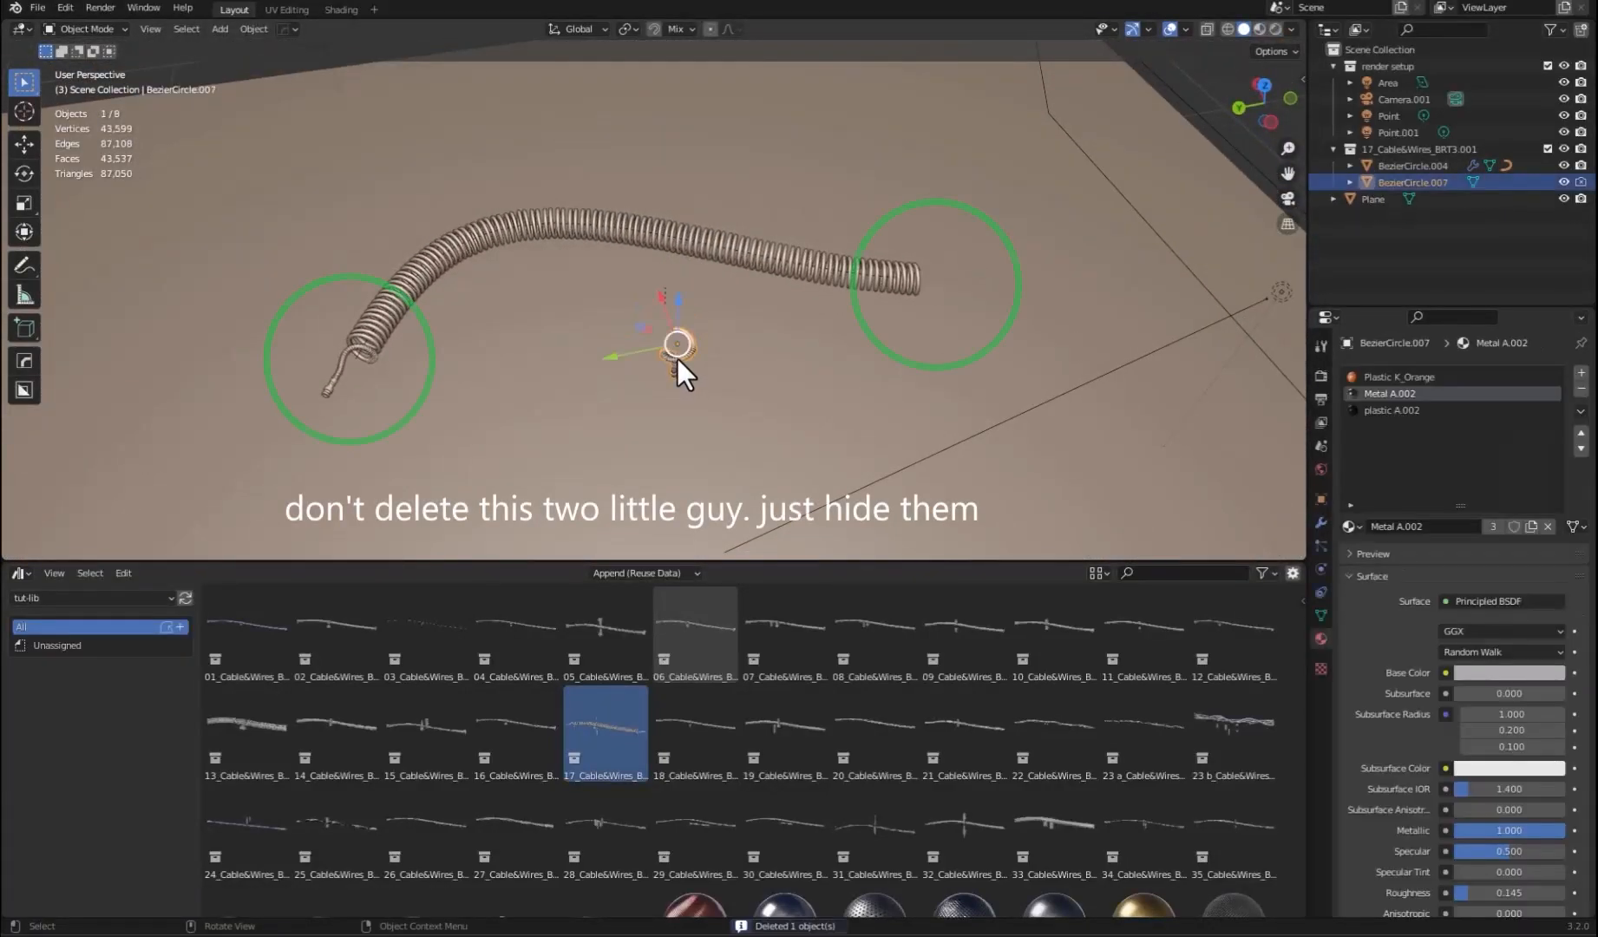
key("Delete")
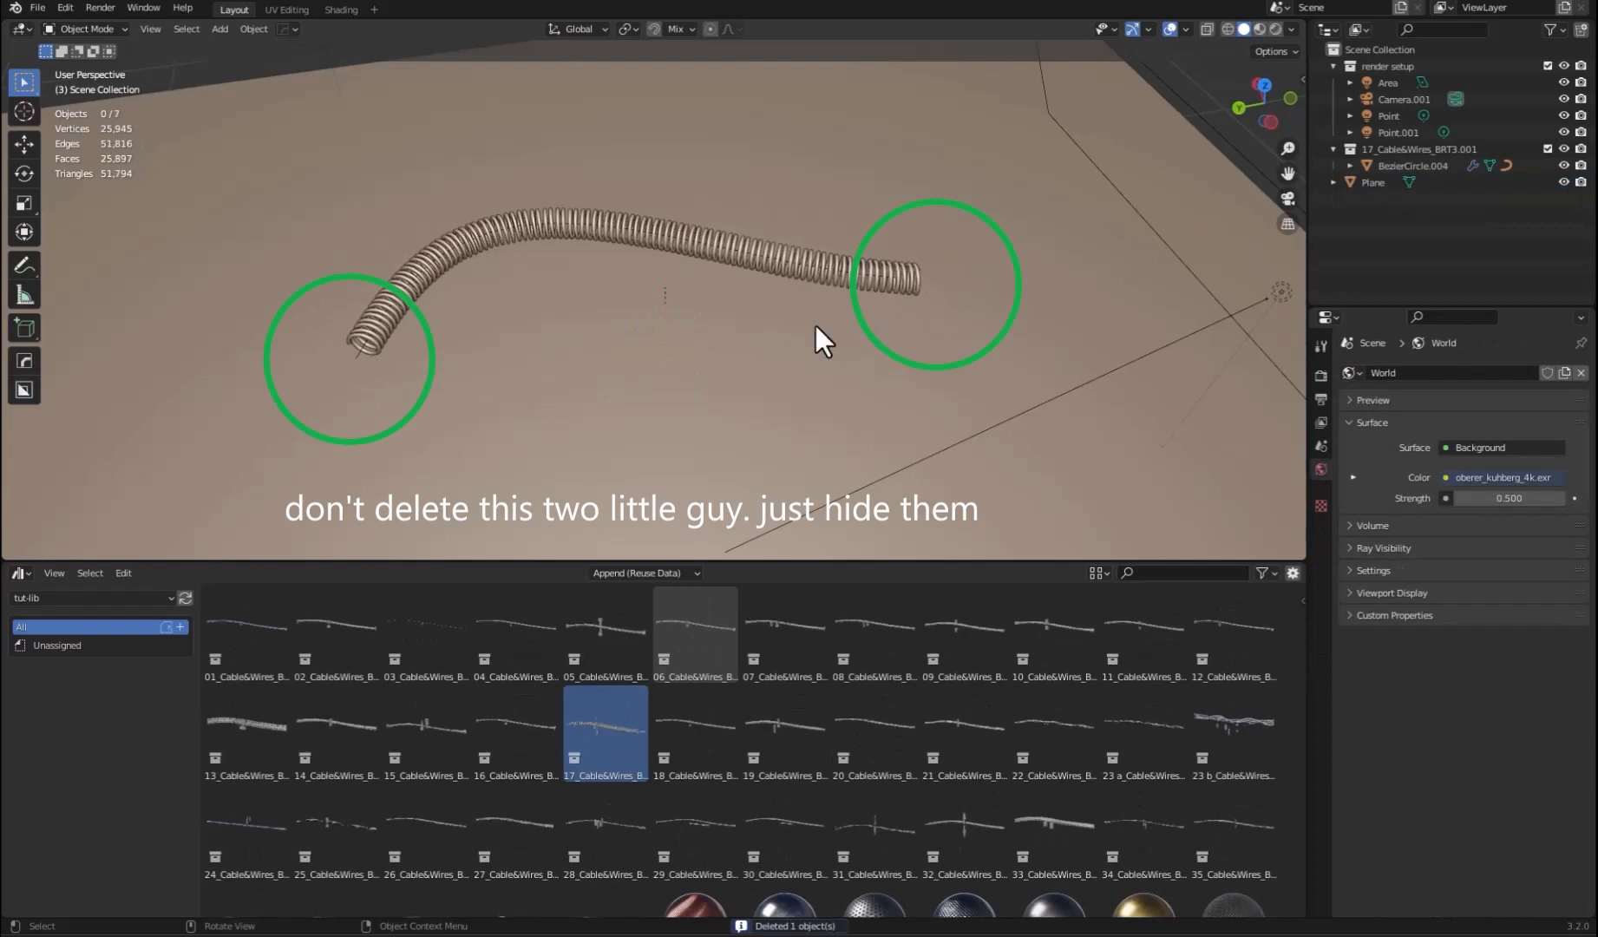
key("ctrl+z")
key("ctrl+z")
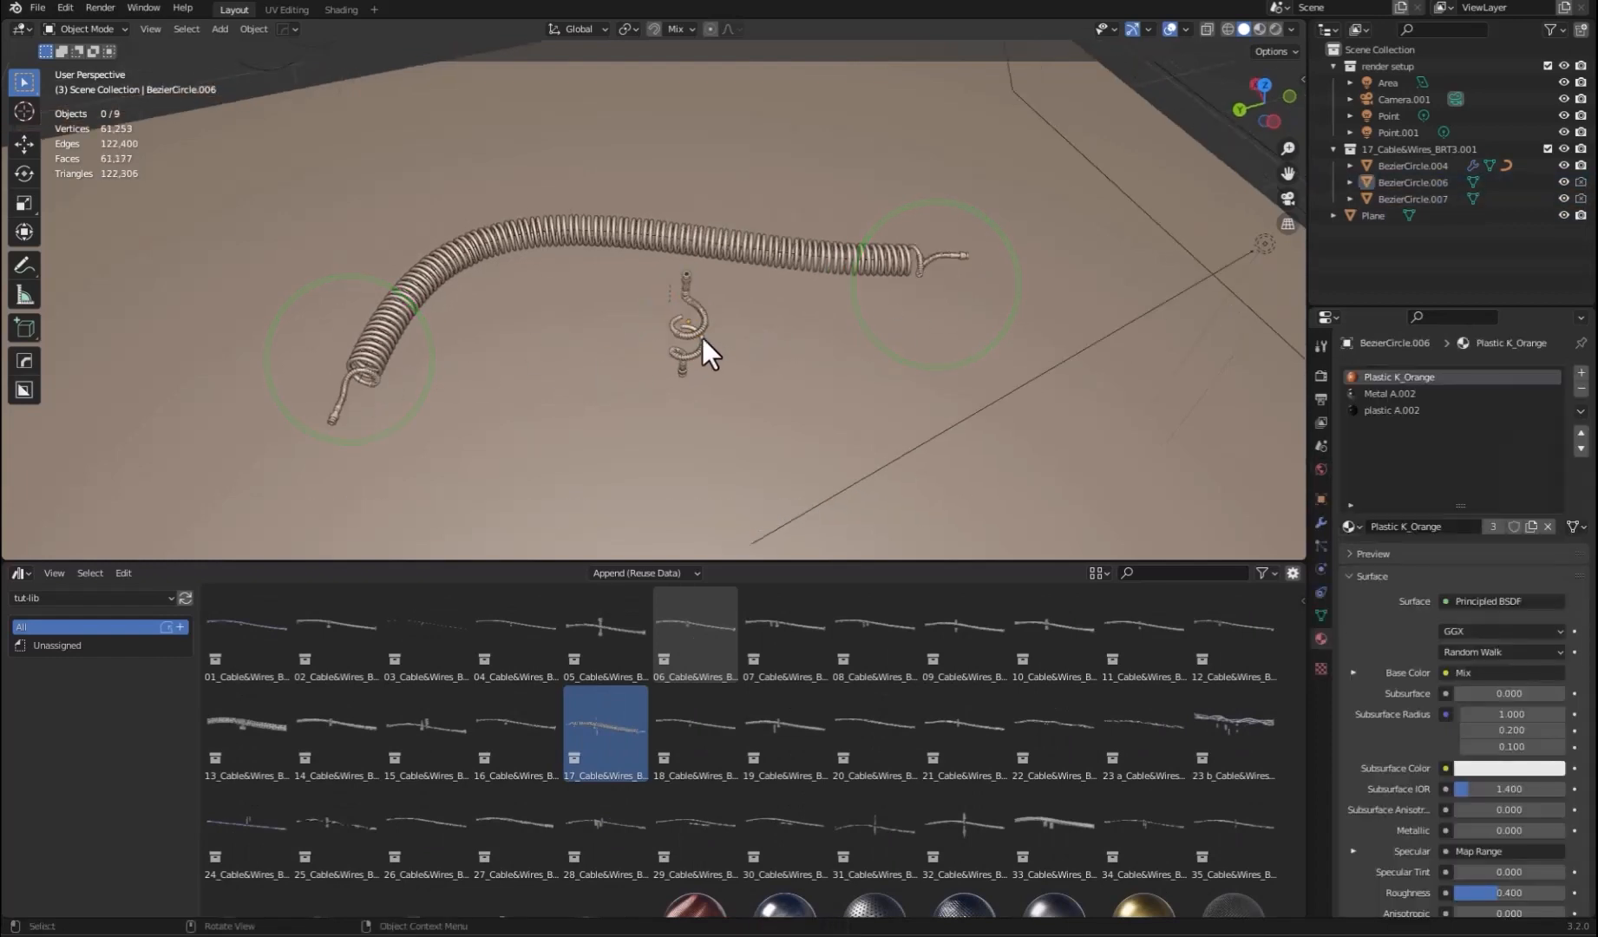
- Hide the two small separate end pieces, BezierCircle.006 and BezierCircle.007, in the viewport
left_click(699, 351)
left_click(684, 355, "shift")
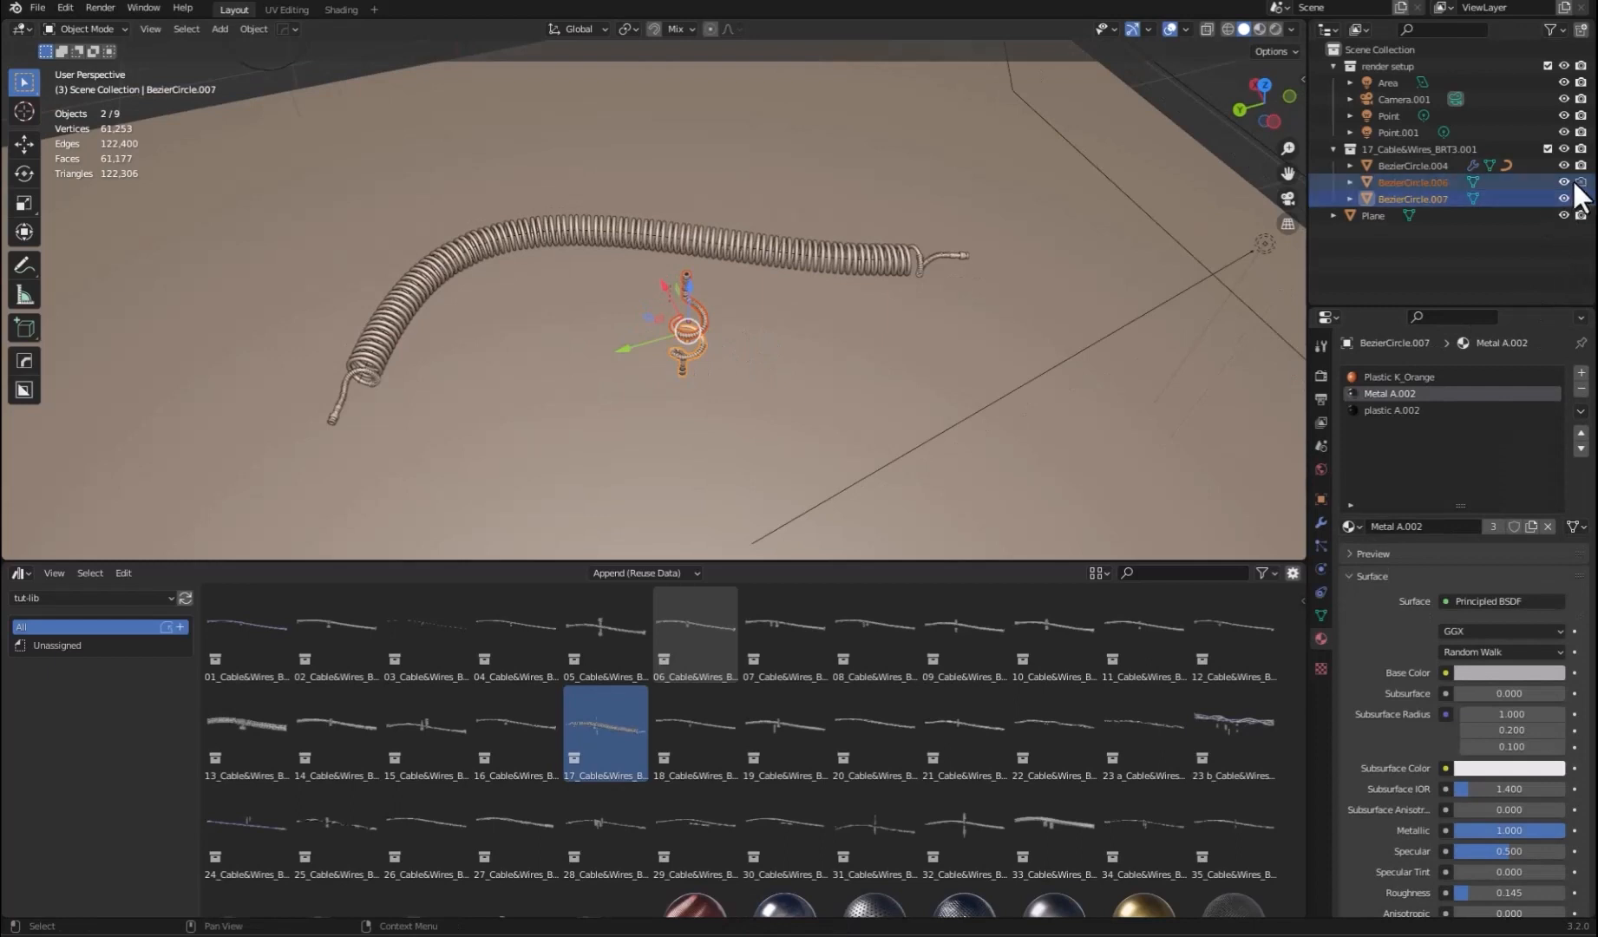
left_click_drag(1564, 182, 1566, 199)
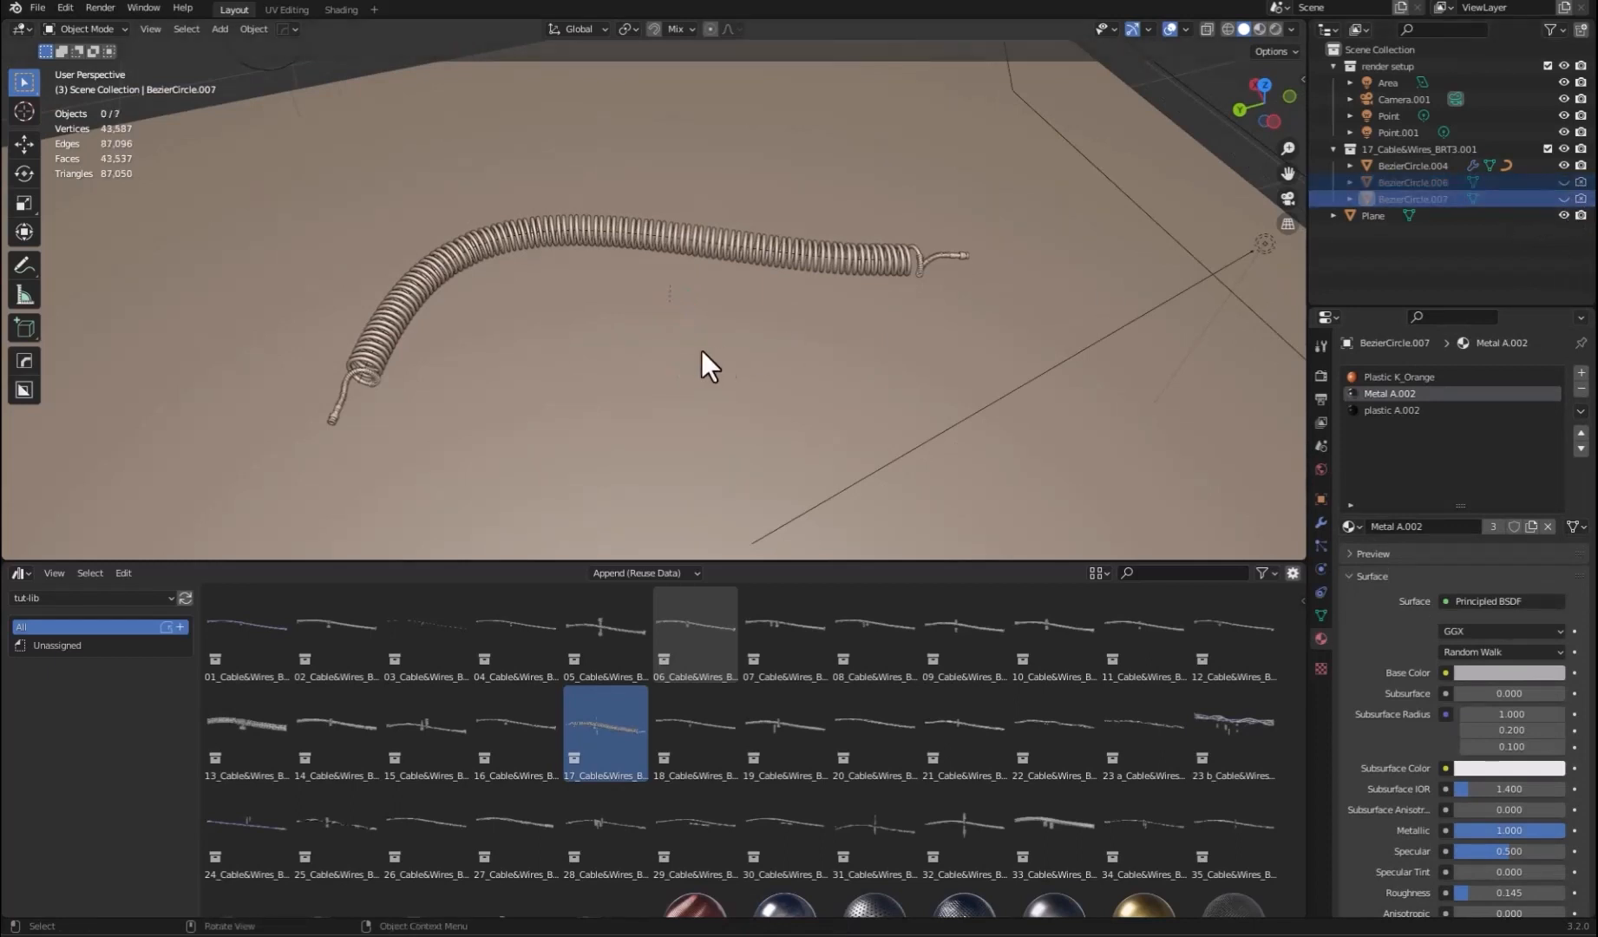
- Select the guide curve inside the coiled cable and delete all of its vertices in Edit Mode
middle_click_drag(700, 350, 682, 302)
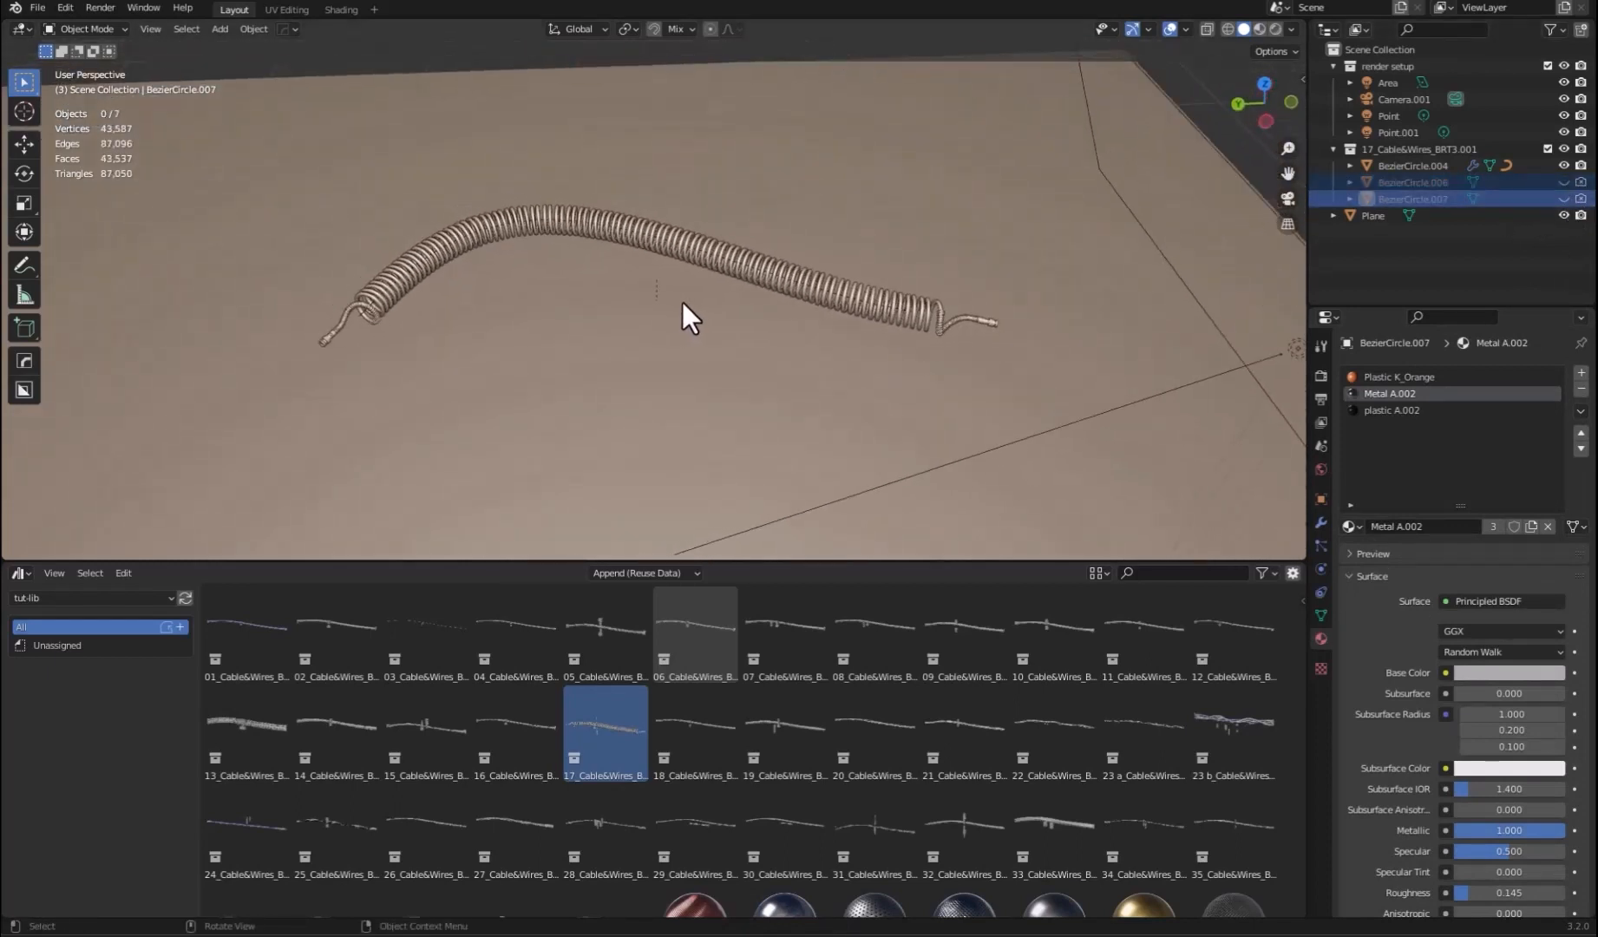
key("alt+z")
left_click(748, 264)
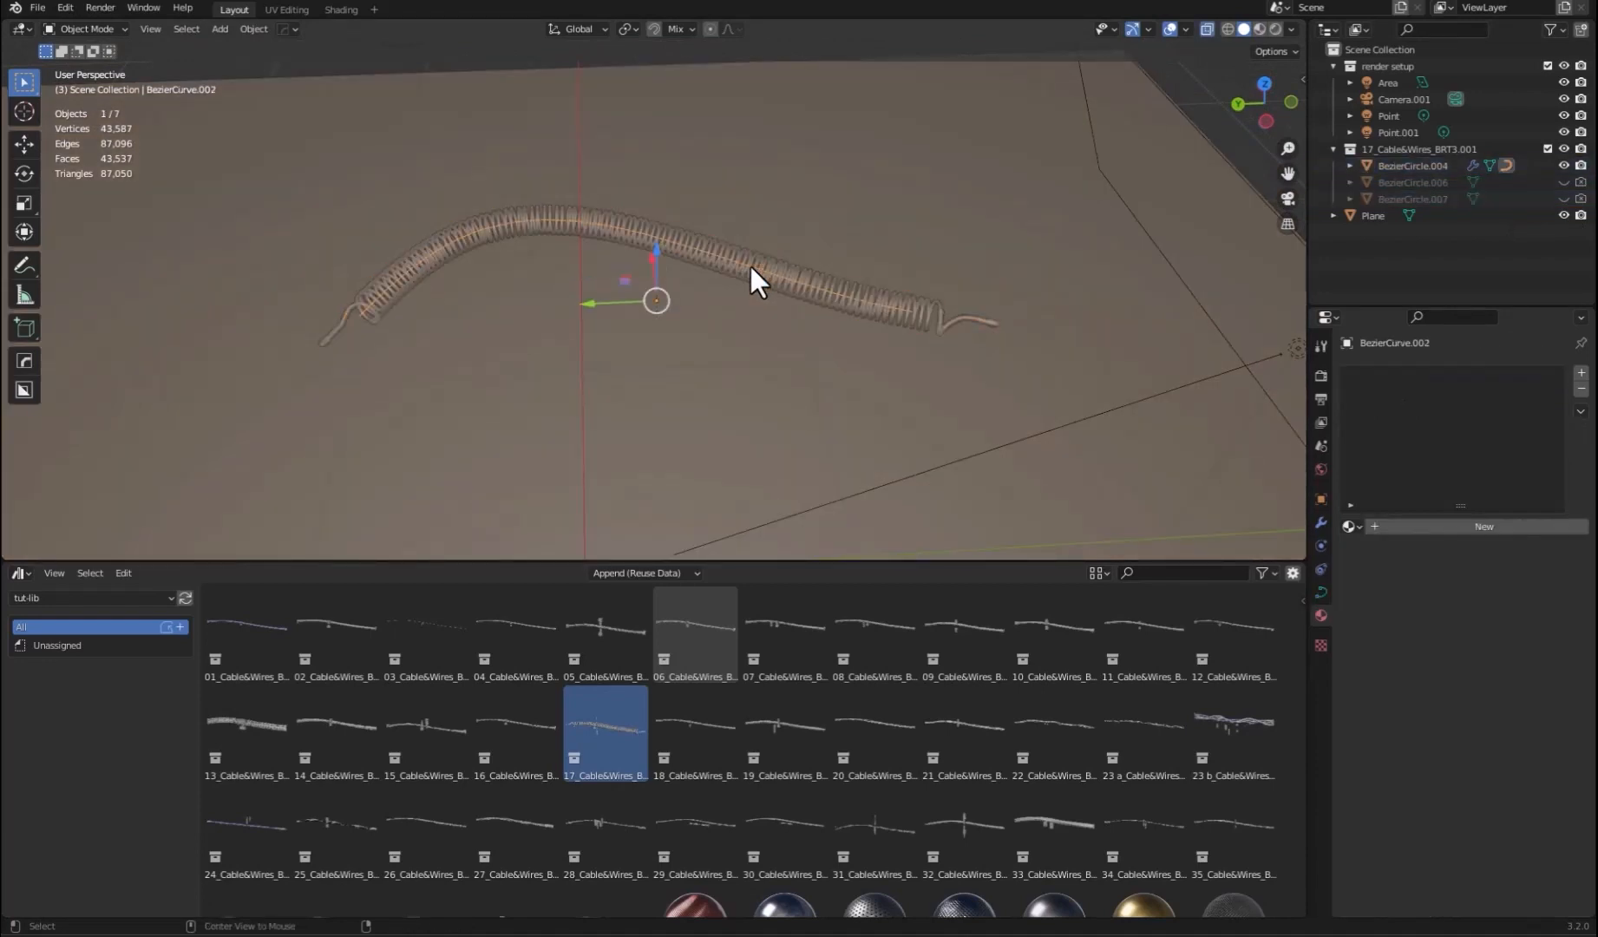
key("alt+z")
key("Tab")
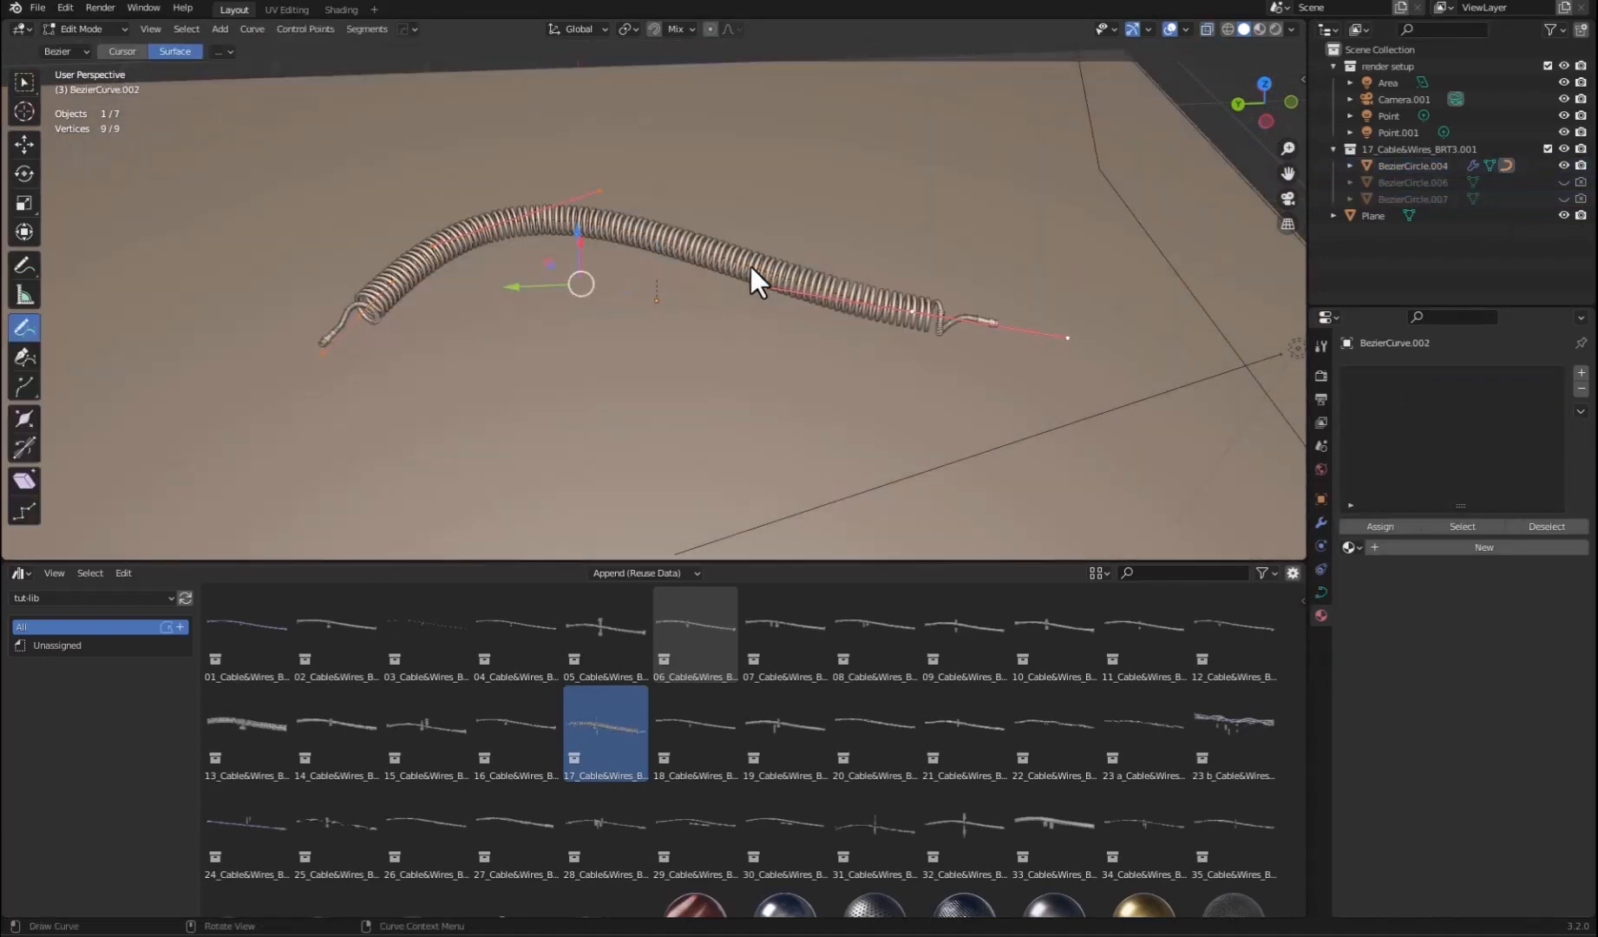
key("x")
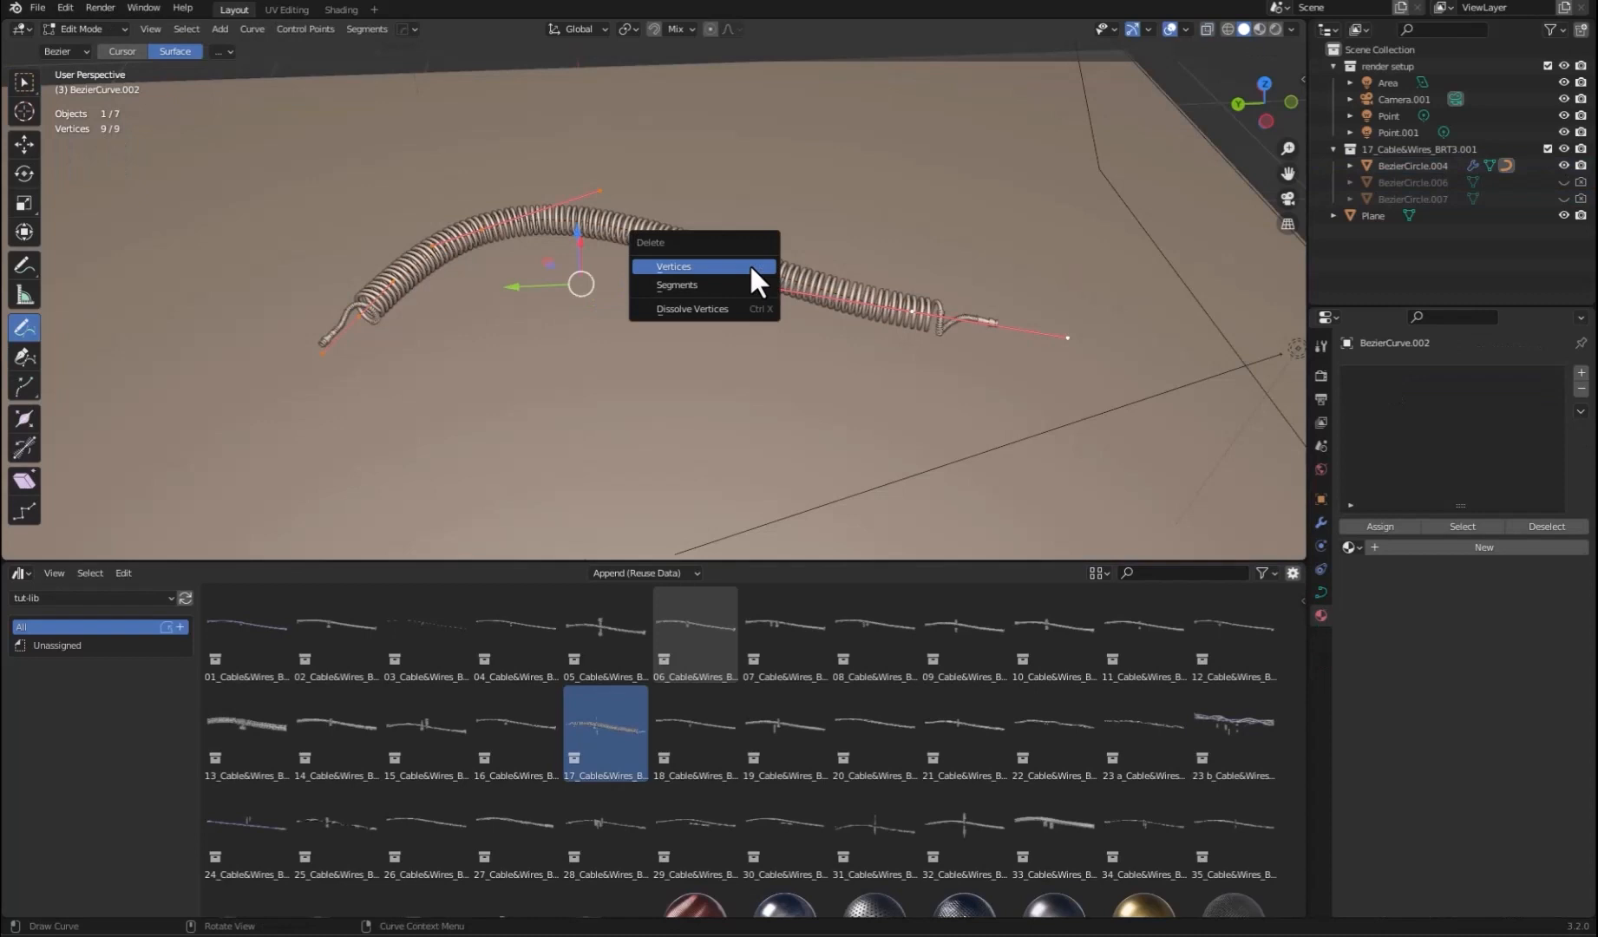
left_click(748, 264)
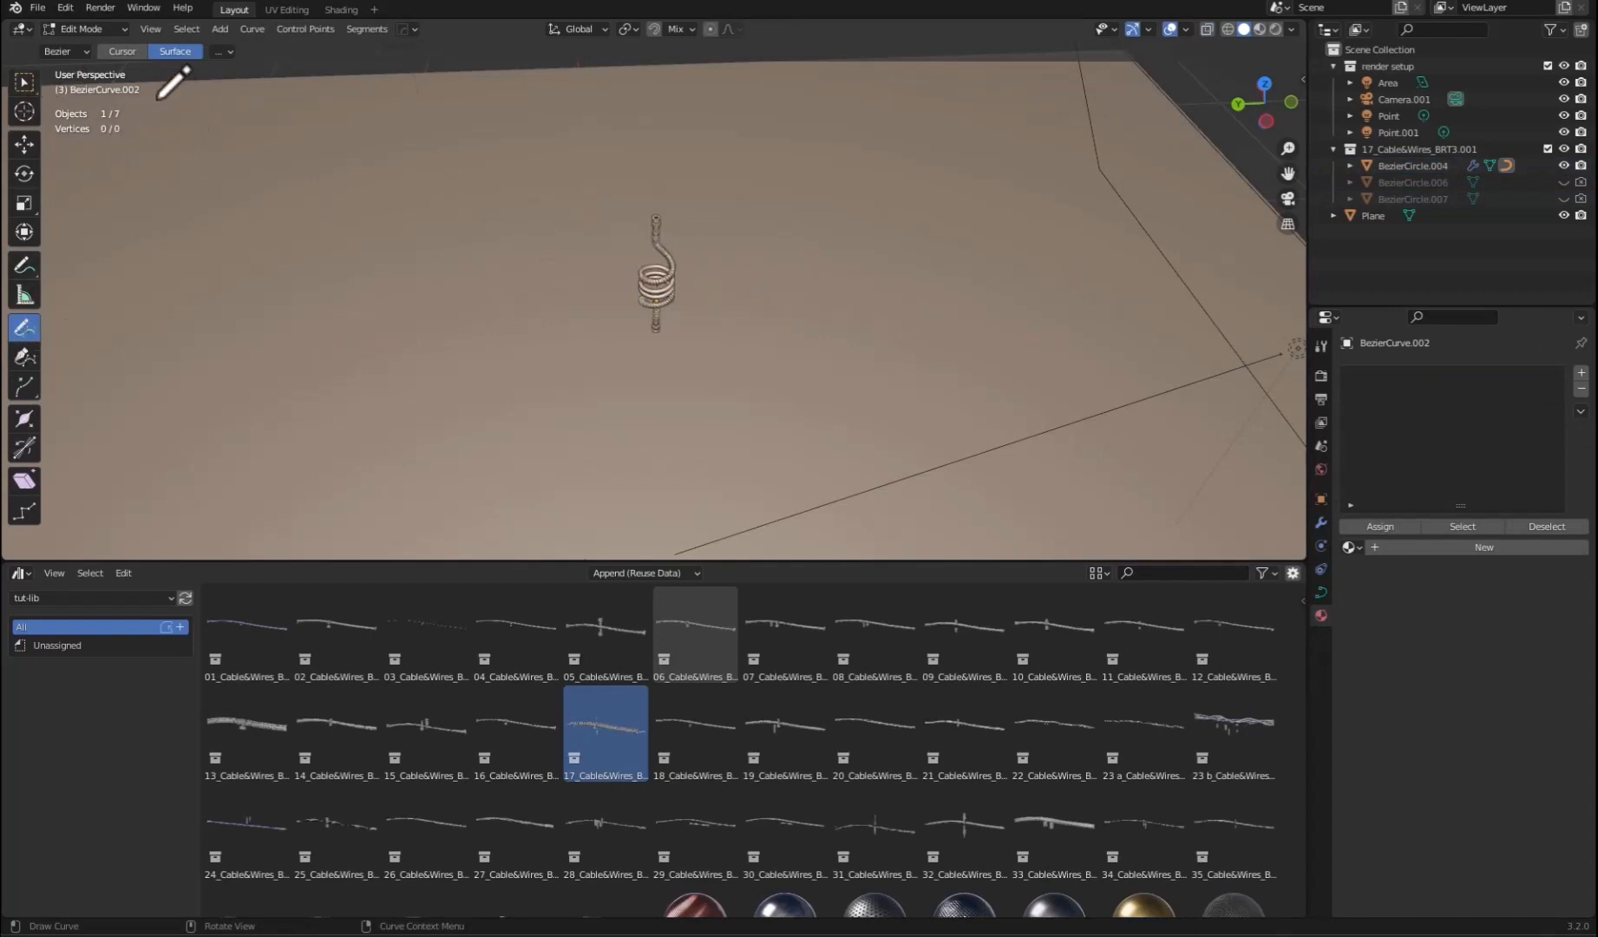
- Adjust the Draw tool's surface offset and draw a new freehand S-shaped cable path across the plane
left_click(222, 51)
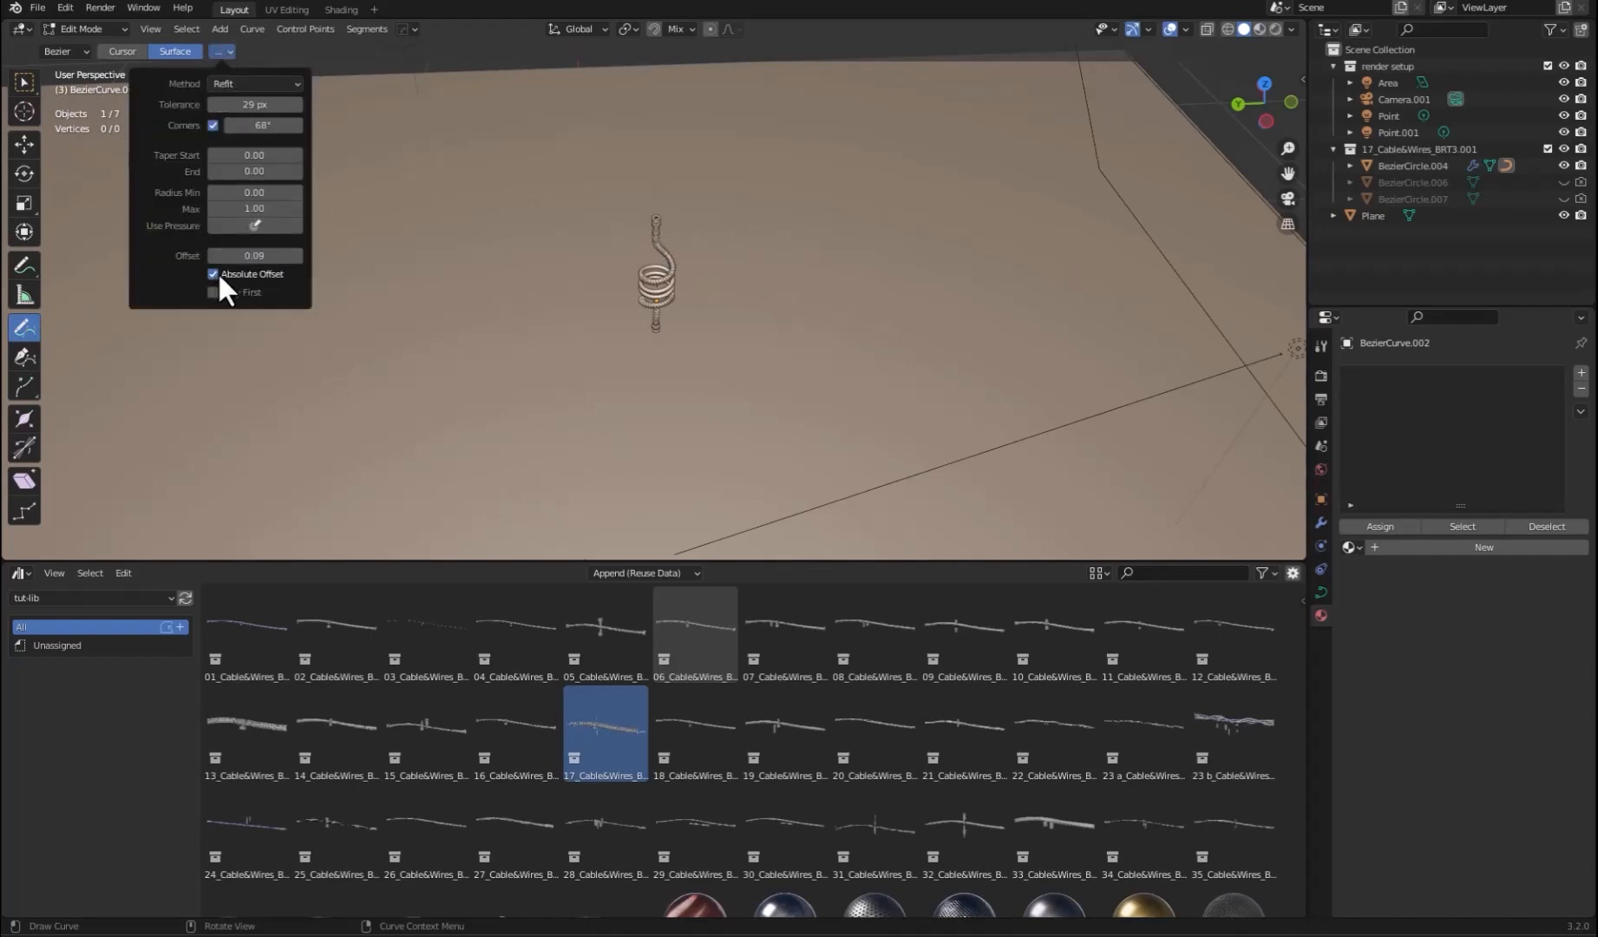
left_click_drag(253, 256, 265, 256)
scroll(865, 268, "down", 1)
middle_click_drag(866, 268, 824, 300)
mouse_move(820, 311)
left_mouse_down()
mouse_move(509, 206)
mouse_move(314, 367)
mouse_move(234, 408)
left_mouse_up()
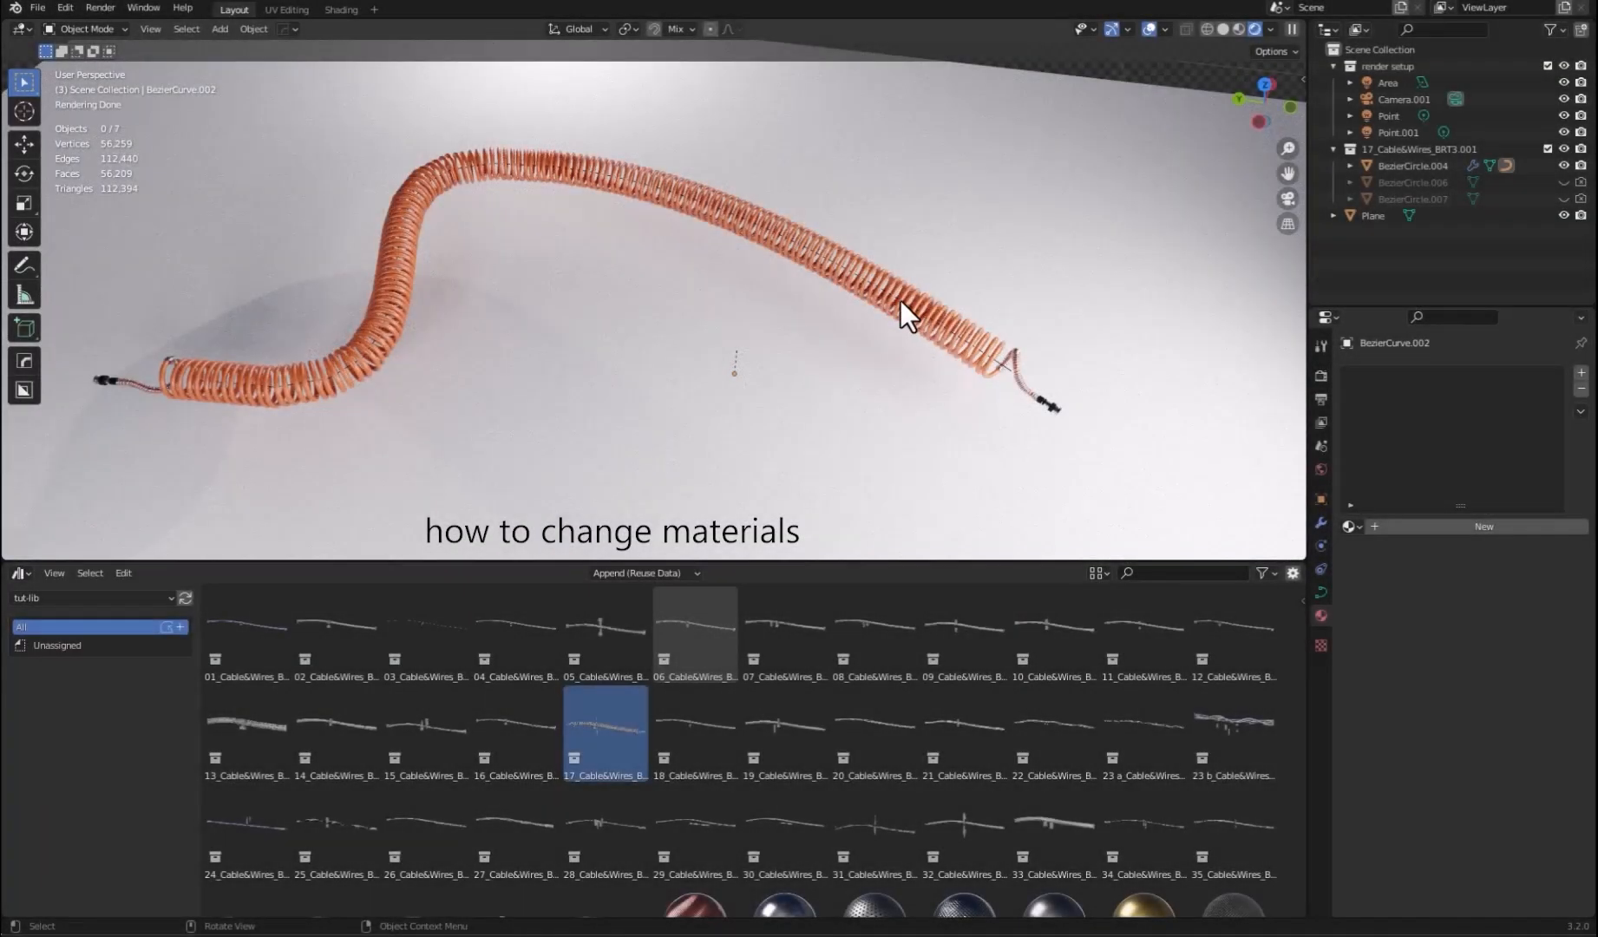
- Select the coiled cable and assign the Plastic H_blue dark library material to its first material slot
left_click(902, 301)
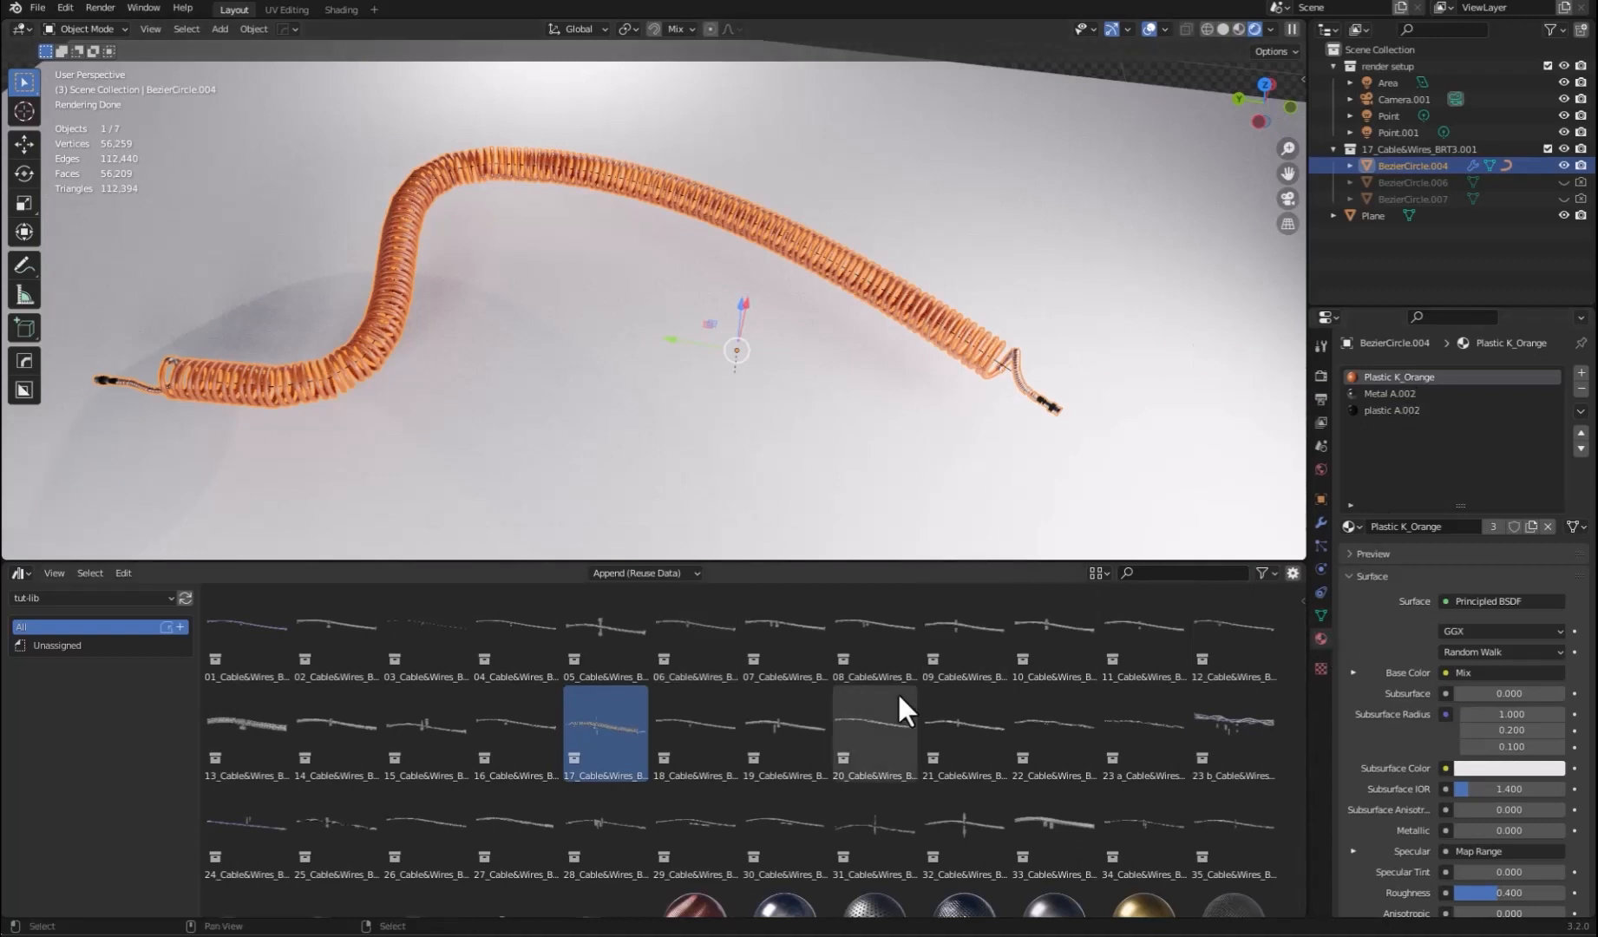
scroll(869, 704, "down", 5)
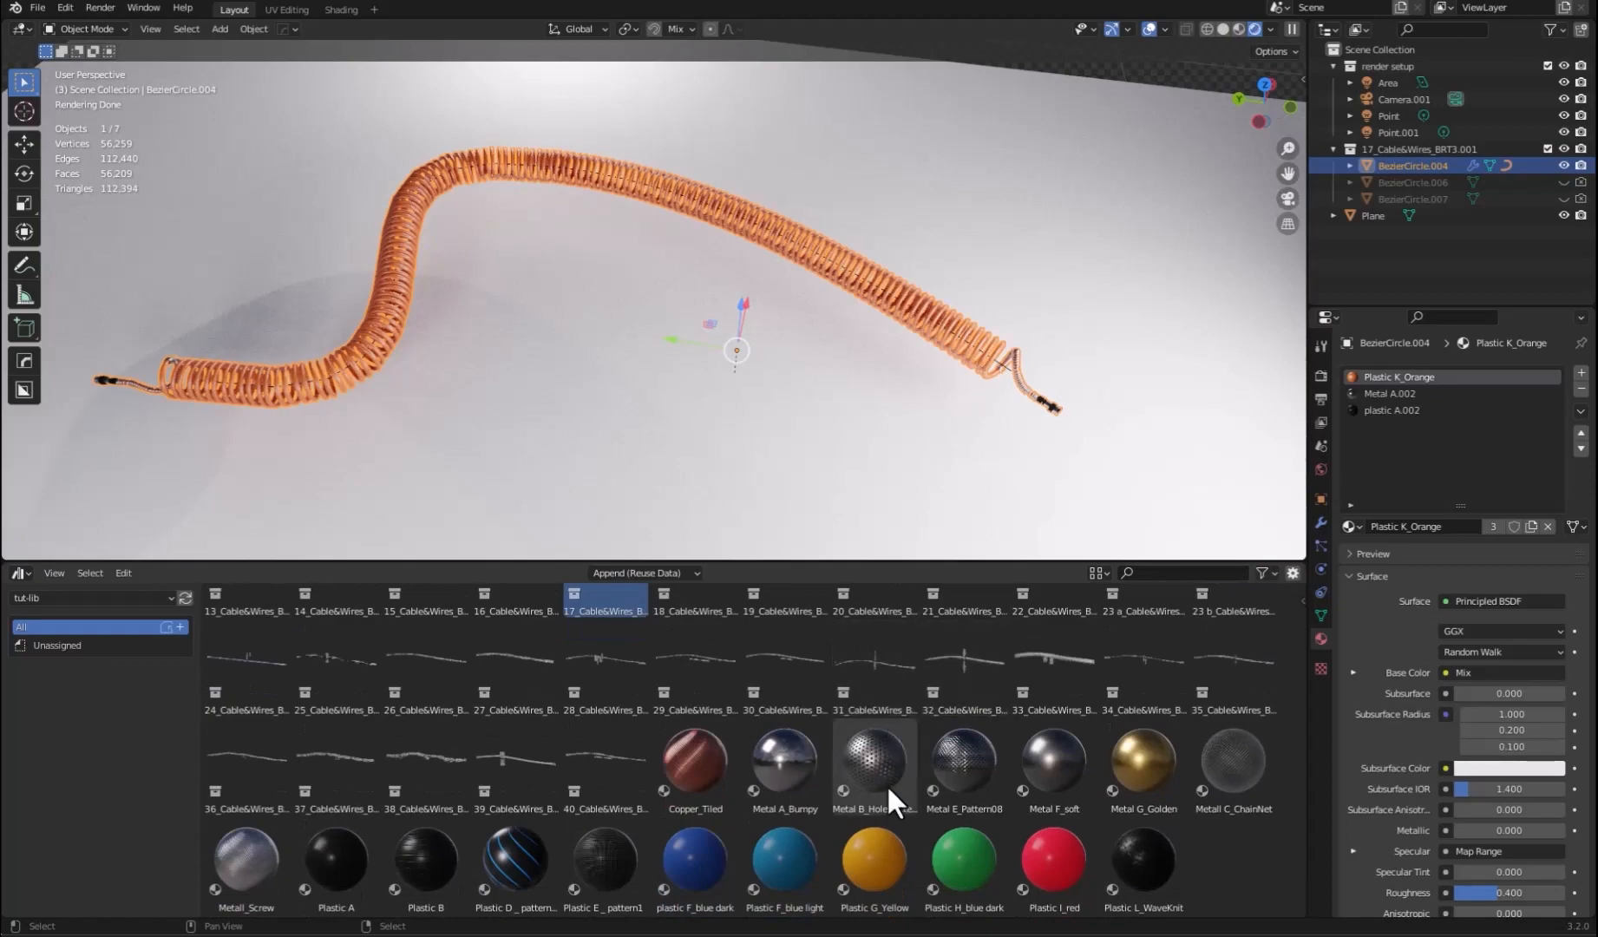
left_click_drag(976, 857, 1398, 373)
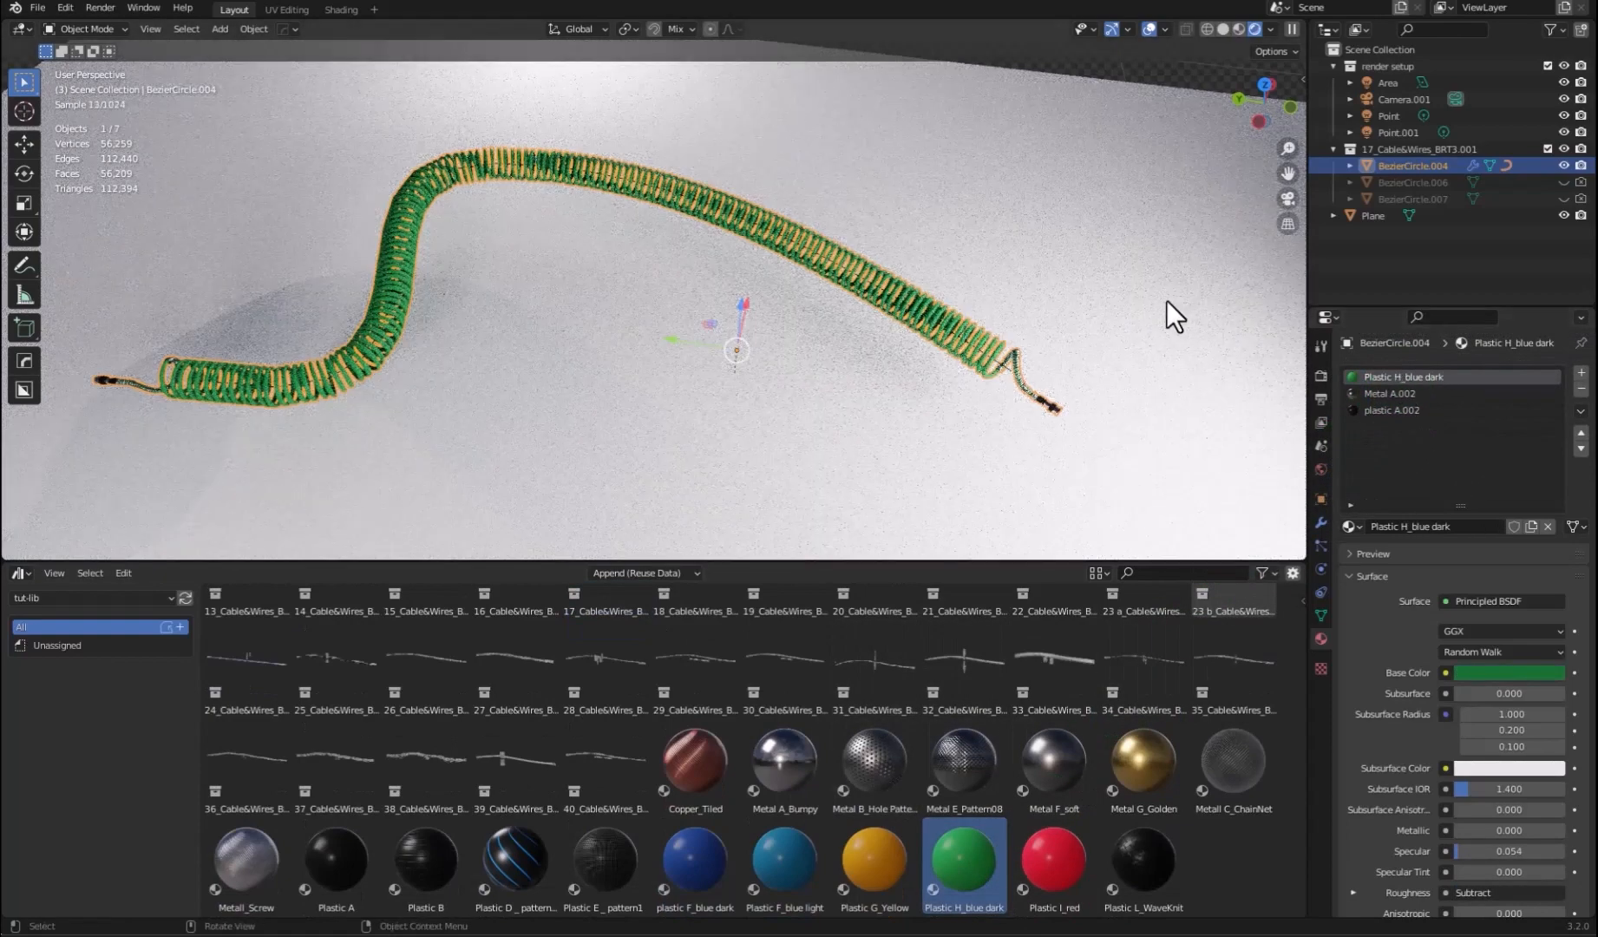
left_click(876, 342)
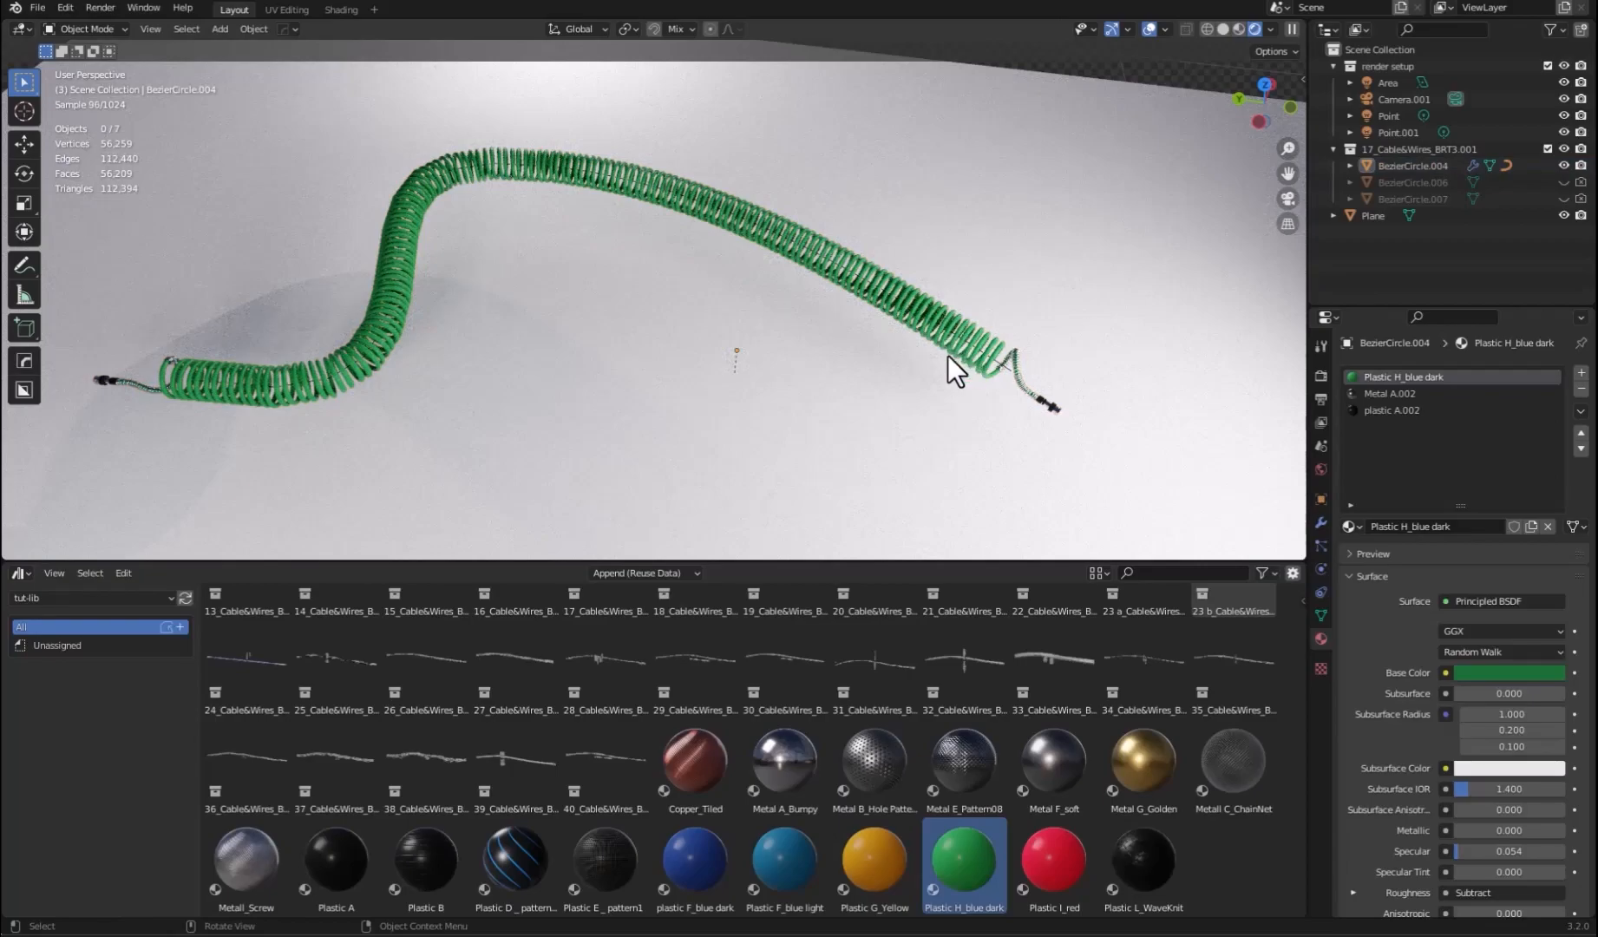
middle_click_drag(948, 355, 940, 319)
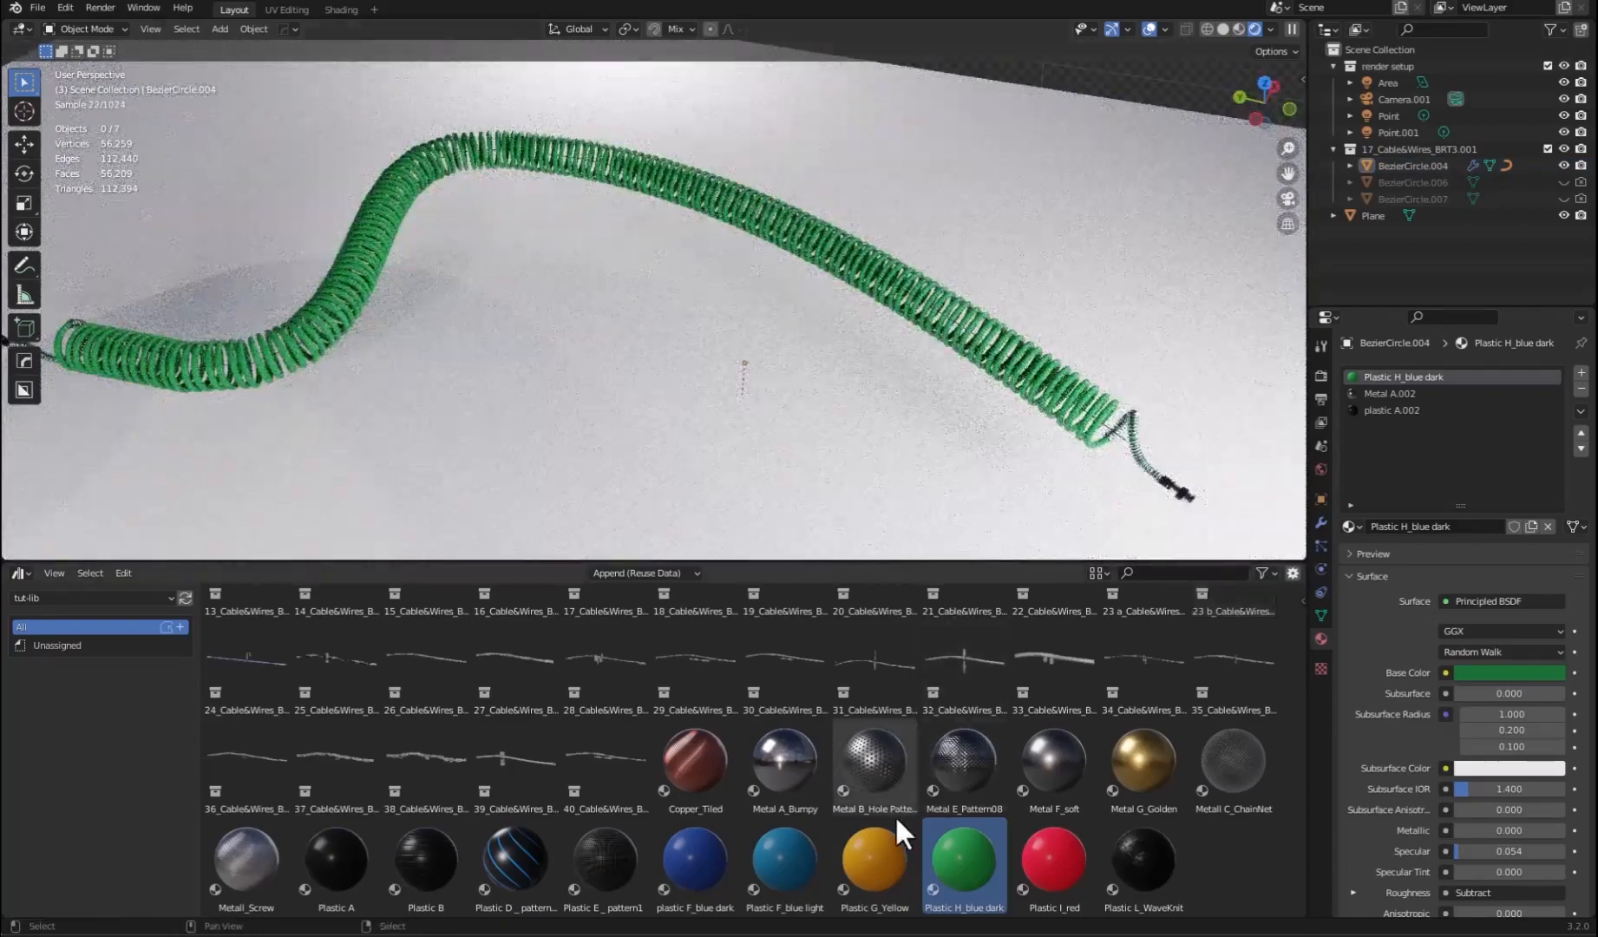
- Replace the material in the cable's first slot with Plastic F_blue light, and that one with Plastic D _ pattern09
left_click_drag(759, 855, 1388, 375)
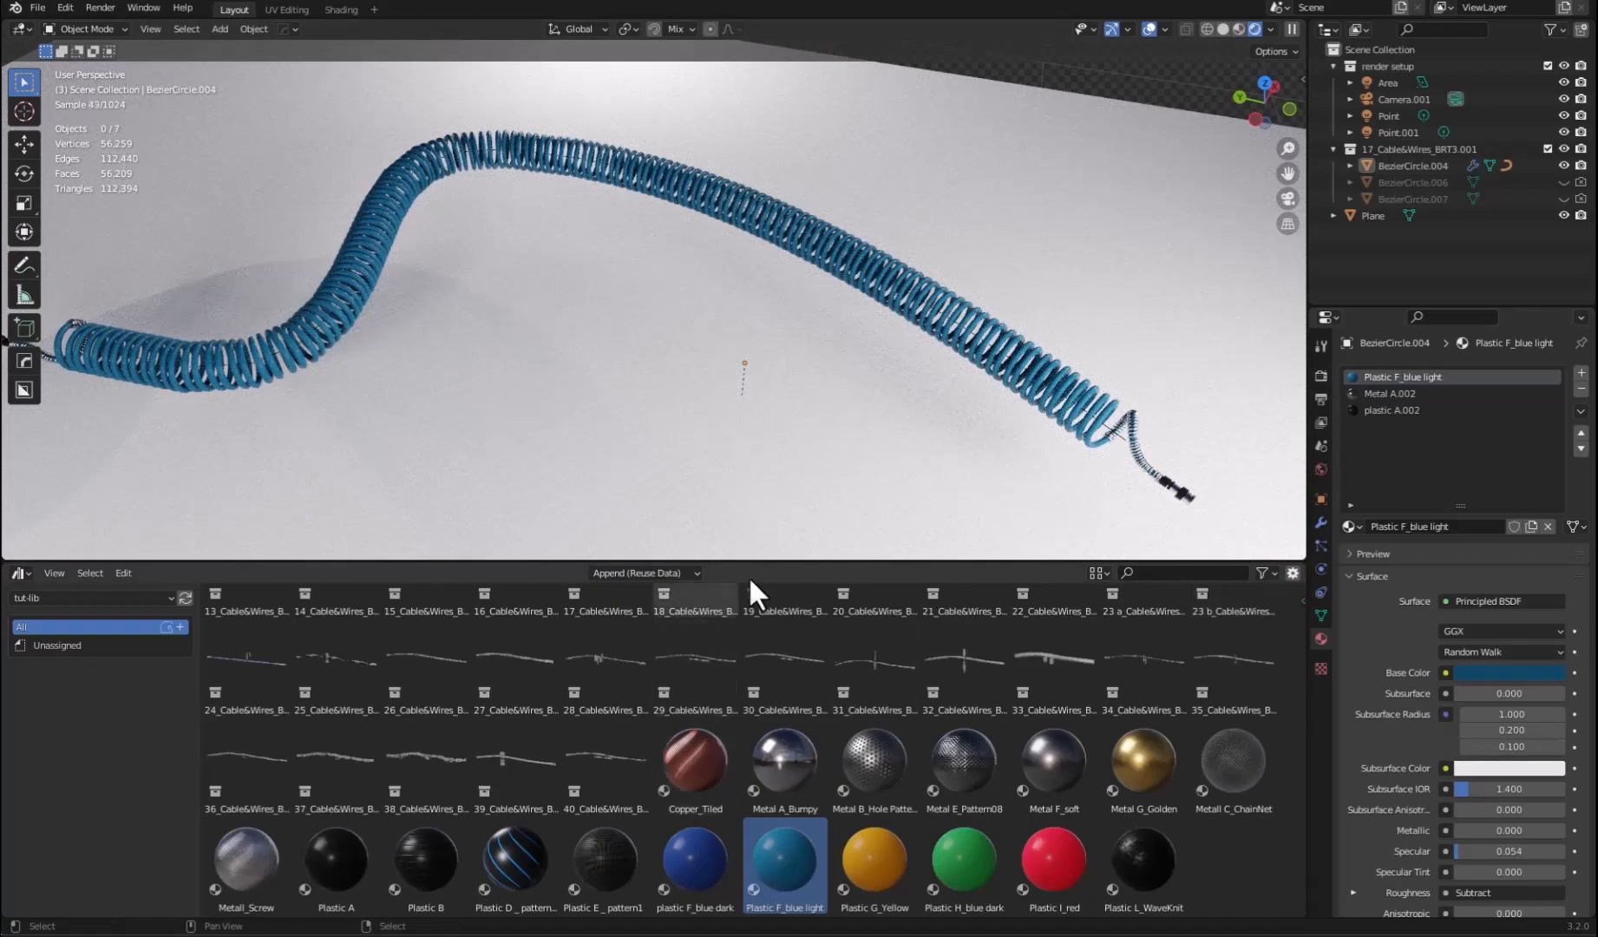
left_click_drag(520, 862, 1372, 361)
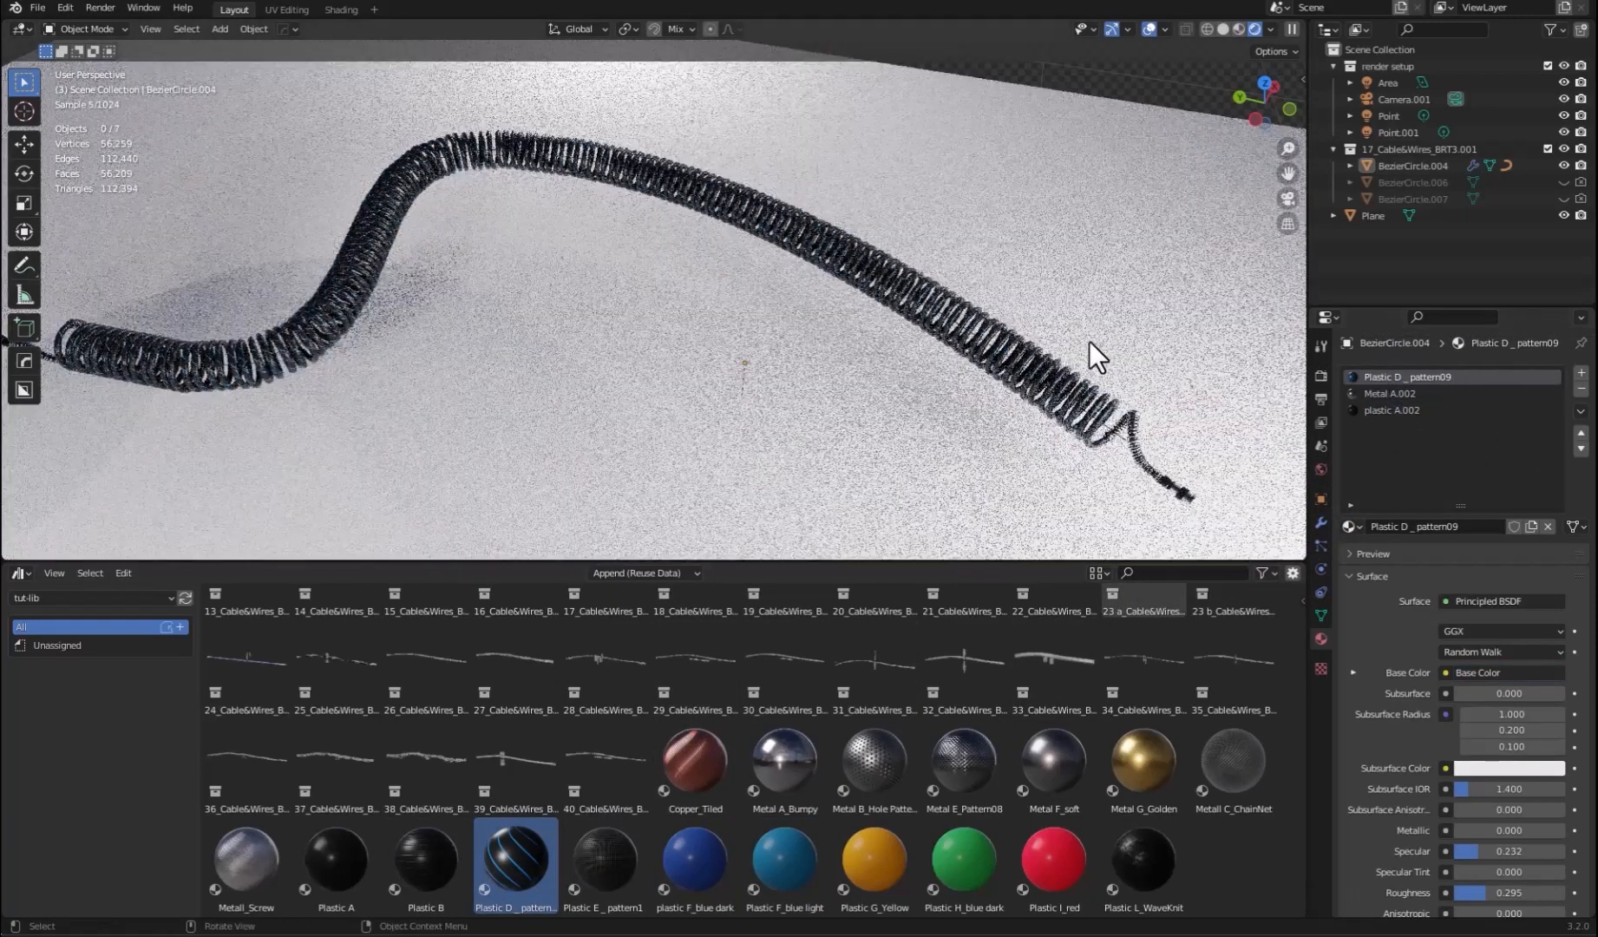
- Replace the material in the coiled cable's first slot with Plastic I_red from the asset library
scroll(821, 317, "up", 5)
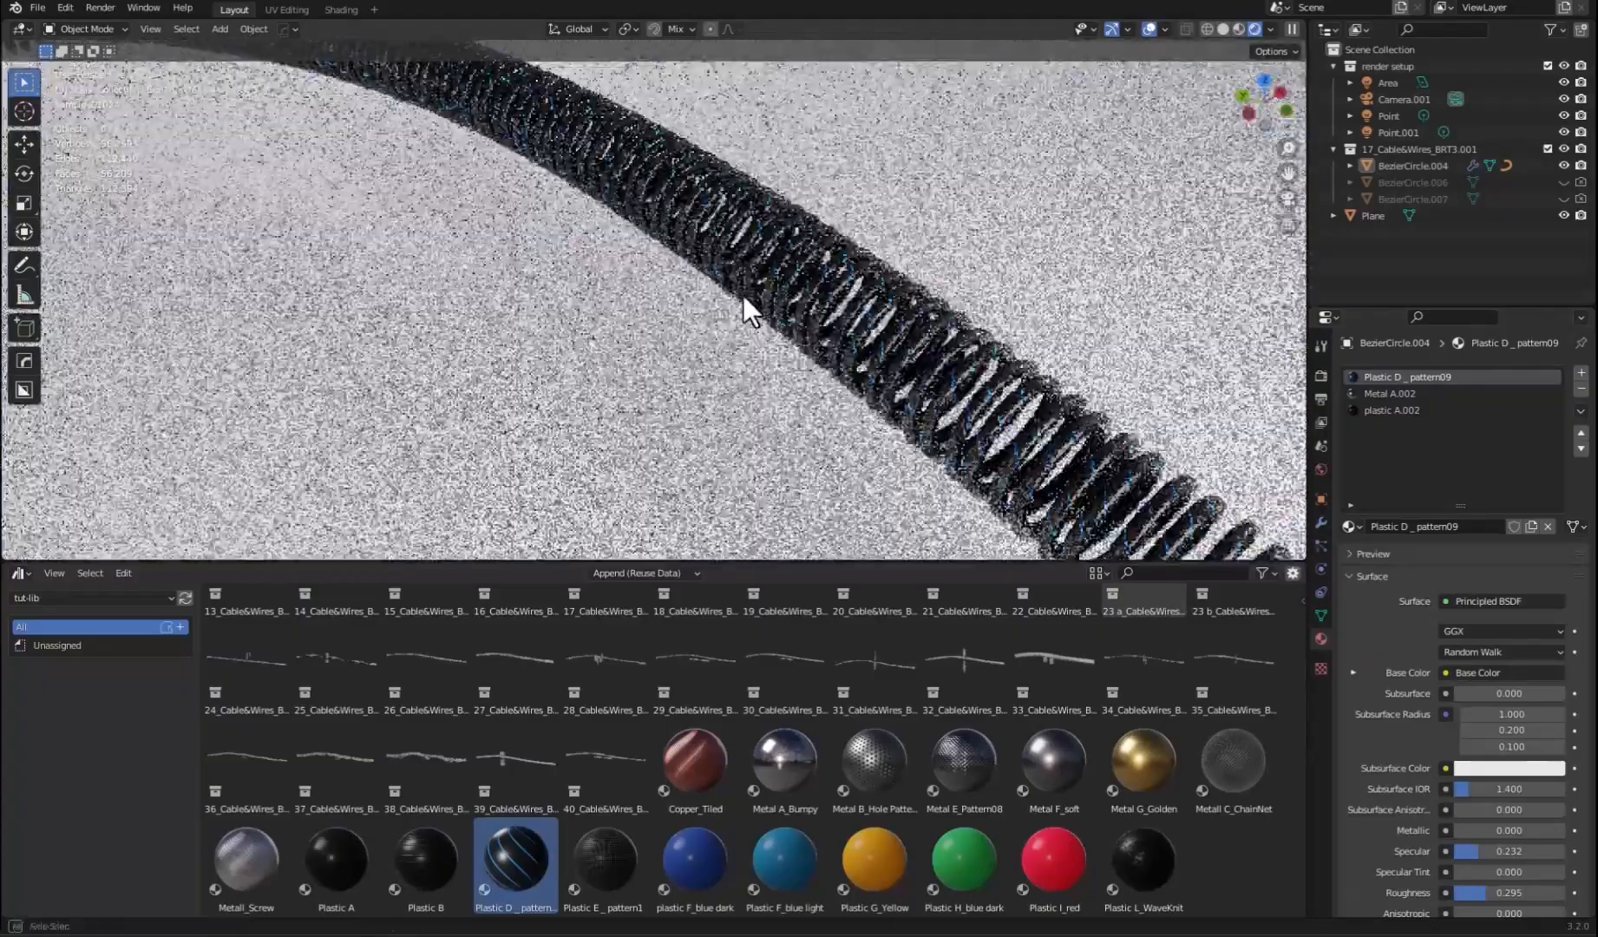
middle_click_drag(742, 295, 793, 356)
scroll(778, 312, "down", 2)
scroll(798, 377, "down", 3)
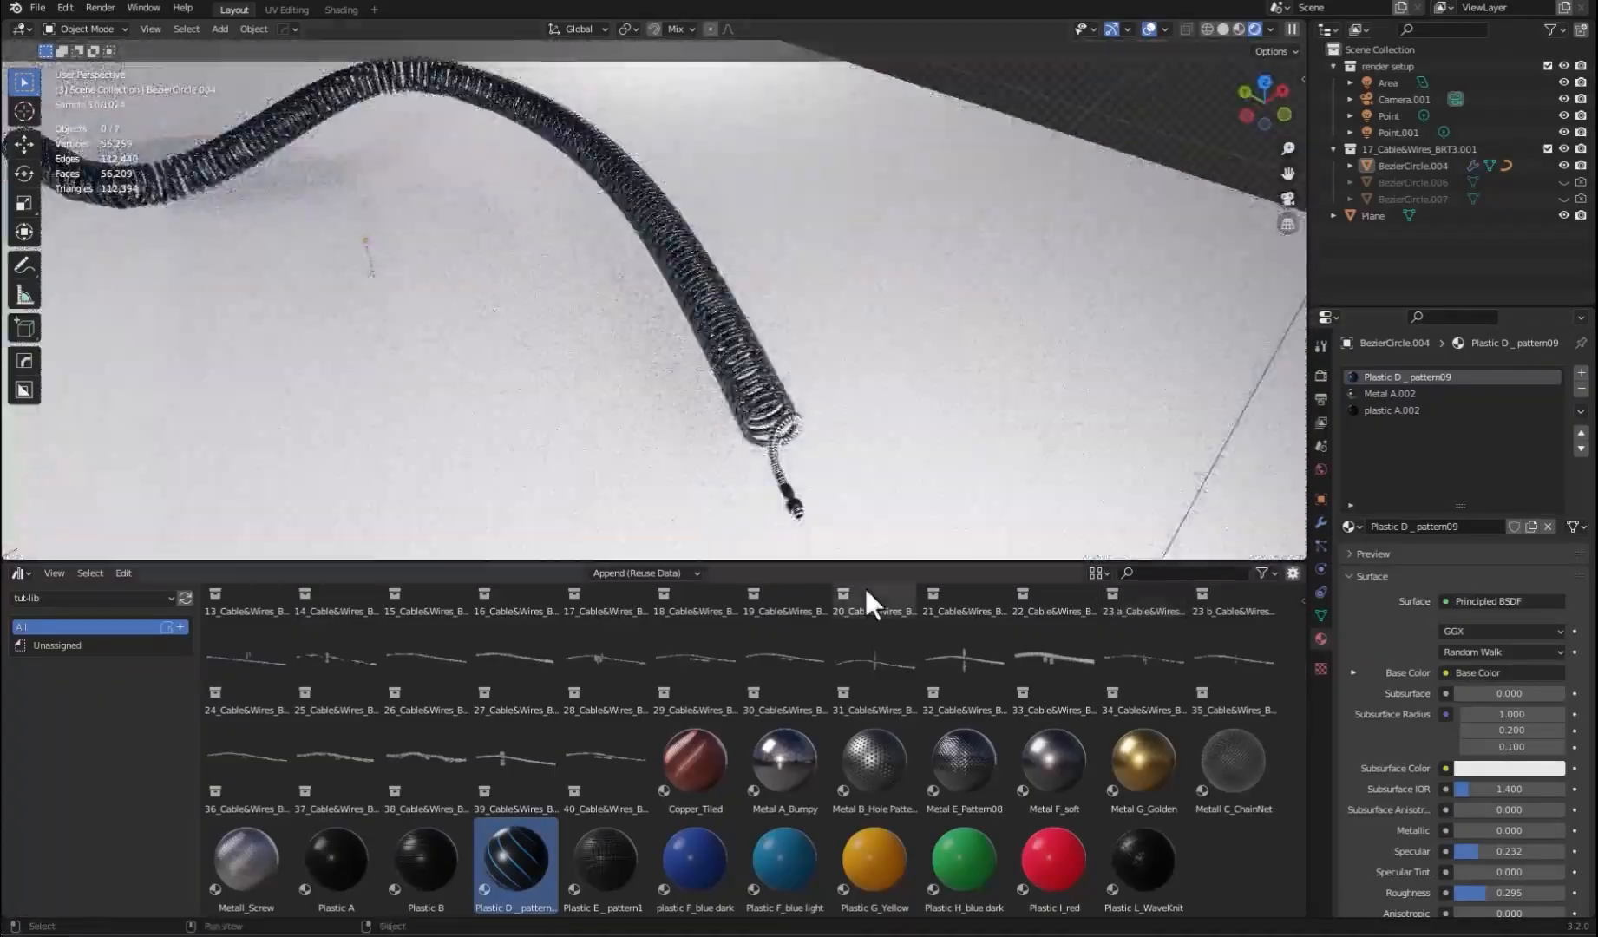
left_click_drag(1040, 847, 1389, 377)
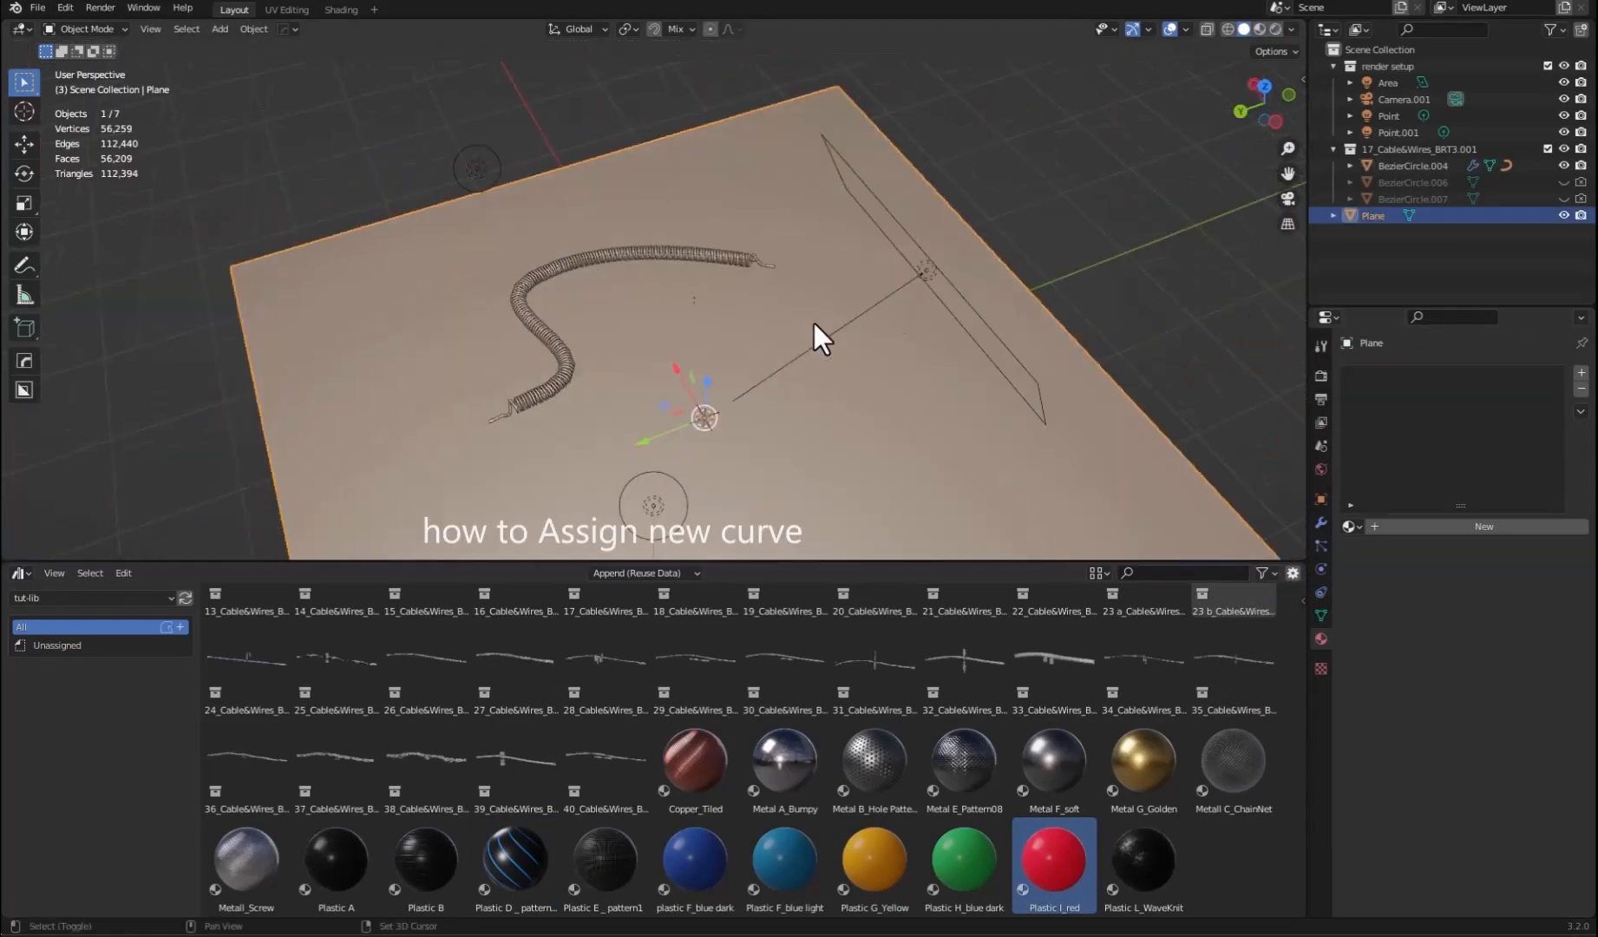
- Add a new Bezier curve to the scene beside the coiled cable and deselect it
key("shift+a")
mouse_move(807, 340)
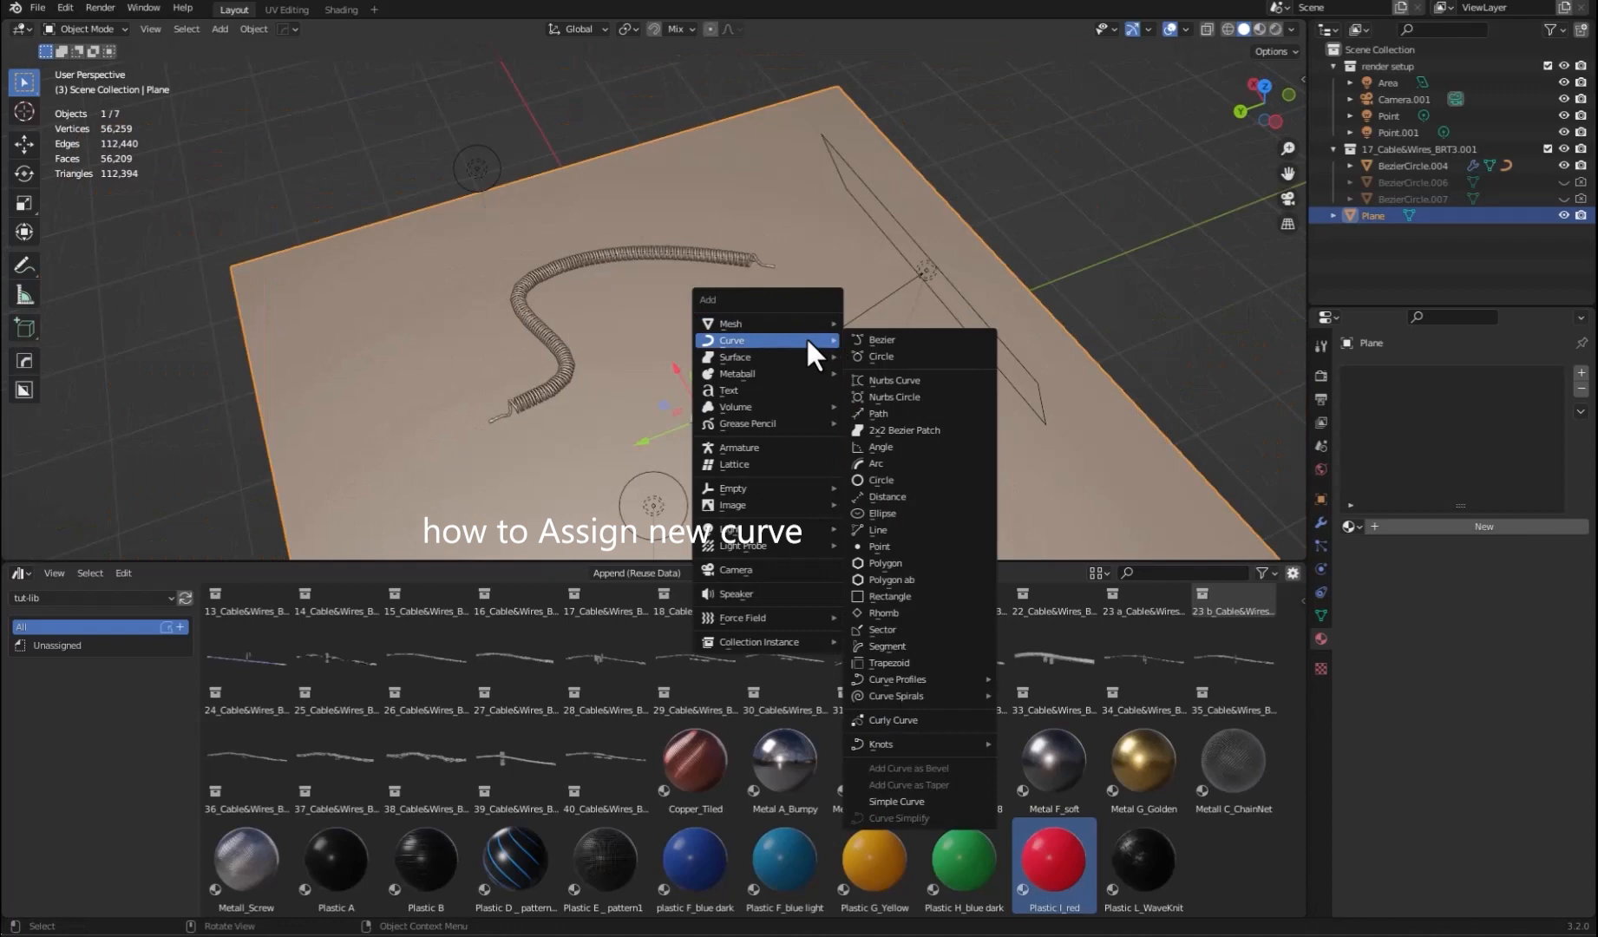
left_click(902, 340)
middle_click_drag(739, 363, 595, 245)
scroll(751, 429, "up", 3)
left_click(799, 381)
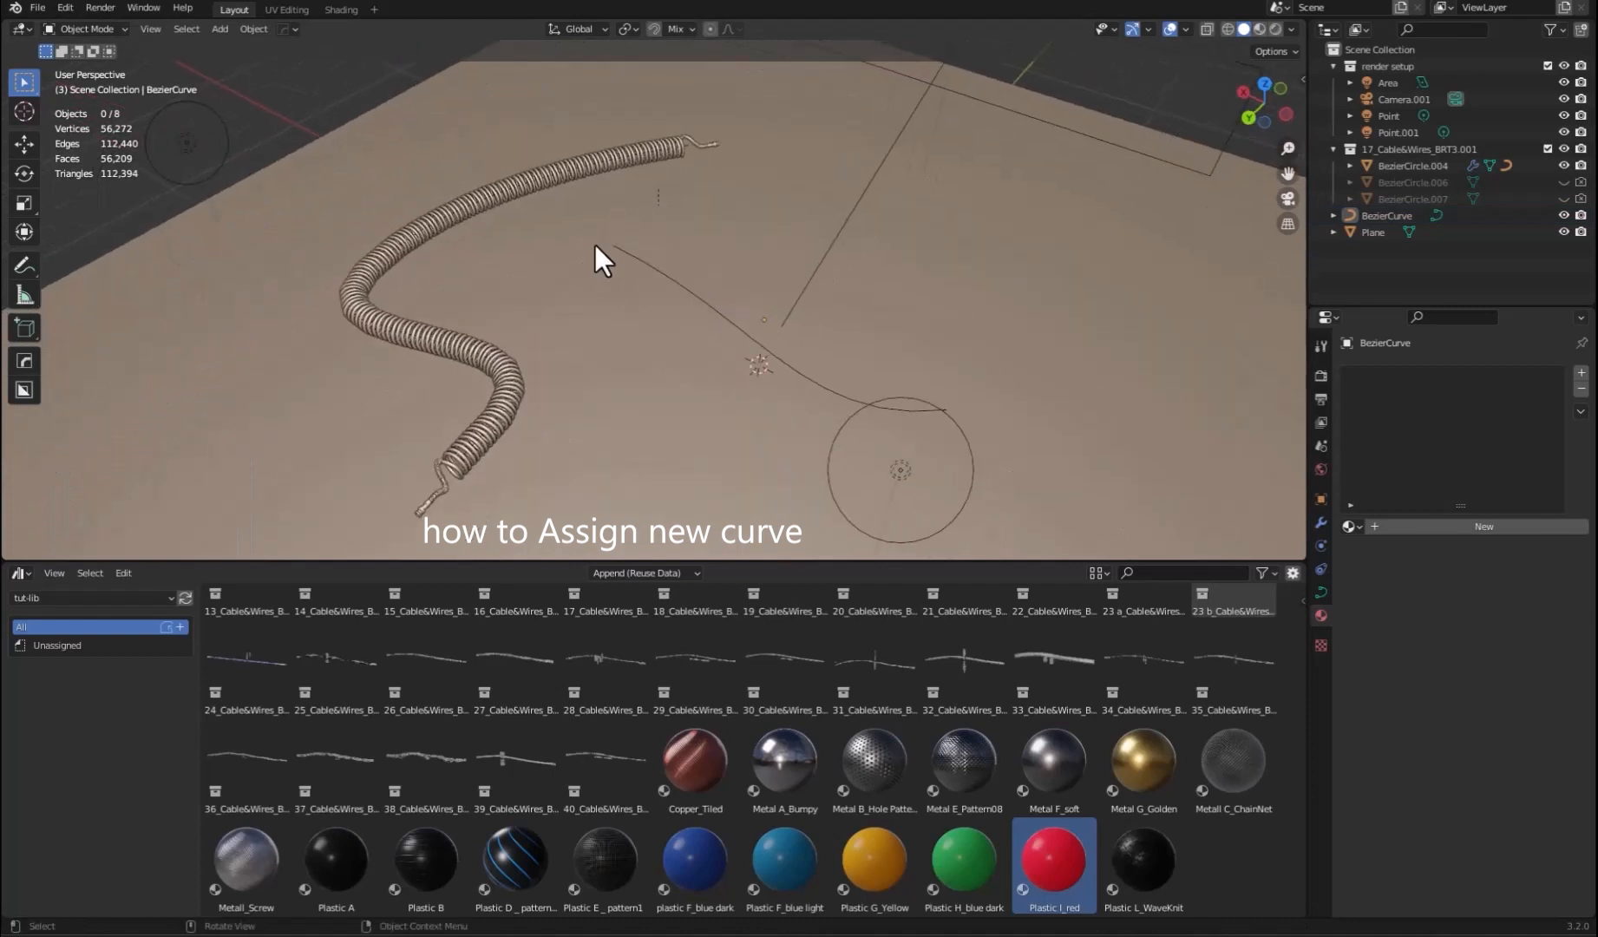
- Replace the fit curve in the coiled cable's Array modifier with the new Bezier curve
left_click(564, 170)
left_click_drag(1379, 308, 1398, 128)
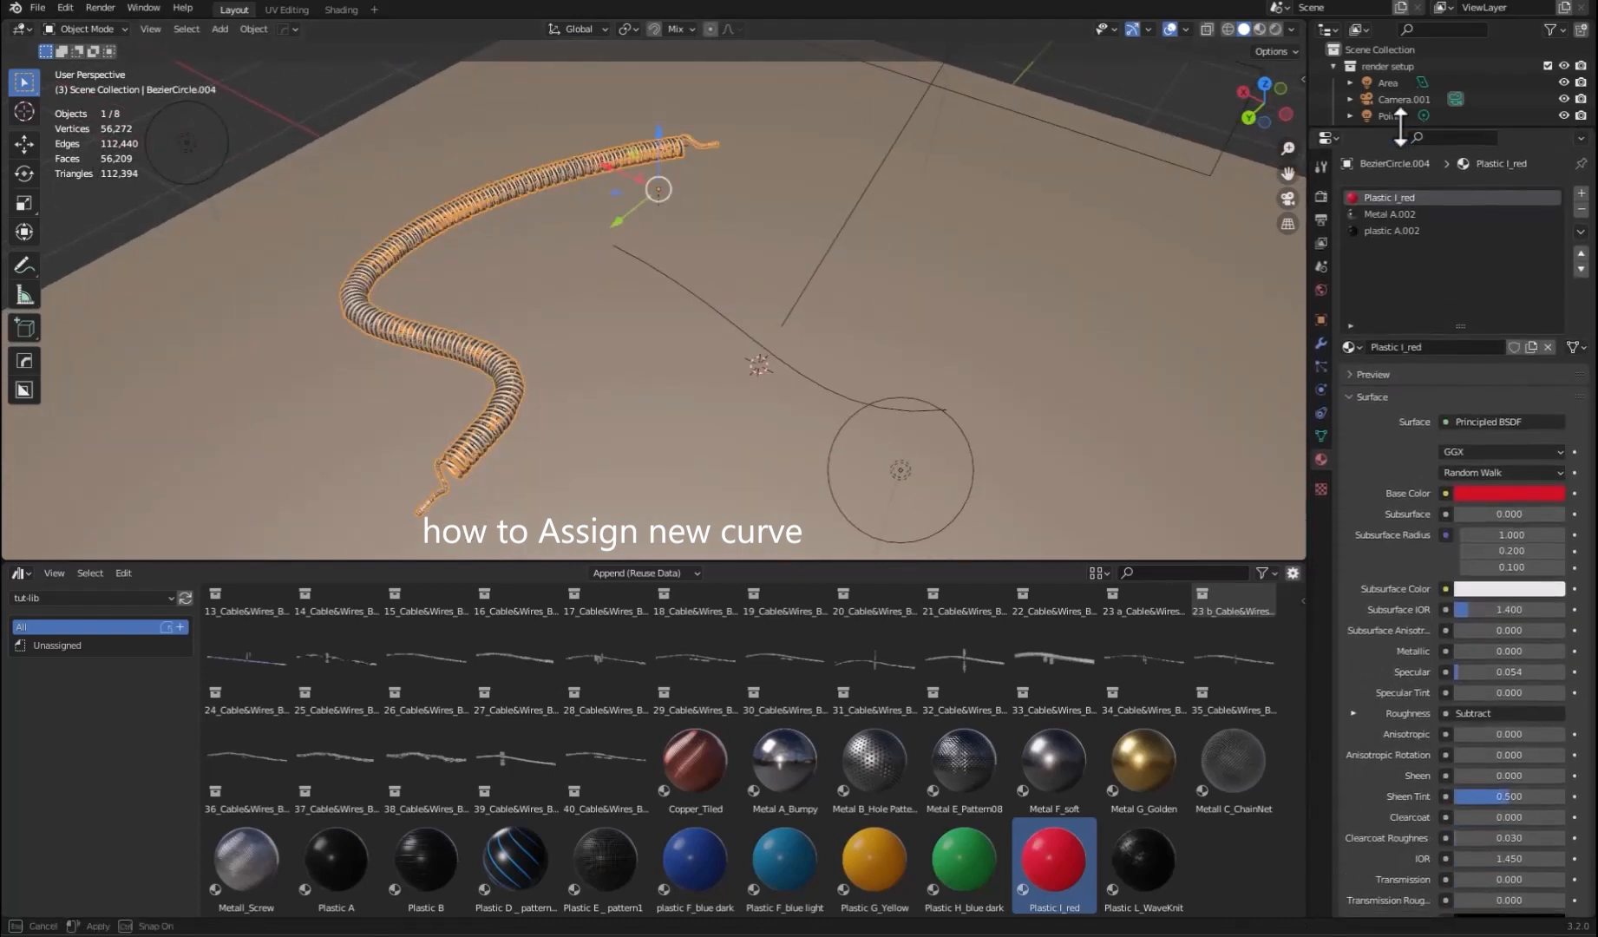
left_click(1322, 343)
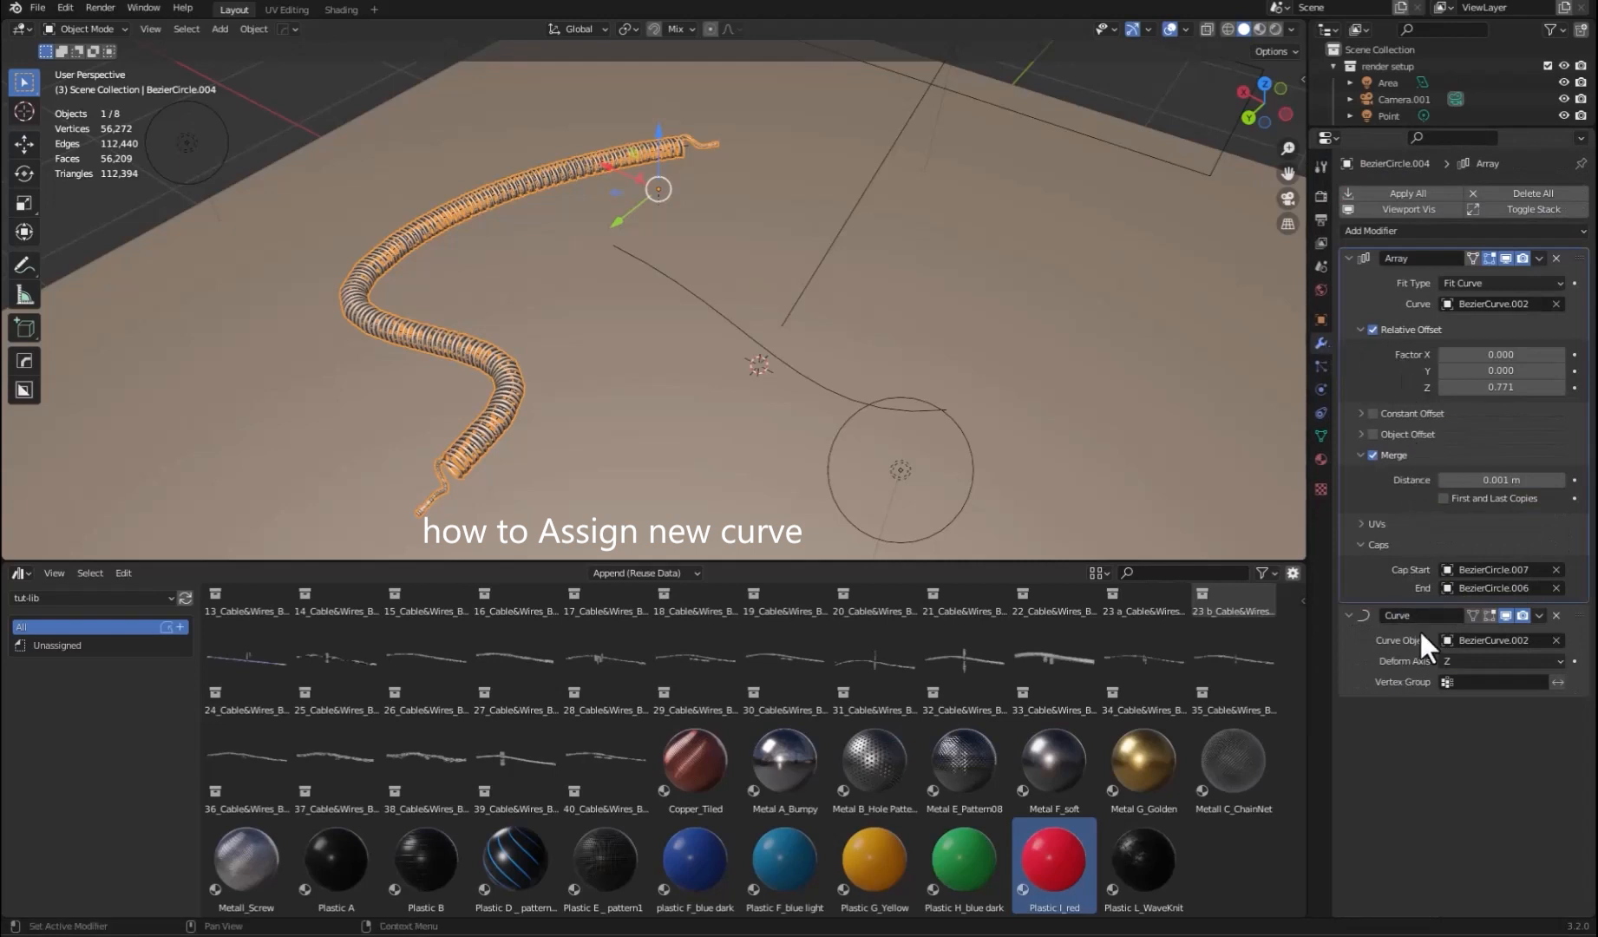
left_click(1555, 303)
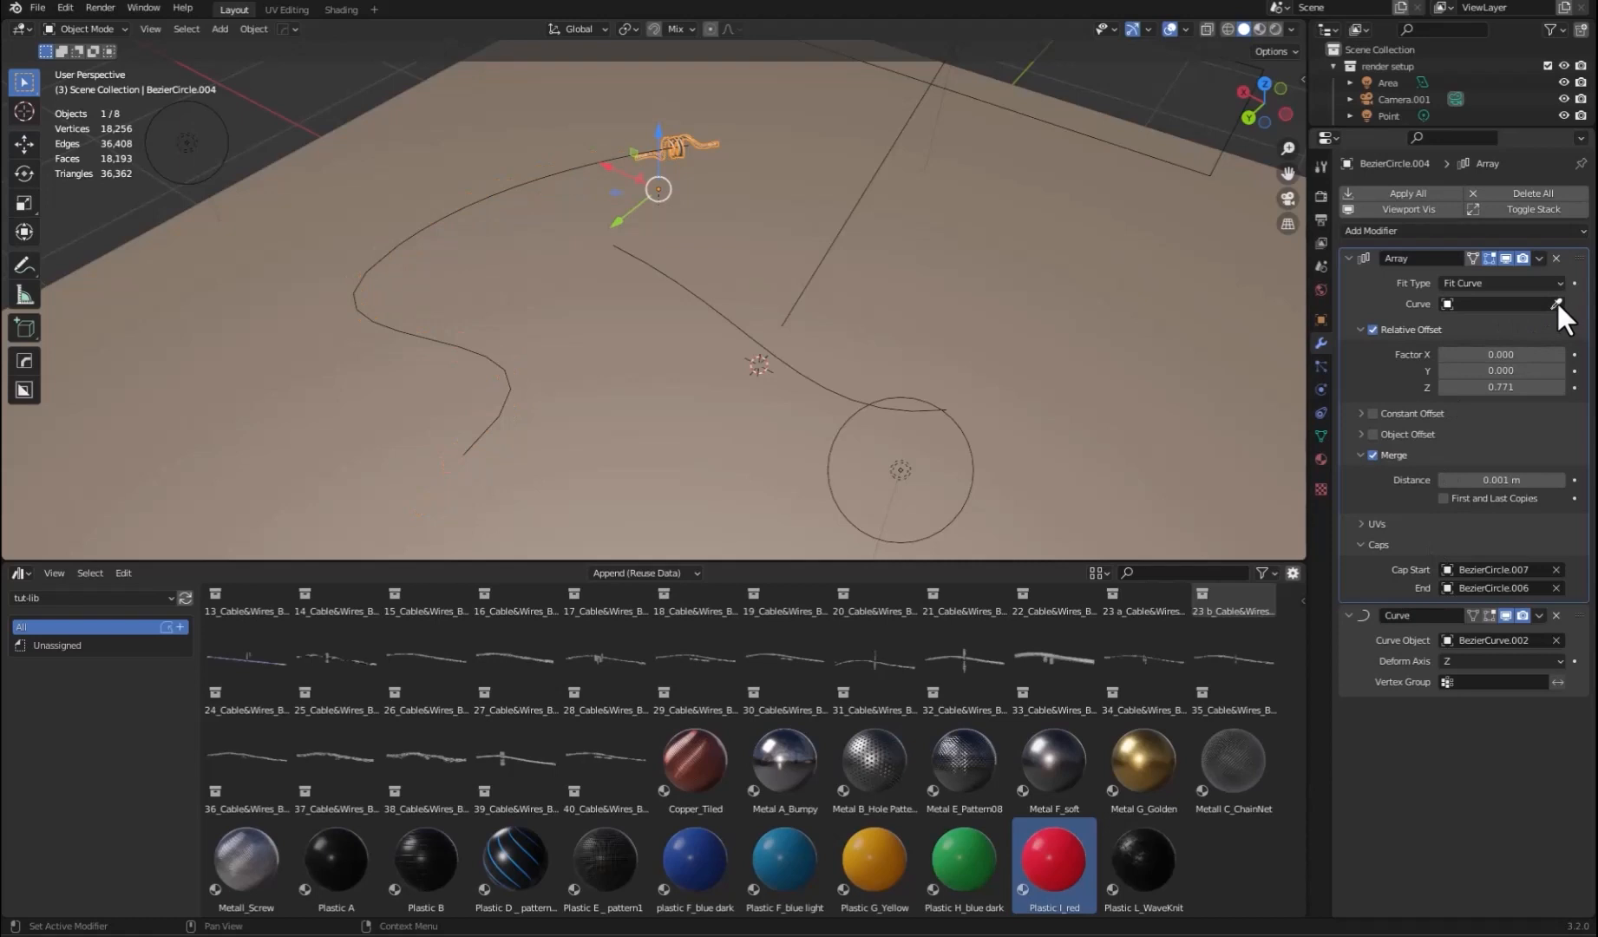
left_click(1556, 302)
left_click(806, 376)
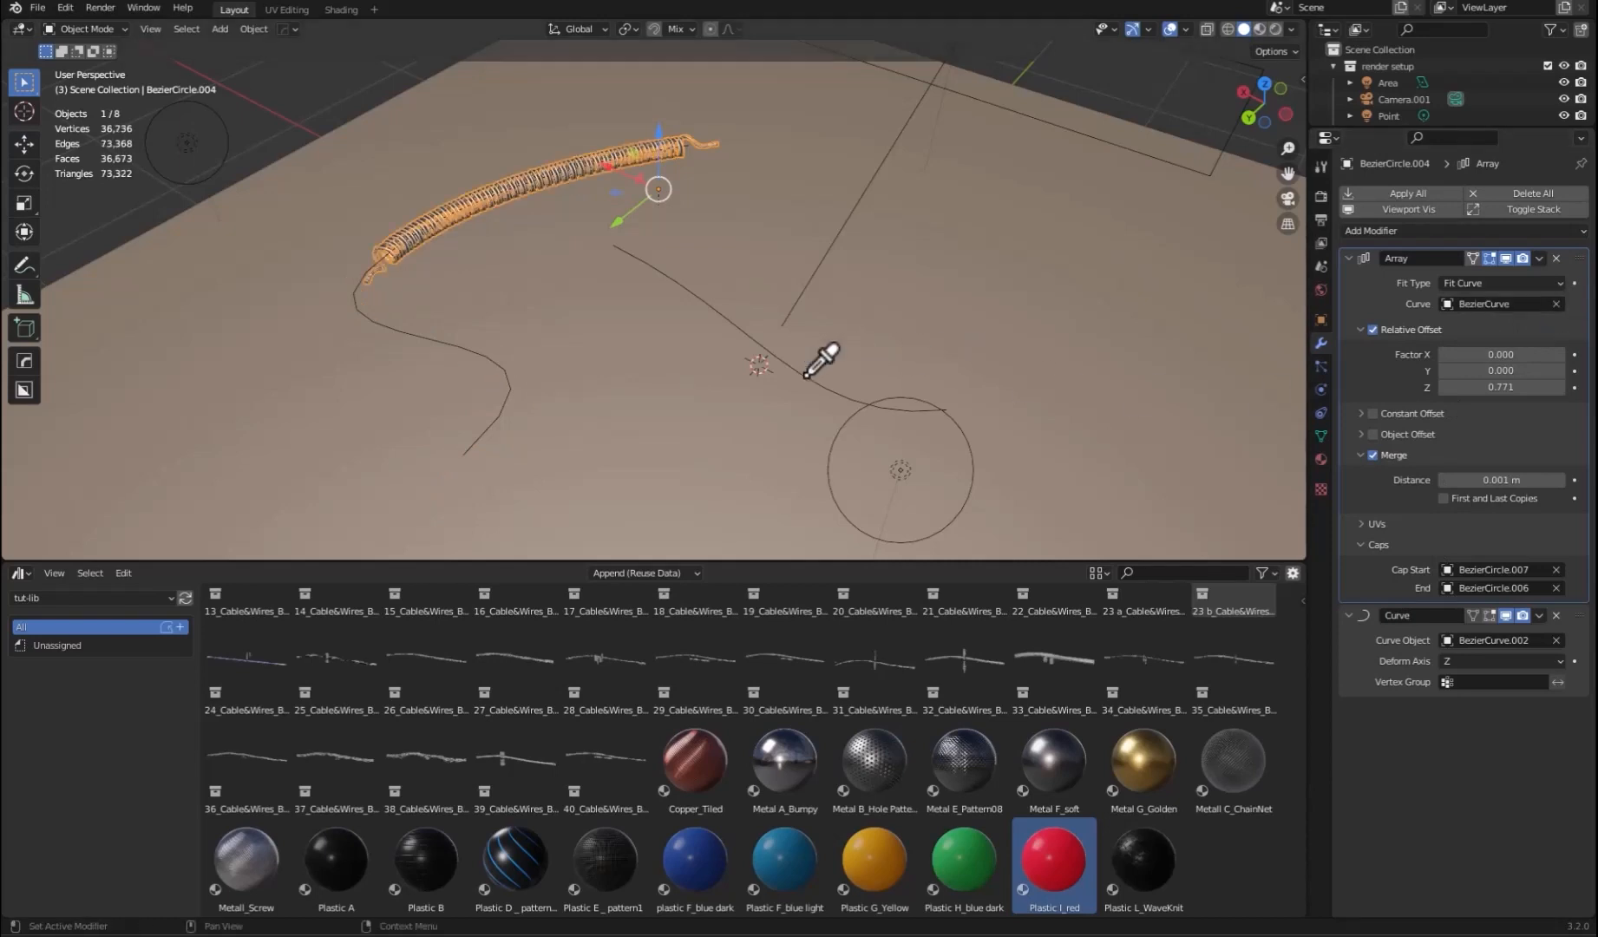
- Replace the curve object in the cable's Curve modifier with the new Bezier curve
left_click(1556, 639)
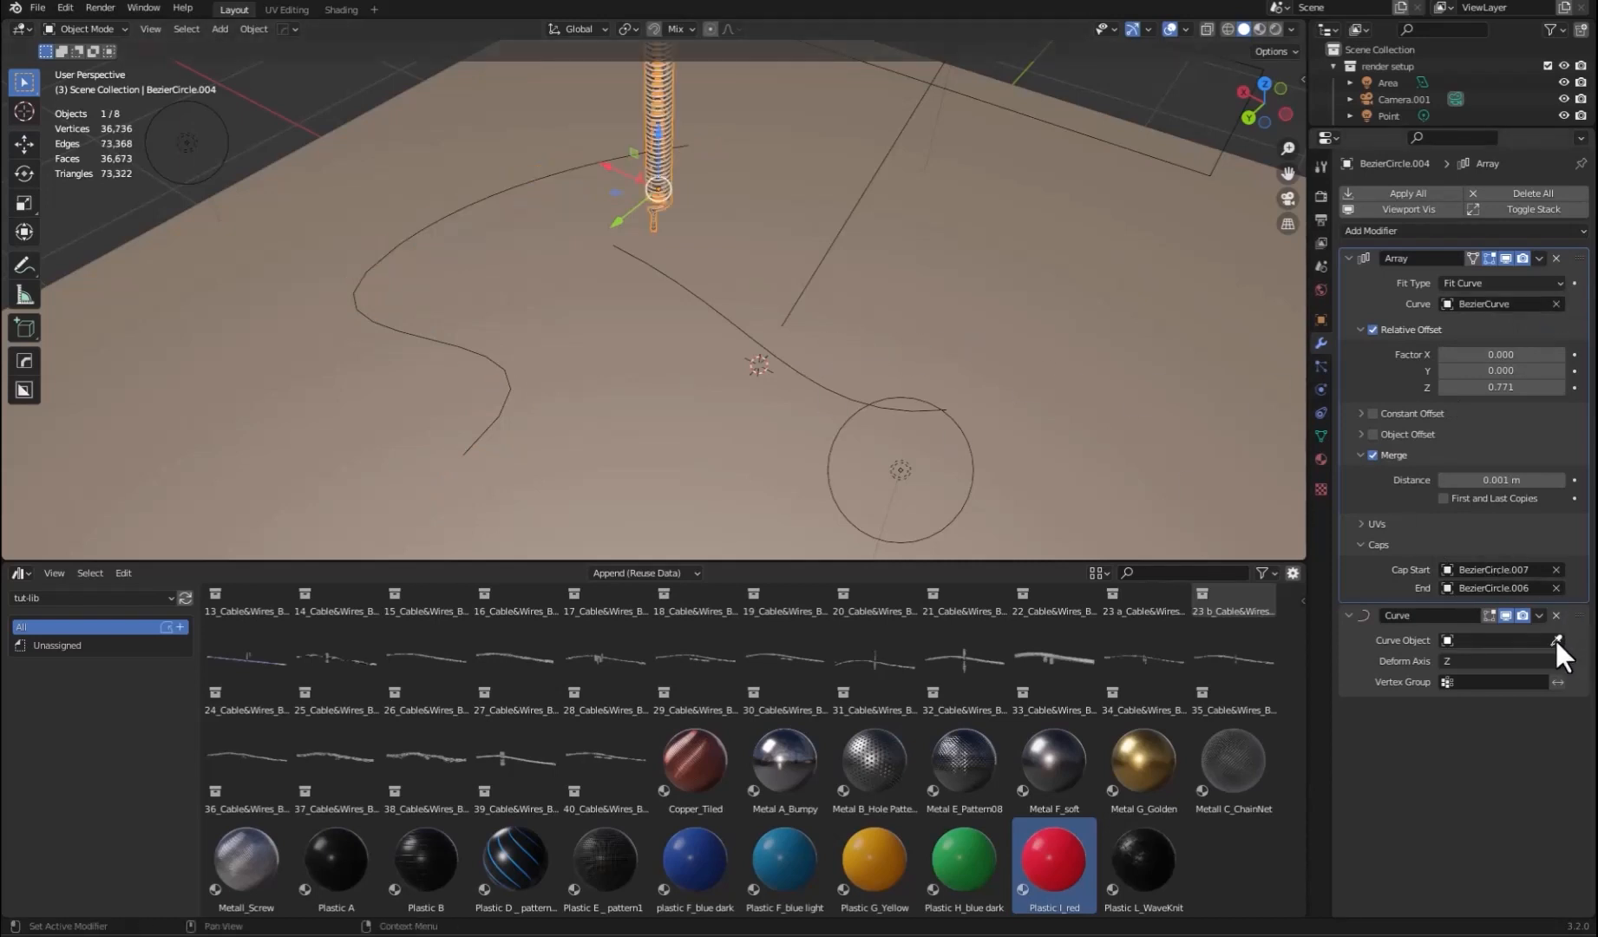
left_click(1556, 639)
left_click(794, 370)
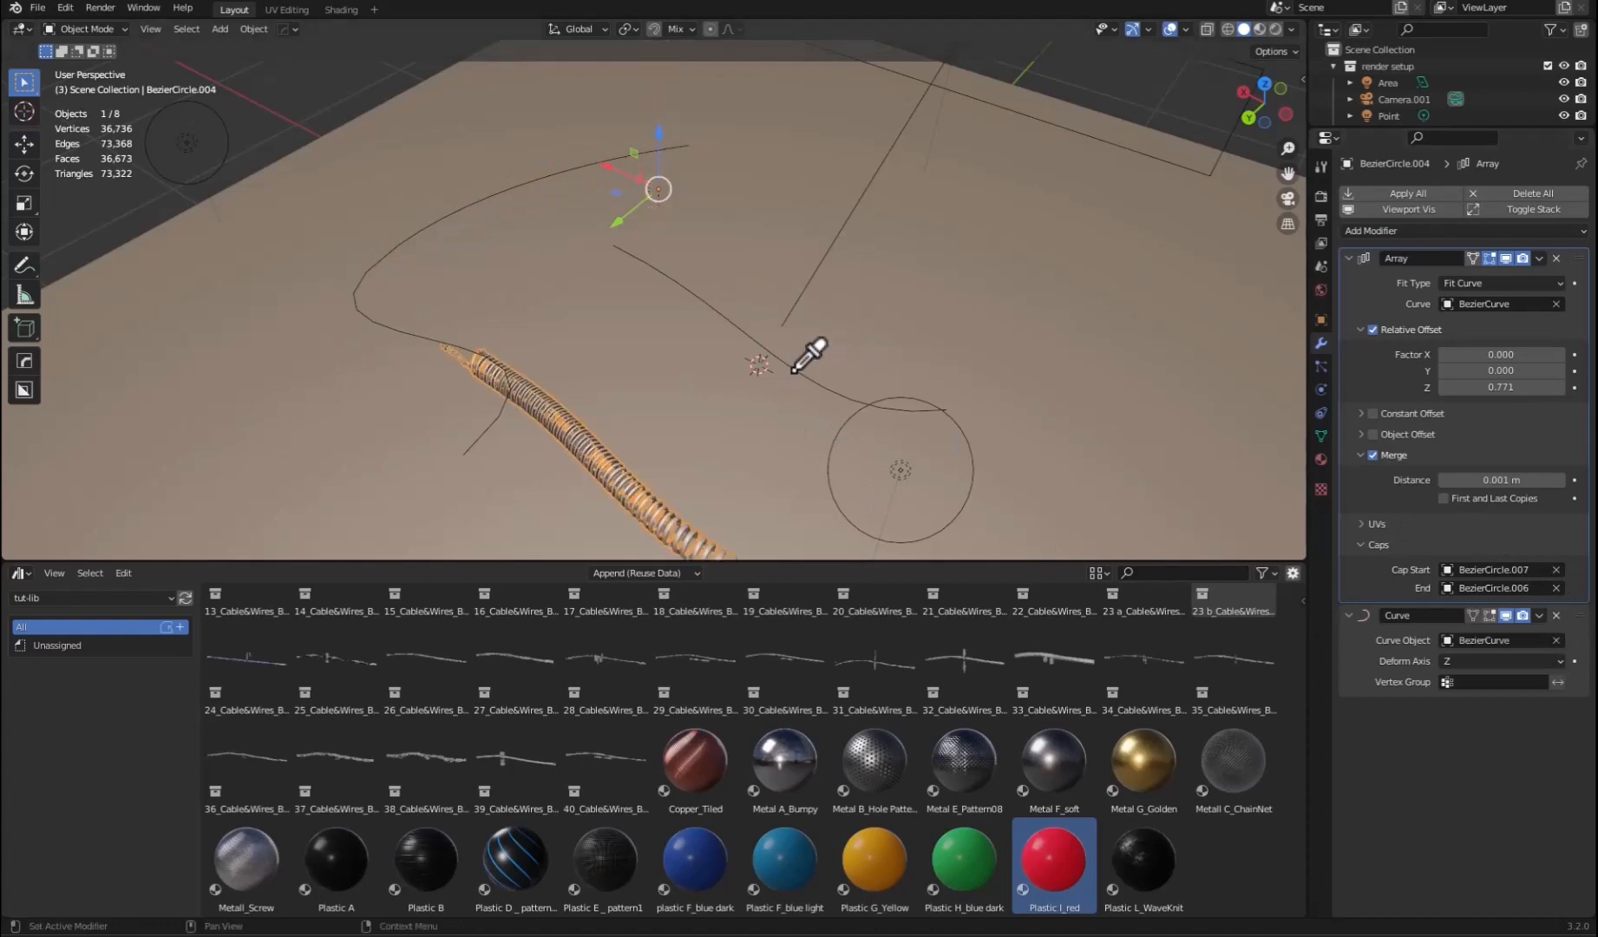
- Snap the coiled cable to the new Bezier curve's origin using Selection to Active, and deselect everything
left_click(794, 369, "shift")
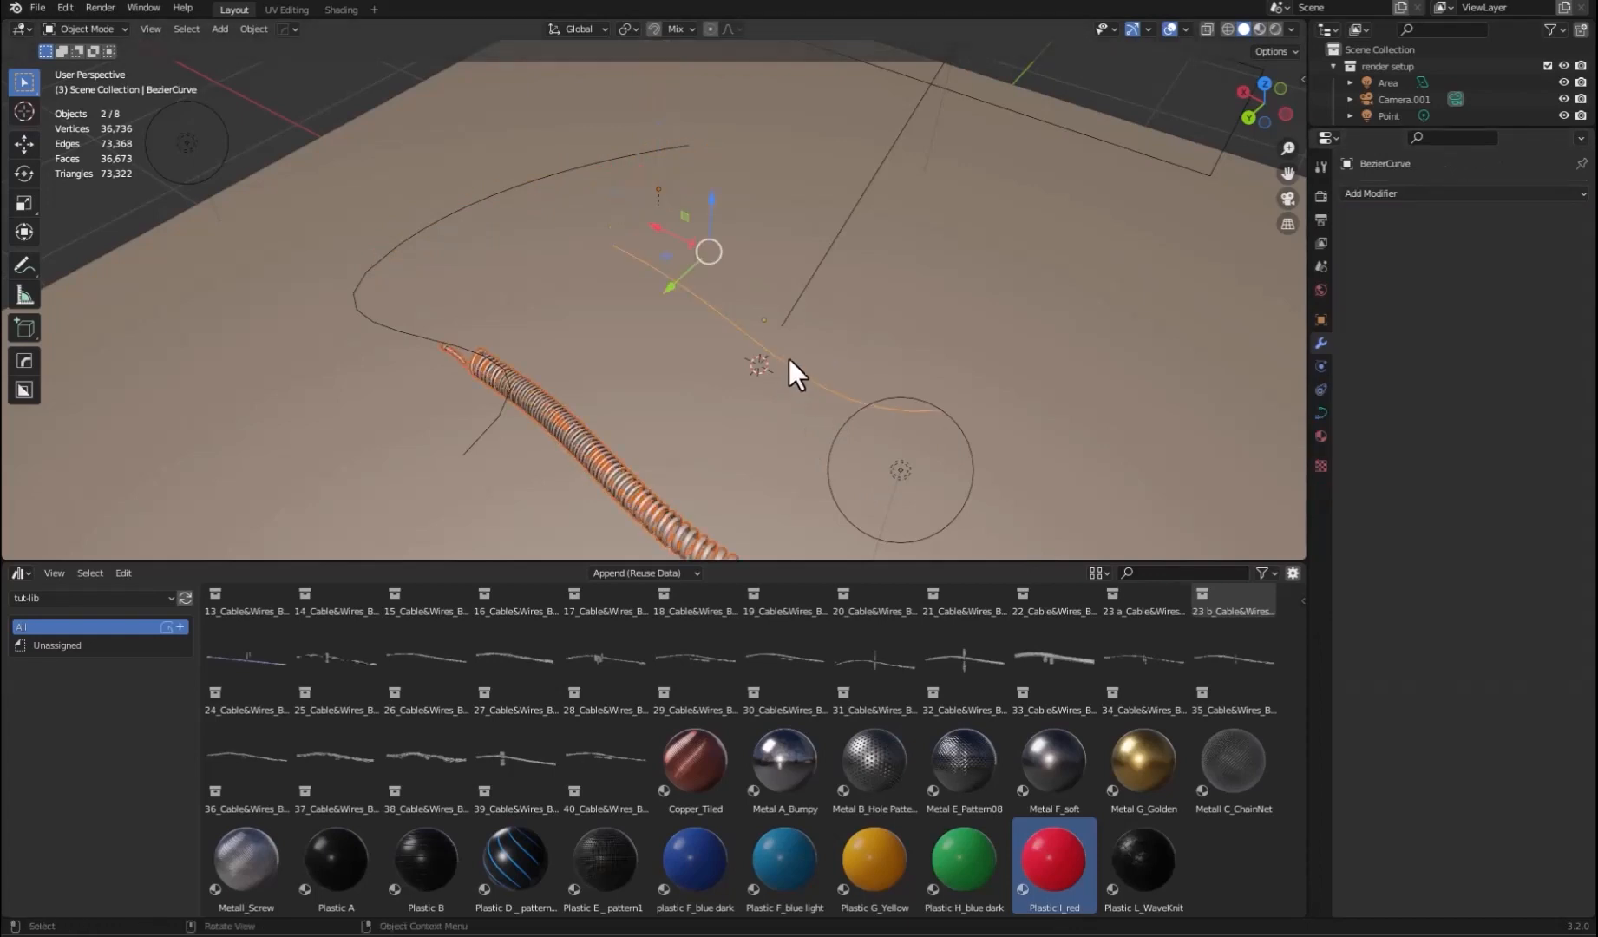
middle_click_drag(789, 358, 775, 351)
key("shift+s")
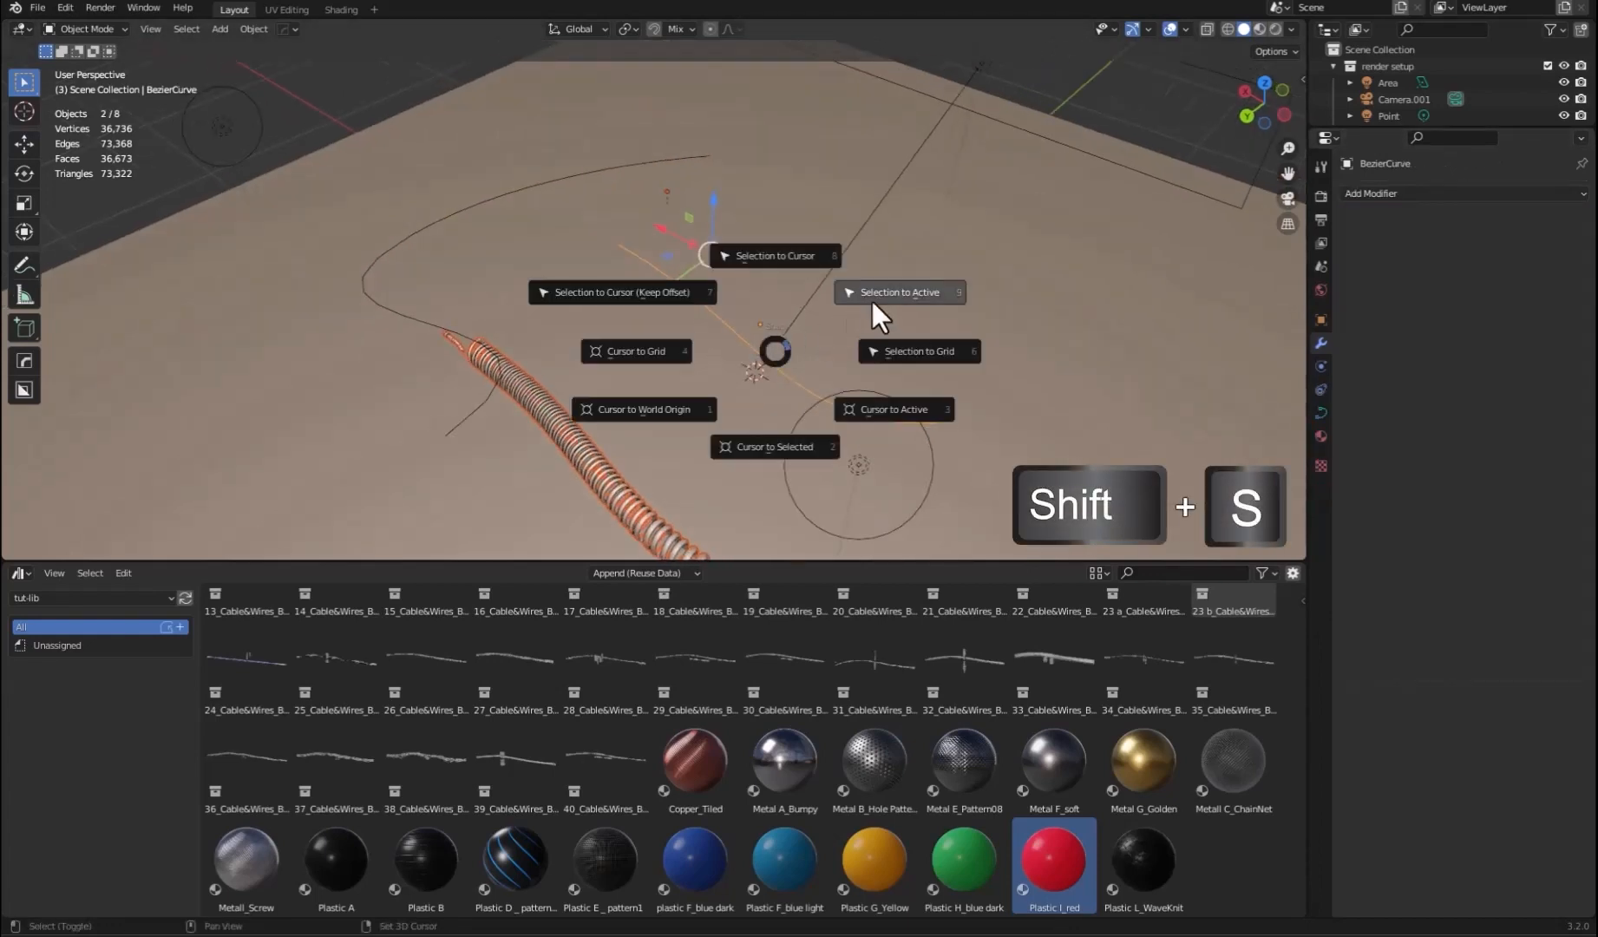
left_click(913, 287)
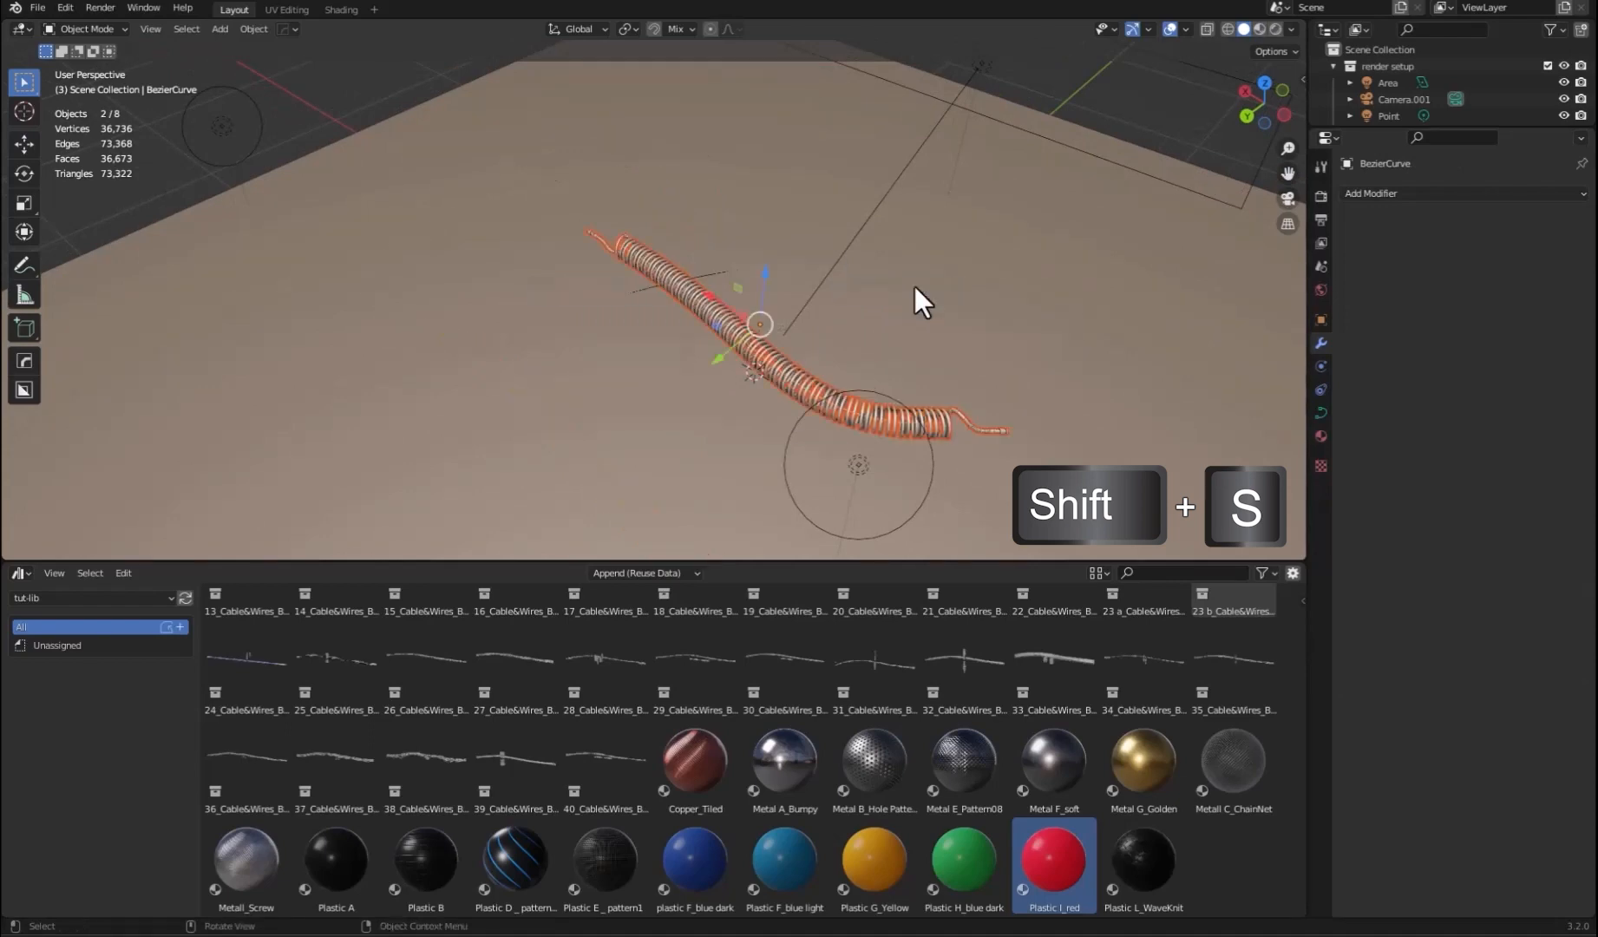
key("alt+a")
scroll(811, 383, "up", 4)
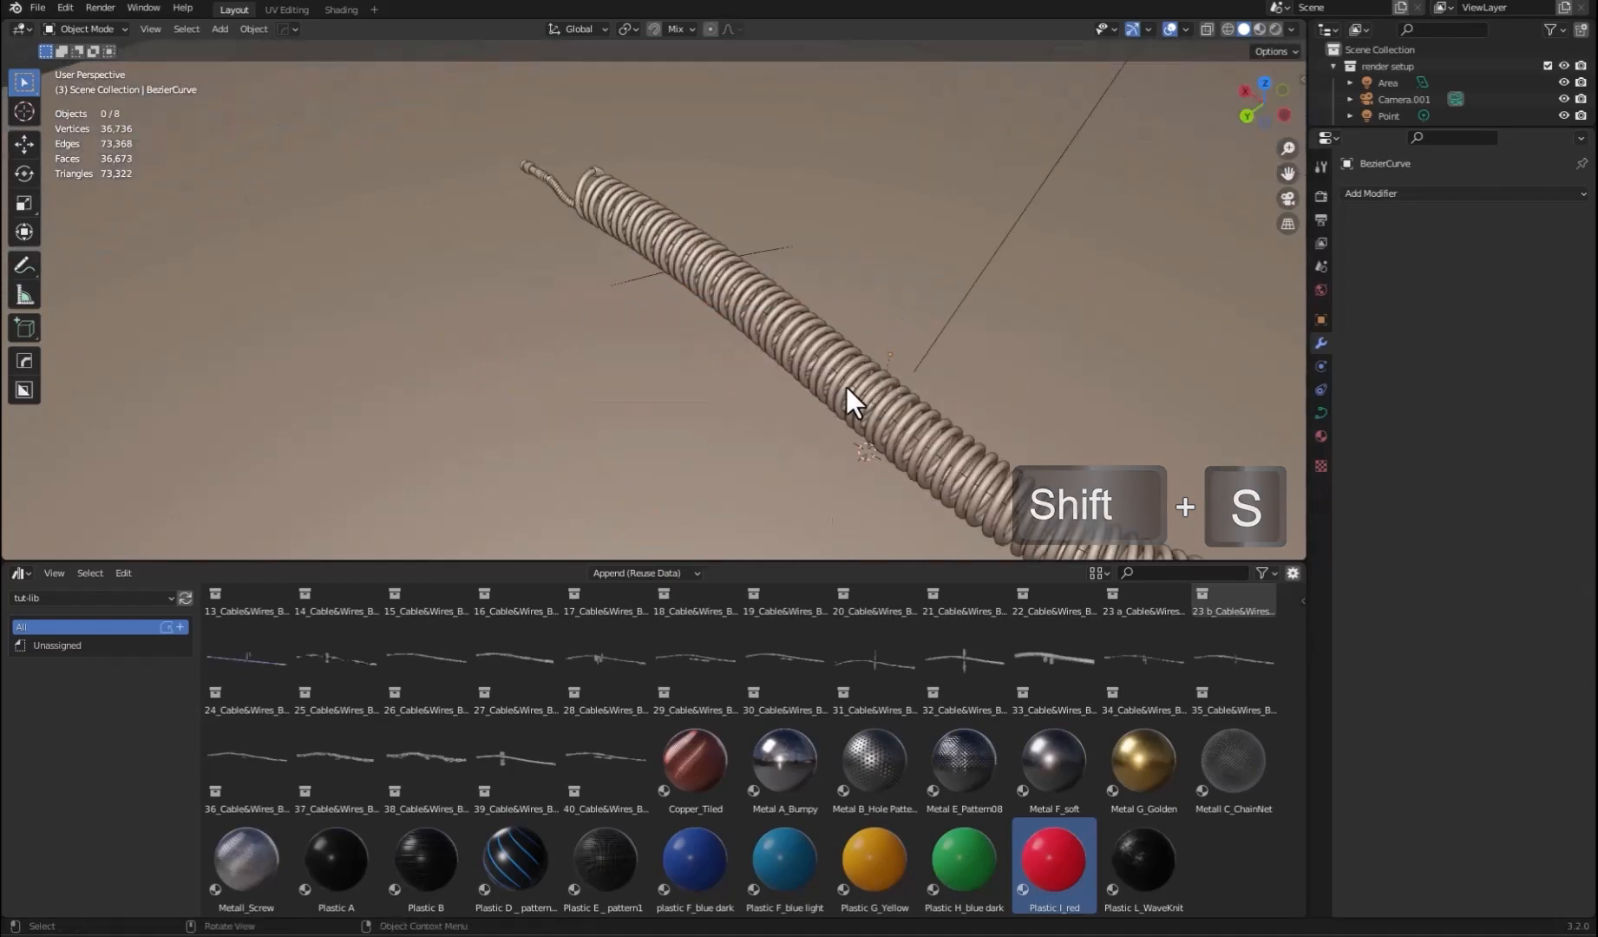
middle_click_drag(847, 387, 626, 359)
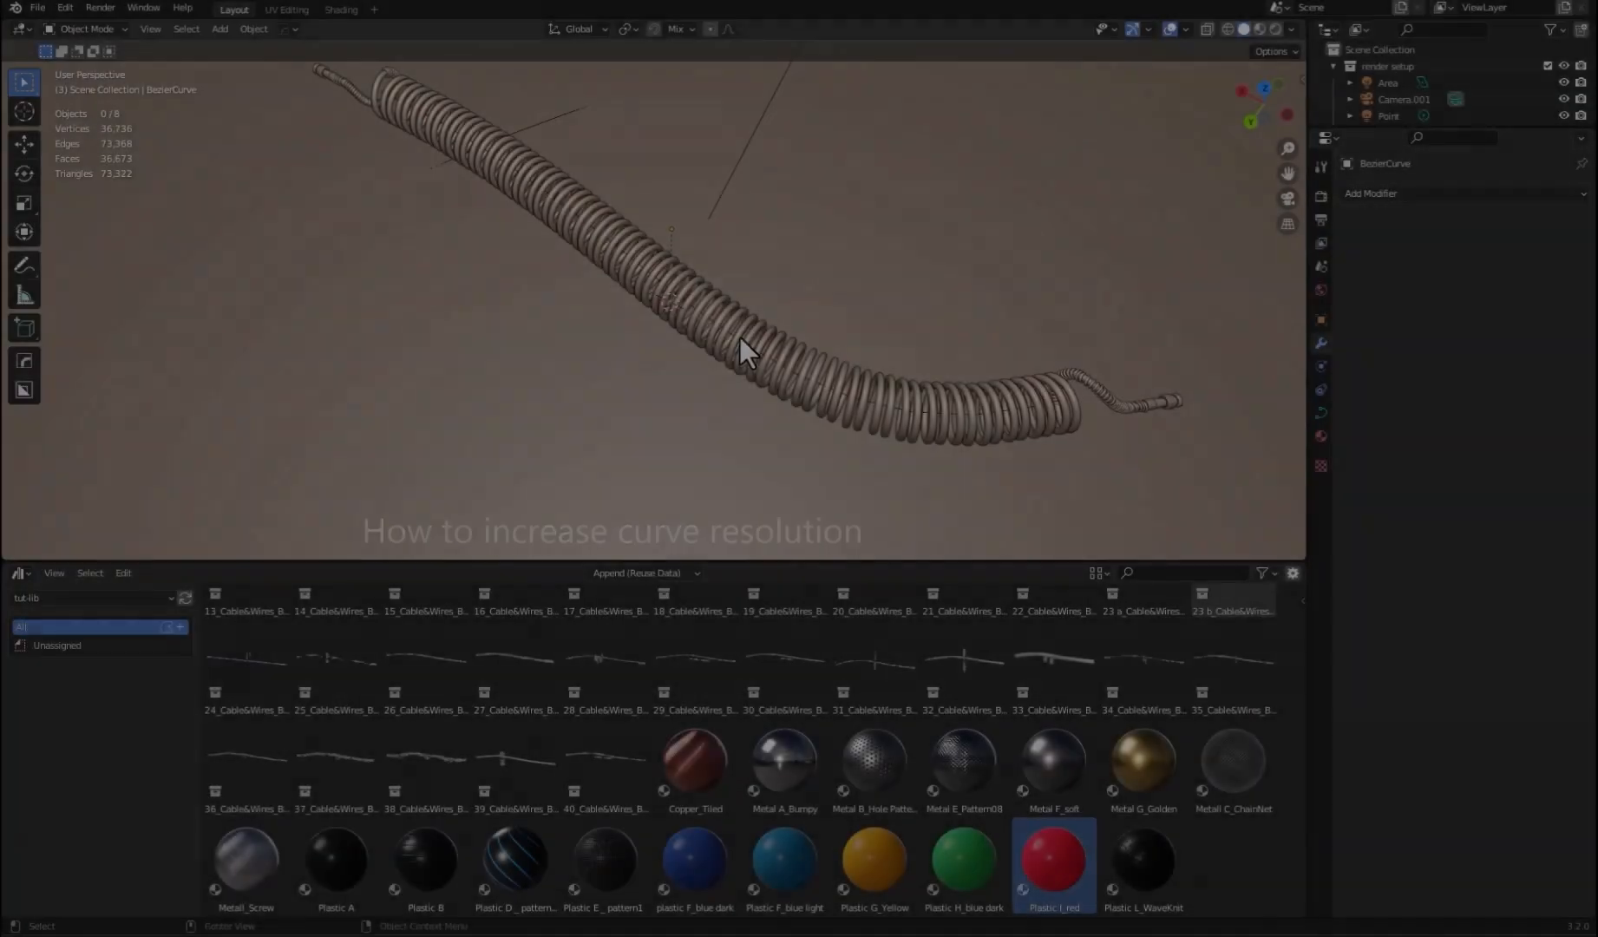
- Select the guide curve inside the coiled cable through X-ray view and set its preview resolution to 61
key("alt+z")
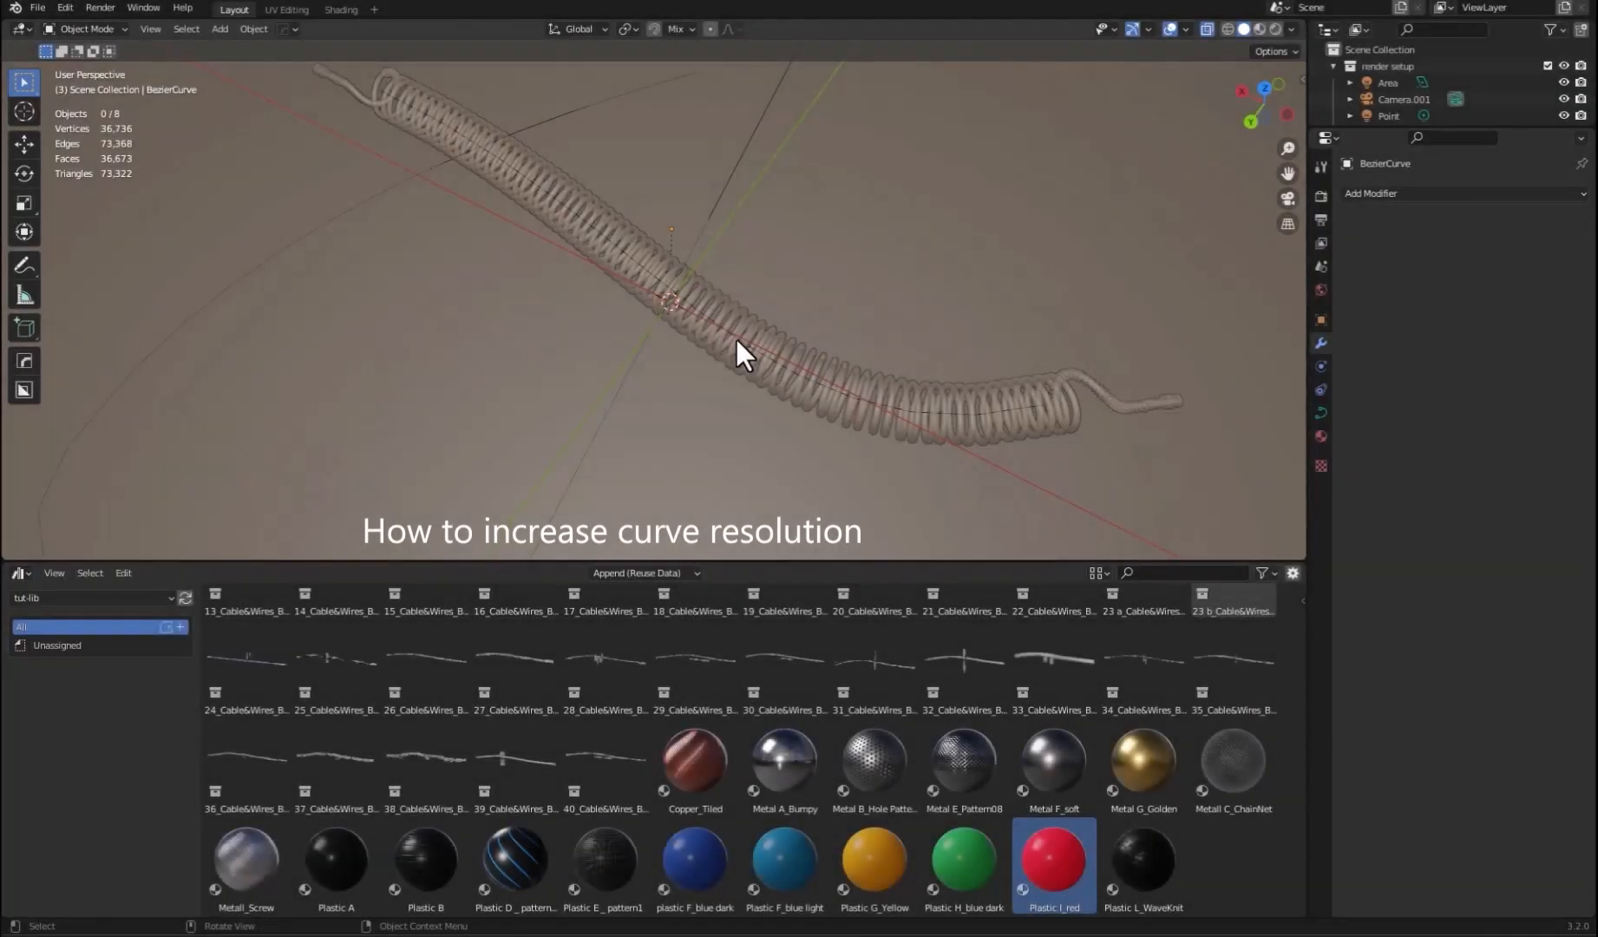
left_click(737, 339)
left_click(737, 339)
key("alt+z")
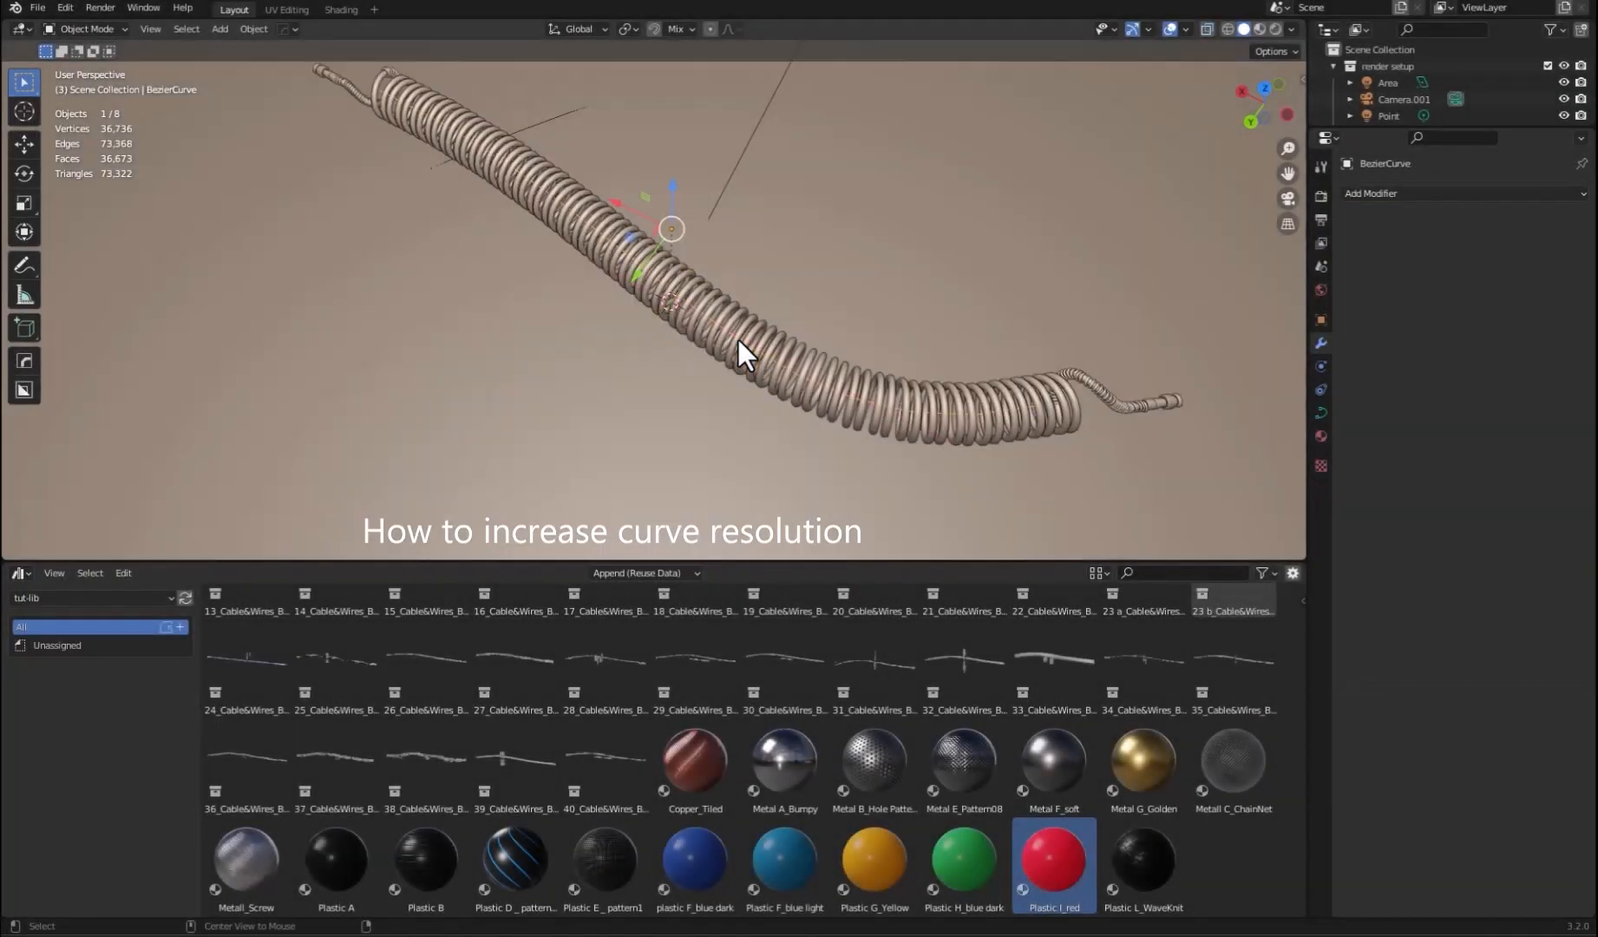
scroll(755, 319, "down", 2)
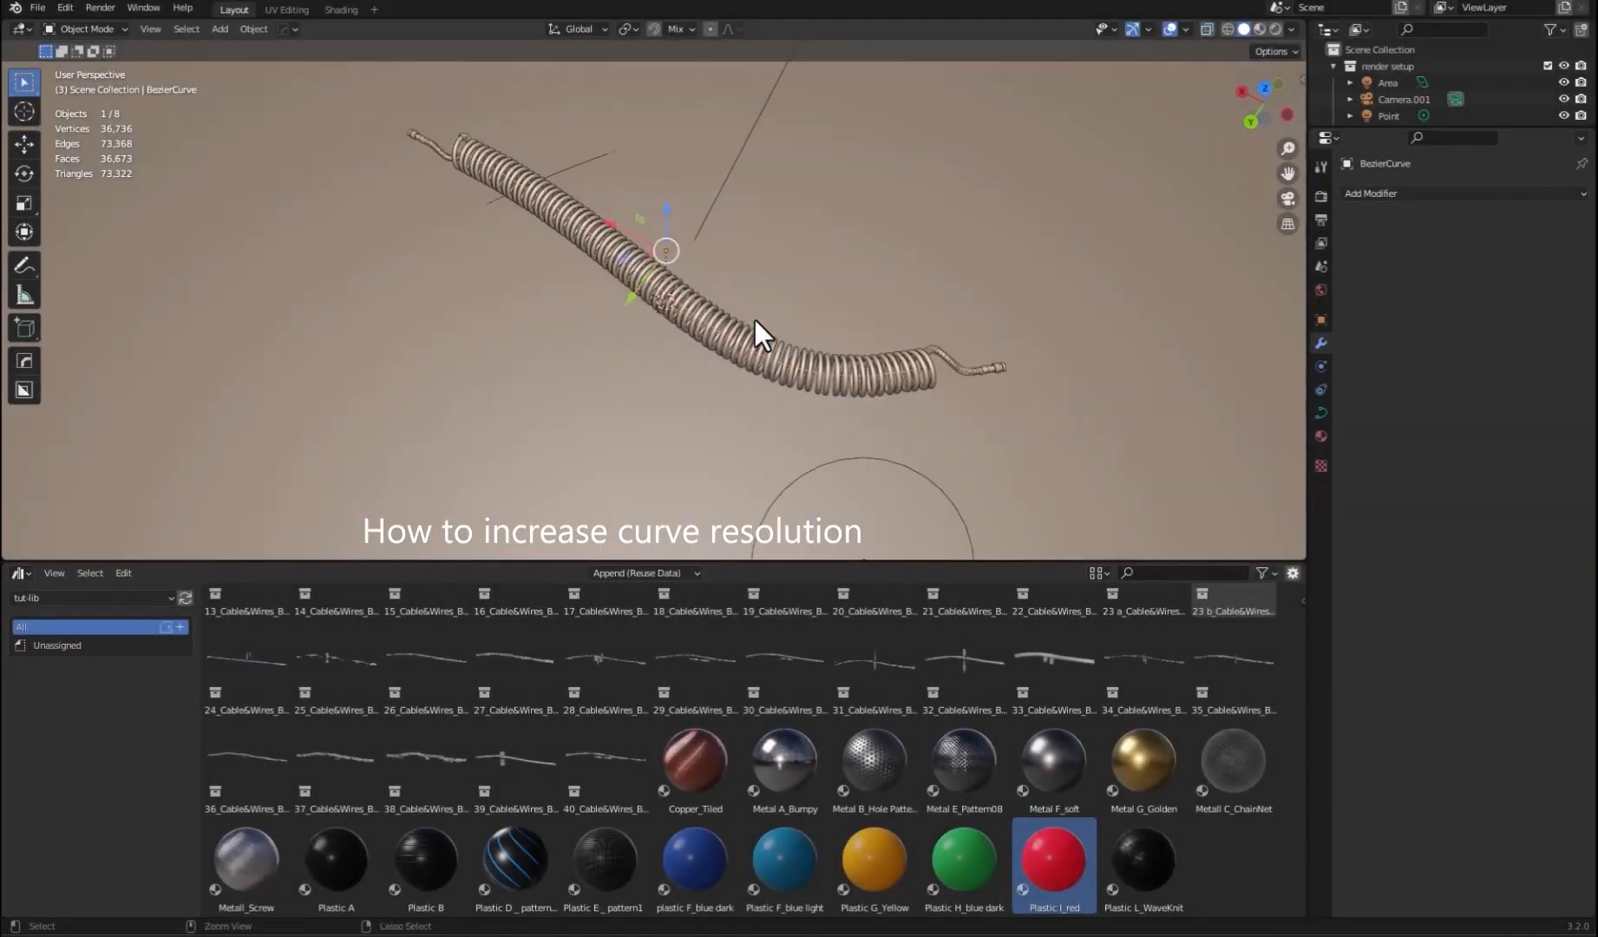
left_click(1321, 409)
middle_click_drag(919, 334, 791, 372)
scroll(829, 395, "up", 2)
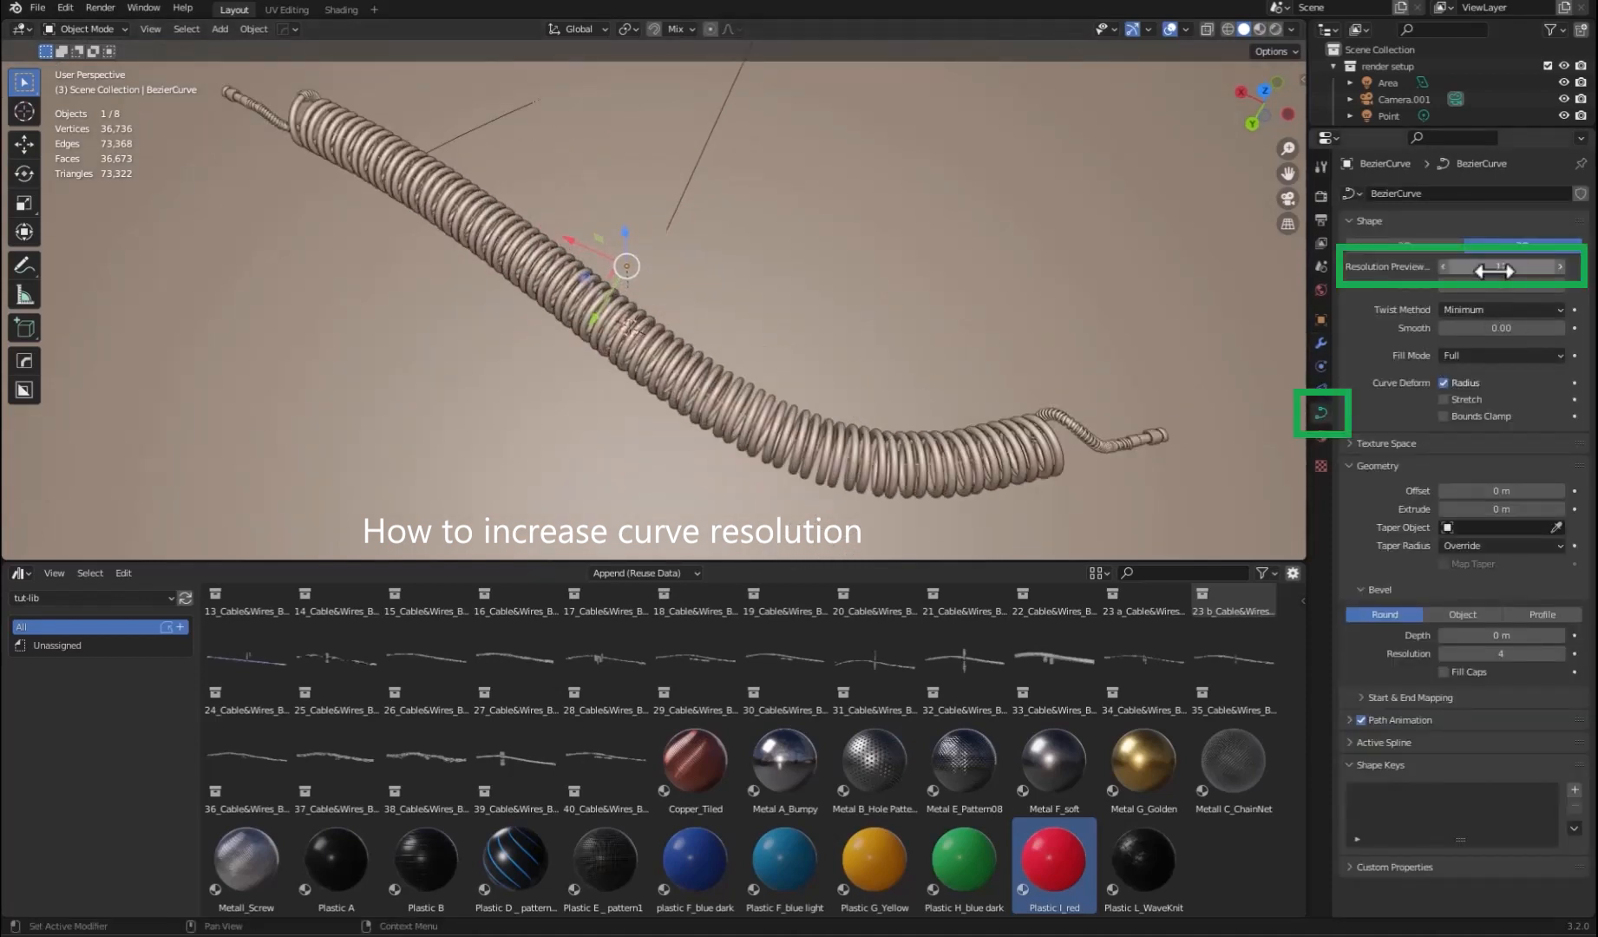
left_click_drag(1489, 267, 1534, 267)
middle_click_drag(901, 368, 756, 324)
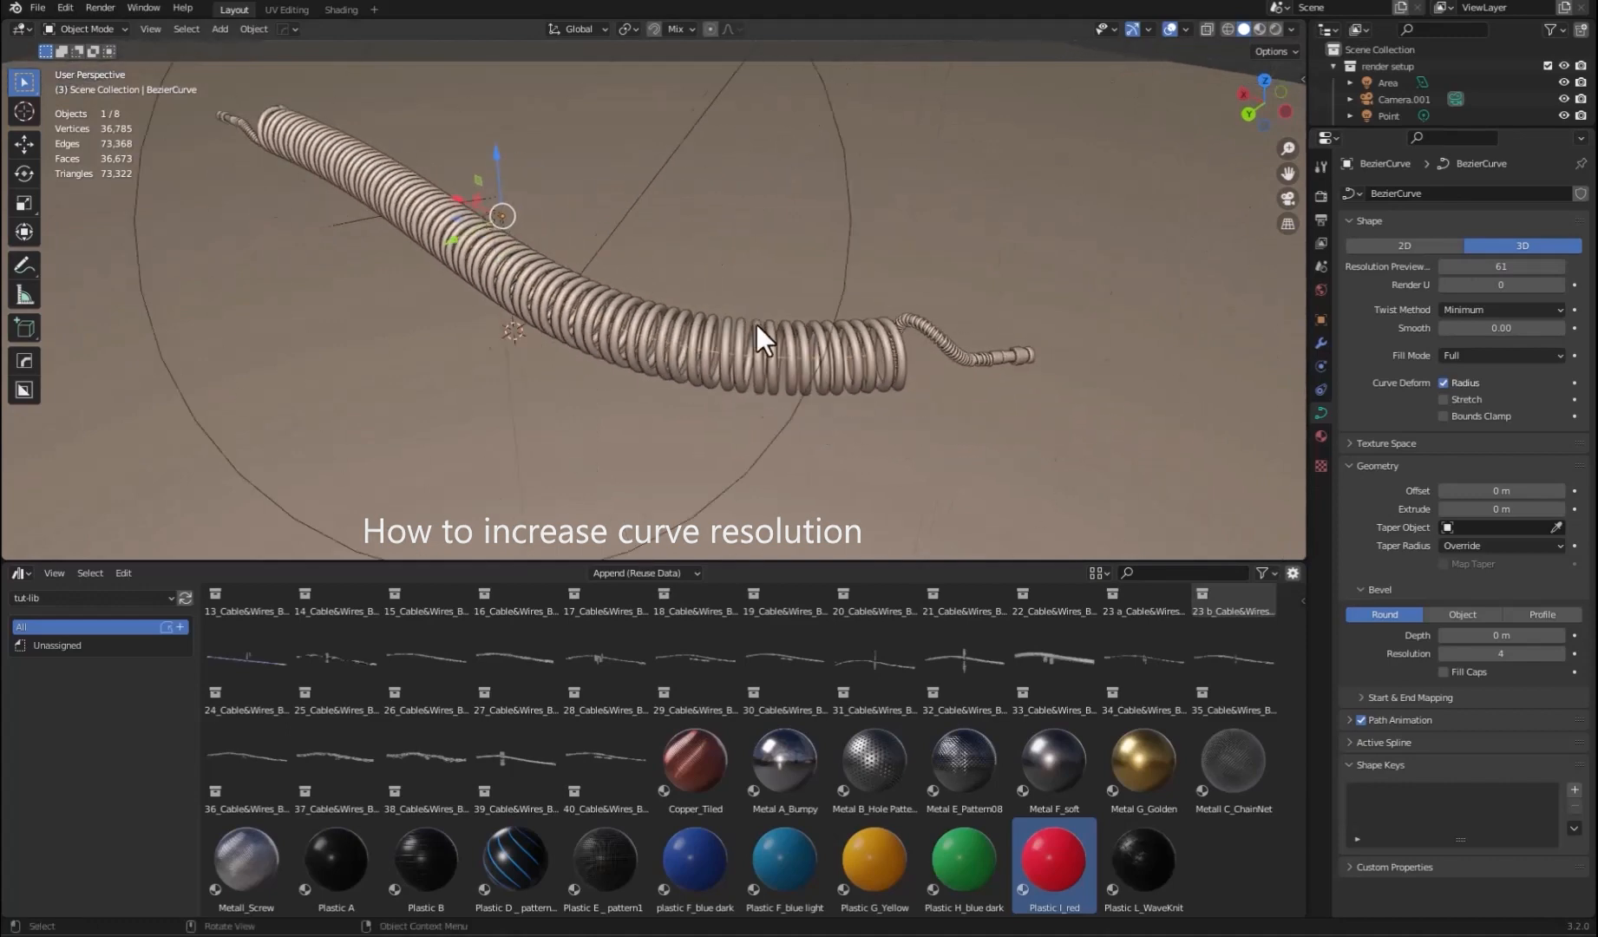
- Turn on the wireframe overlay and set the guide curve's preview resolution to 33
scroll(762, 340, "up", 2)
key("q")
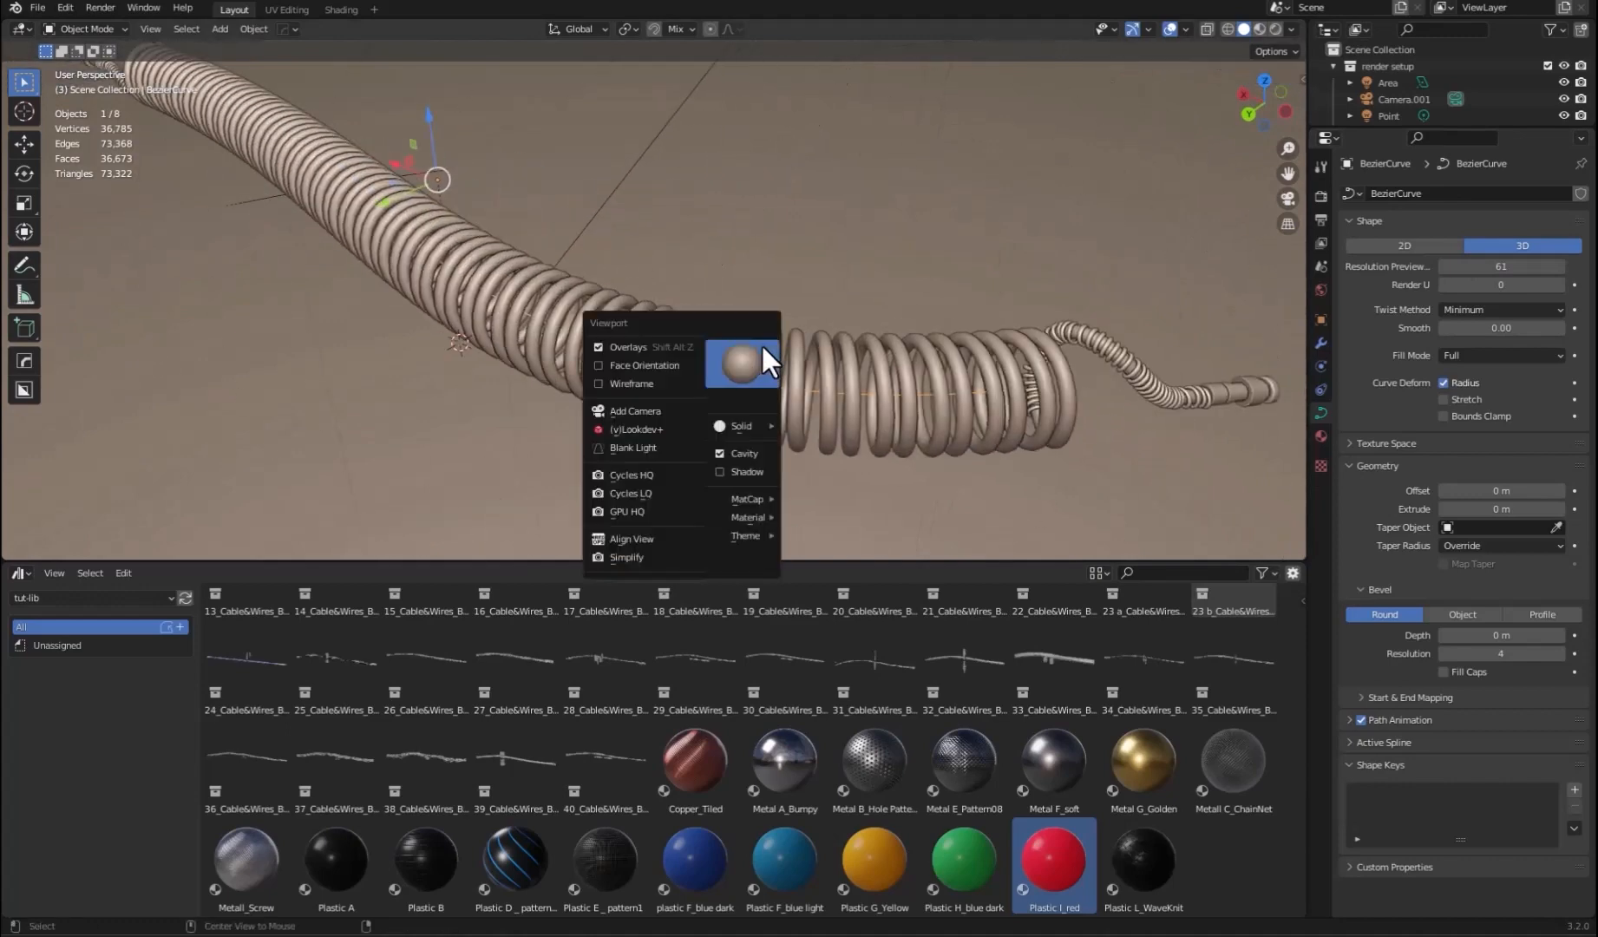
left_click(668, 383)
scroll(784, 391, "up", 1)
scroll(784, 390, "up", 1)
left_click_drag(1523, 267, 1470, 267)
scroll(659, 293, "down", 2)
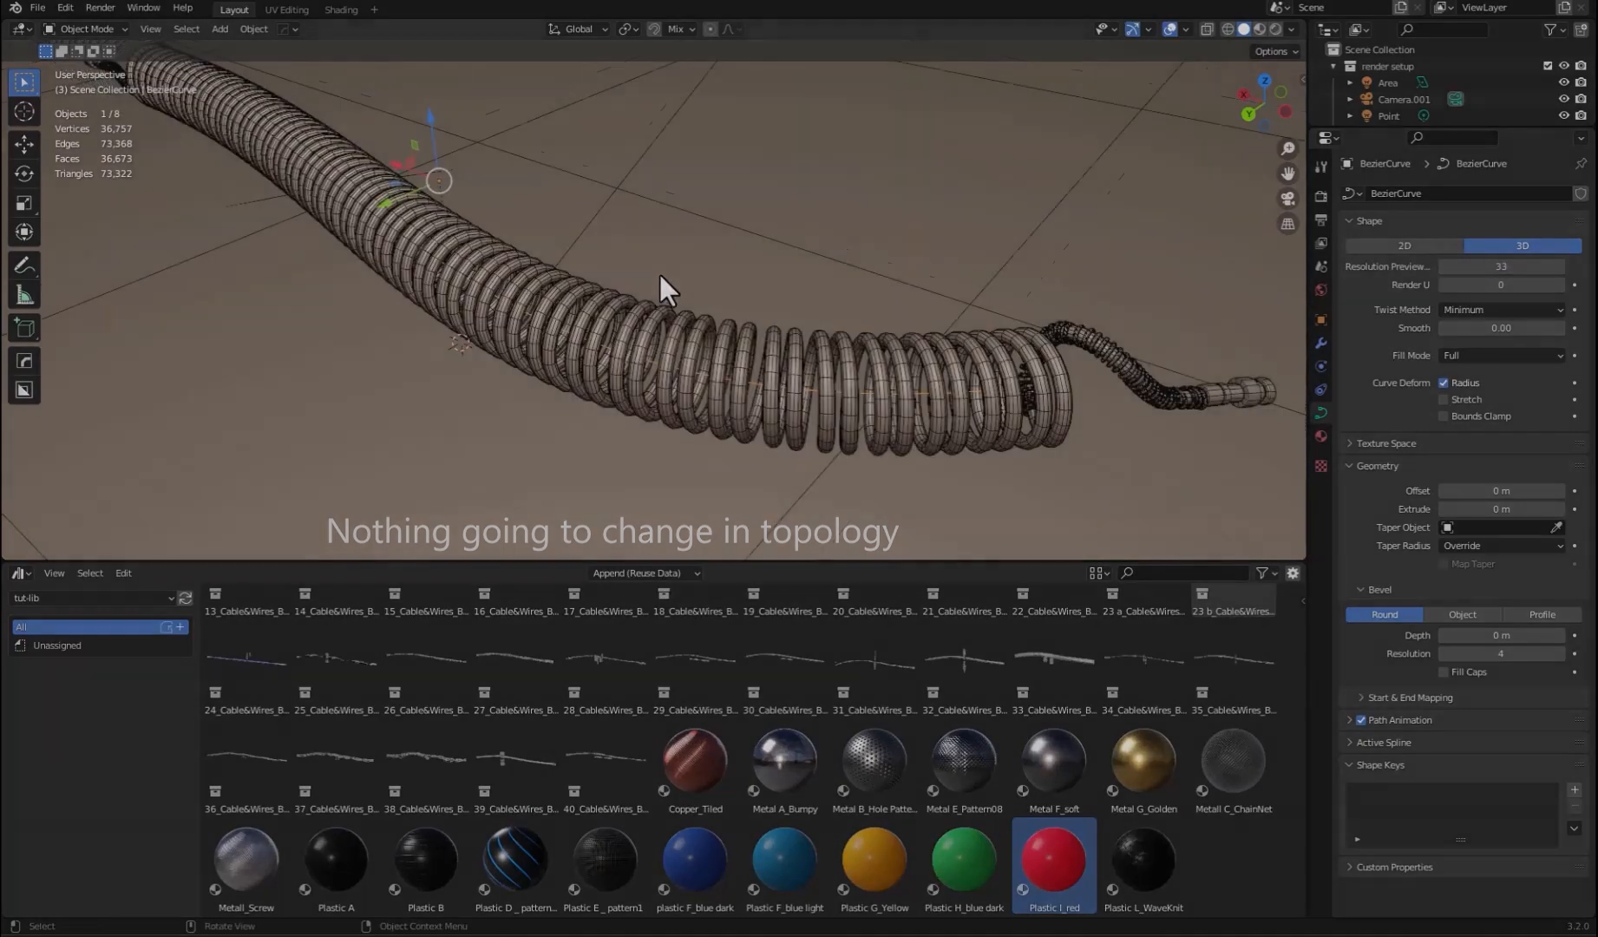
- Place the 09_Cable&Wires_BRT3 asset and the cable asset numbered 15 from the library onto the plane
left_click_drag(961, 637, 557, 345)
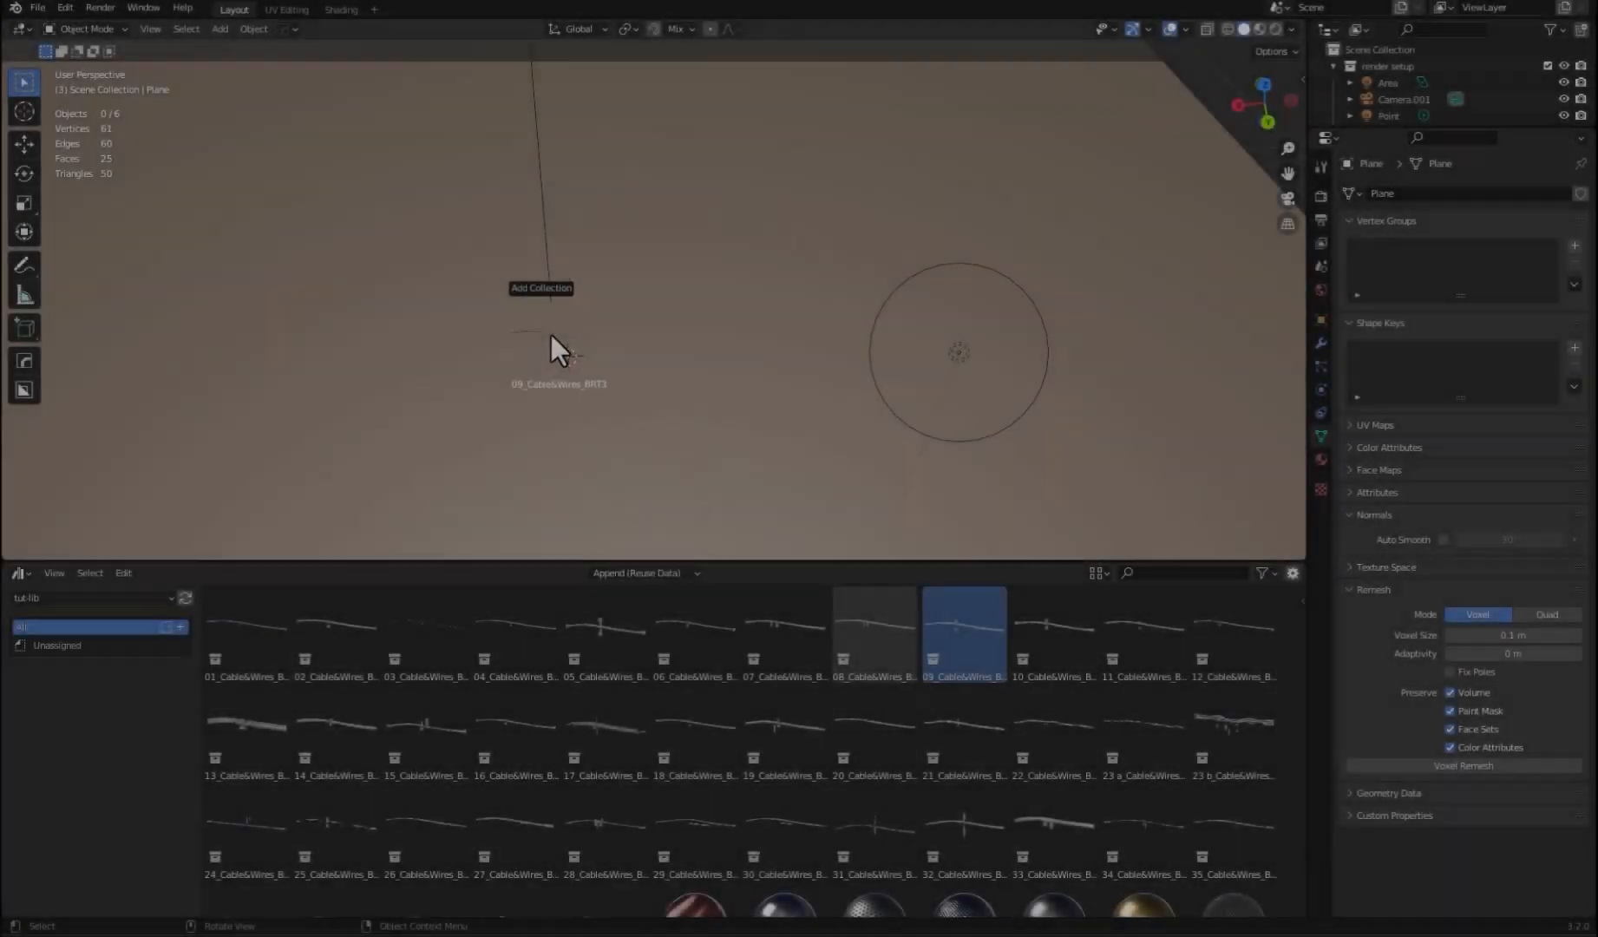
middle_click_drag(754, 390, 800, 400)
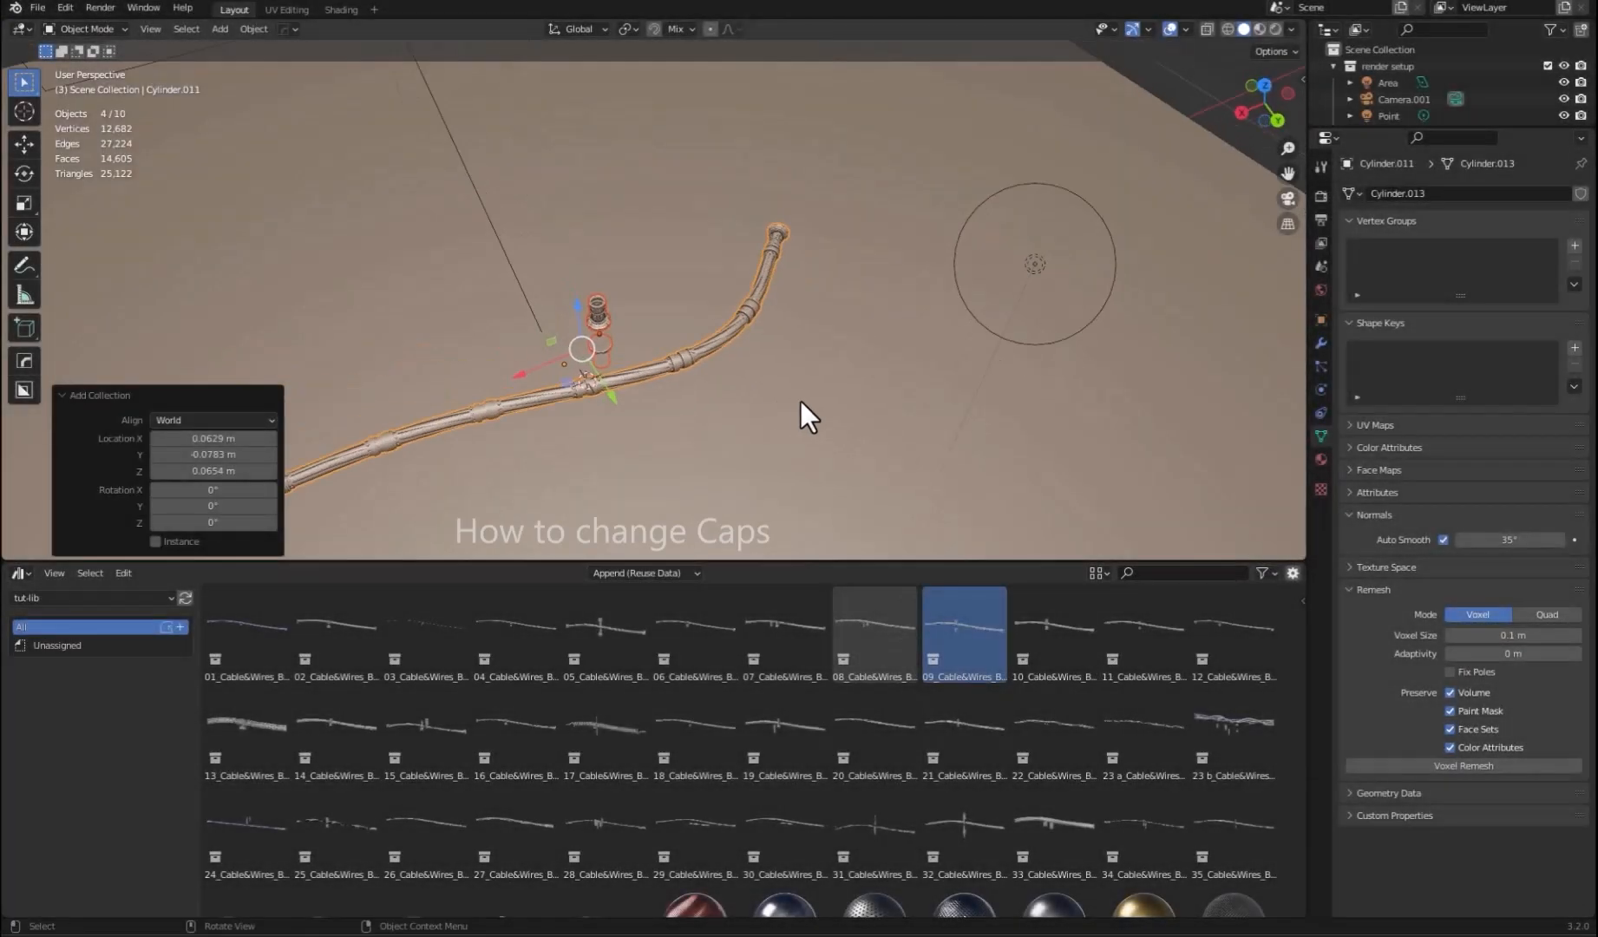
left_click_drag(425, 728, 412, 253)
- Hide the ground plane beneath the two placed cables
left_click(769, 308)
middle_click_drag(574, 335, 798, 265)
key("h")
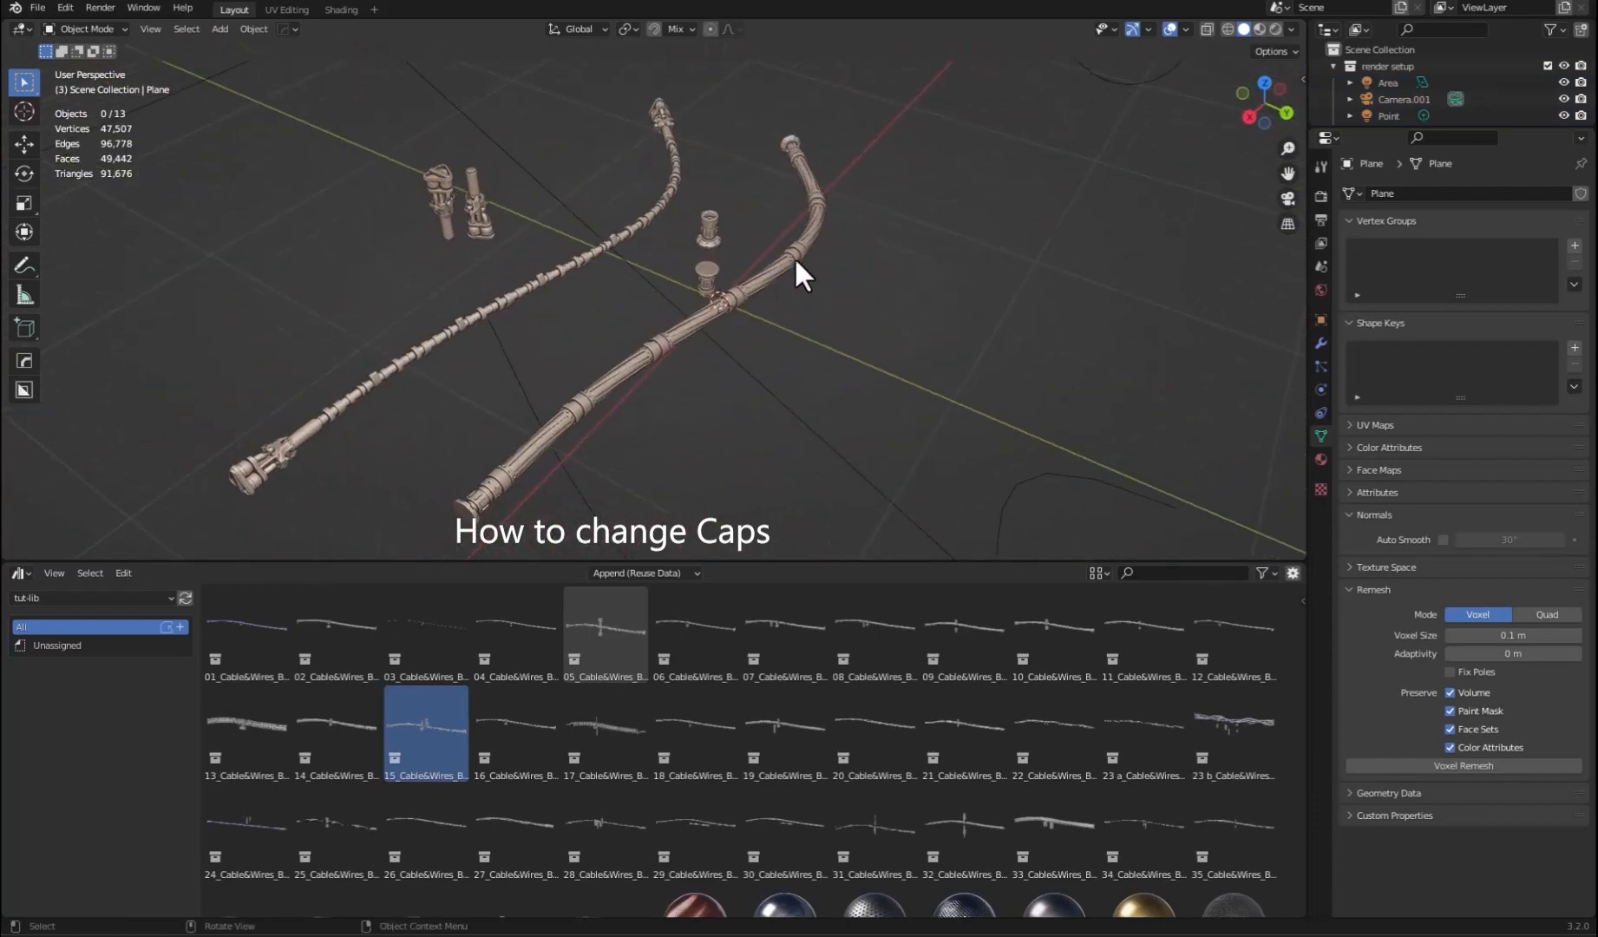
- Clear the start and end cap objects from the thick cable's Array modifier
middle_click_drag(613, 271, 722, 302)
left_click(708, 308)
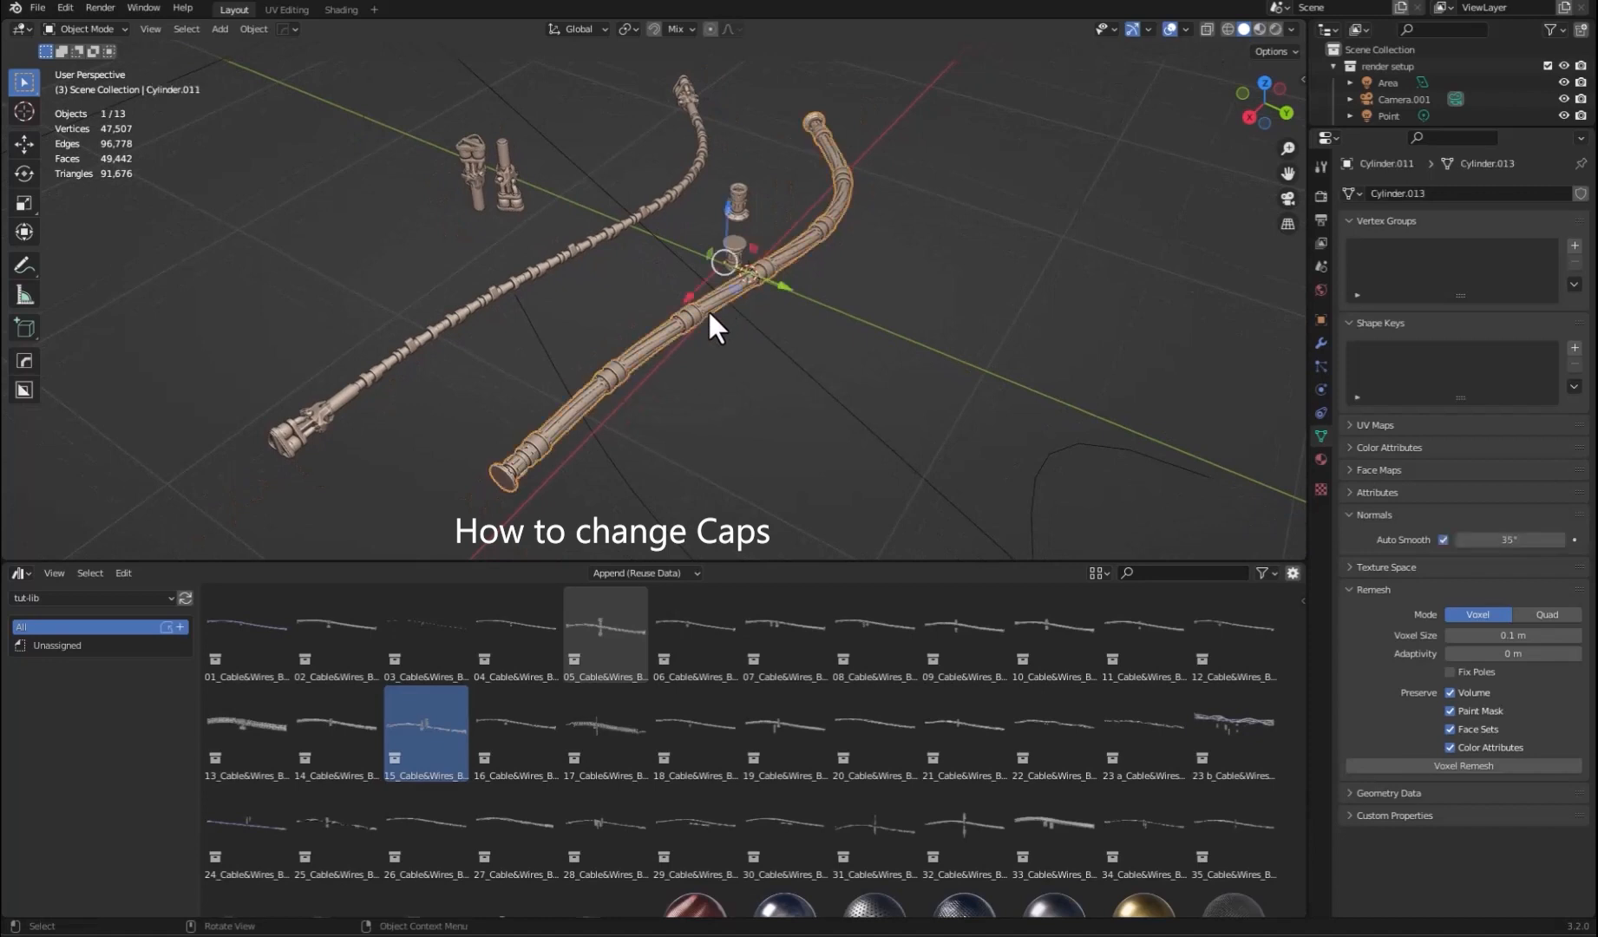
left_click(1320, 343)
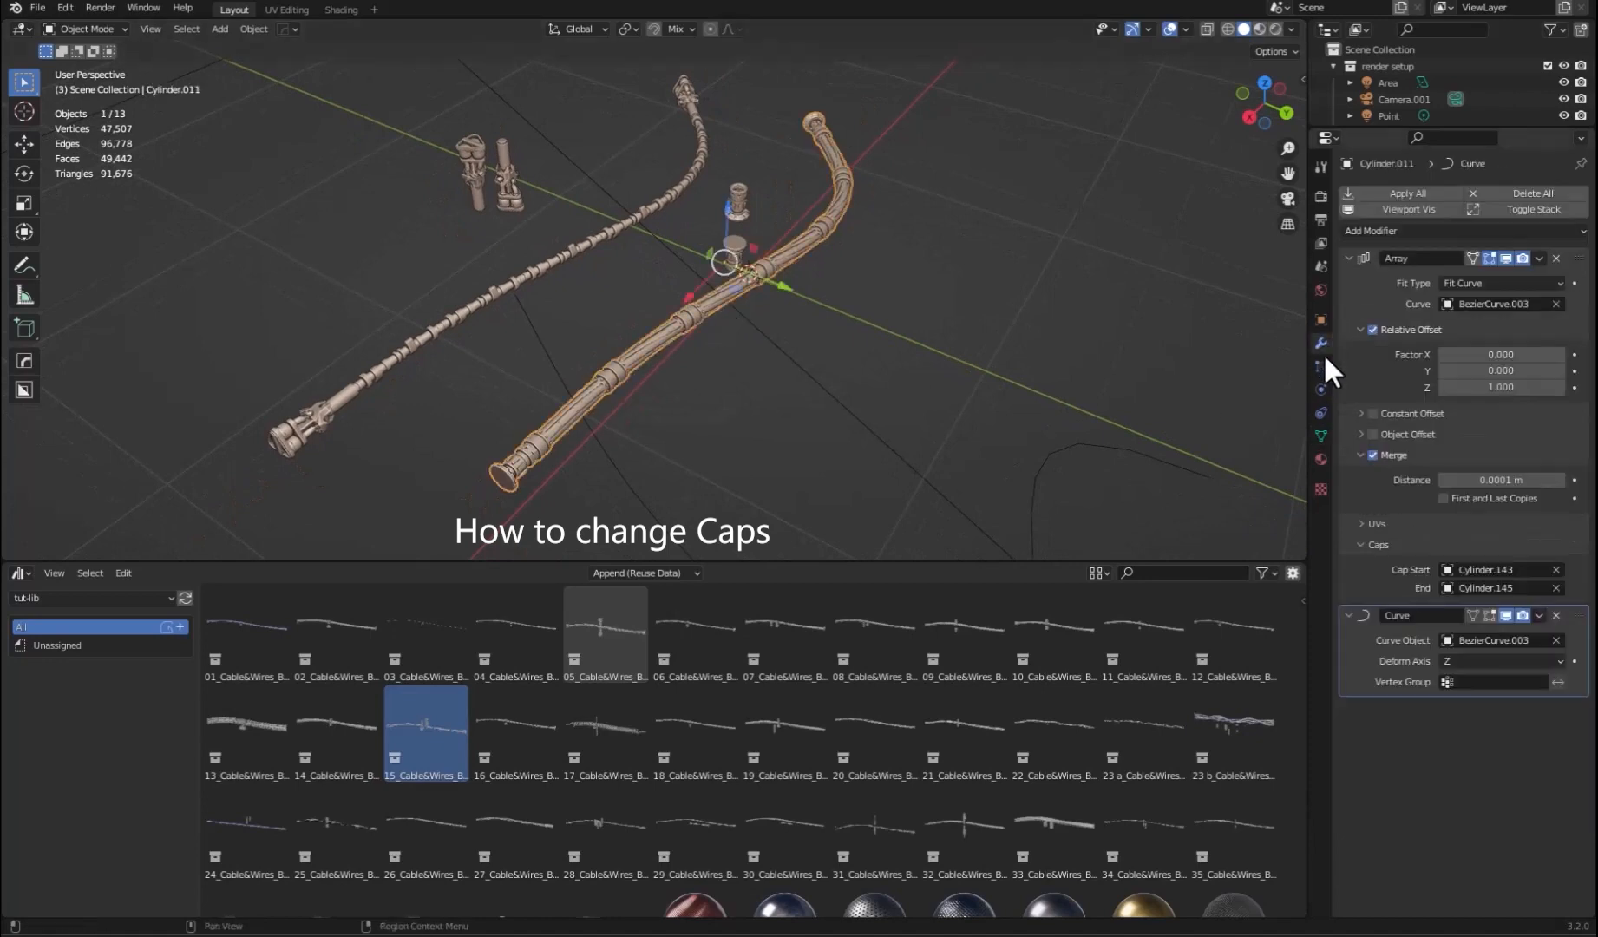
left_click(1555, 569)
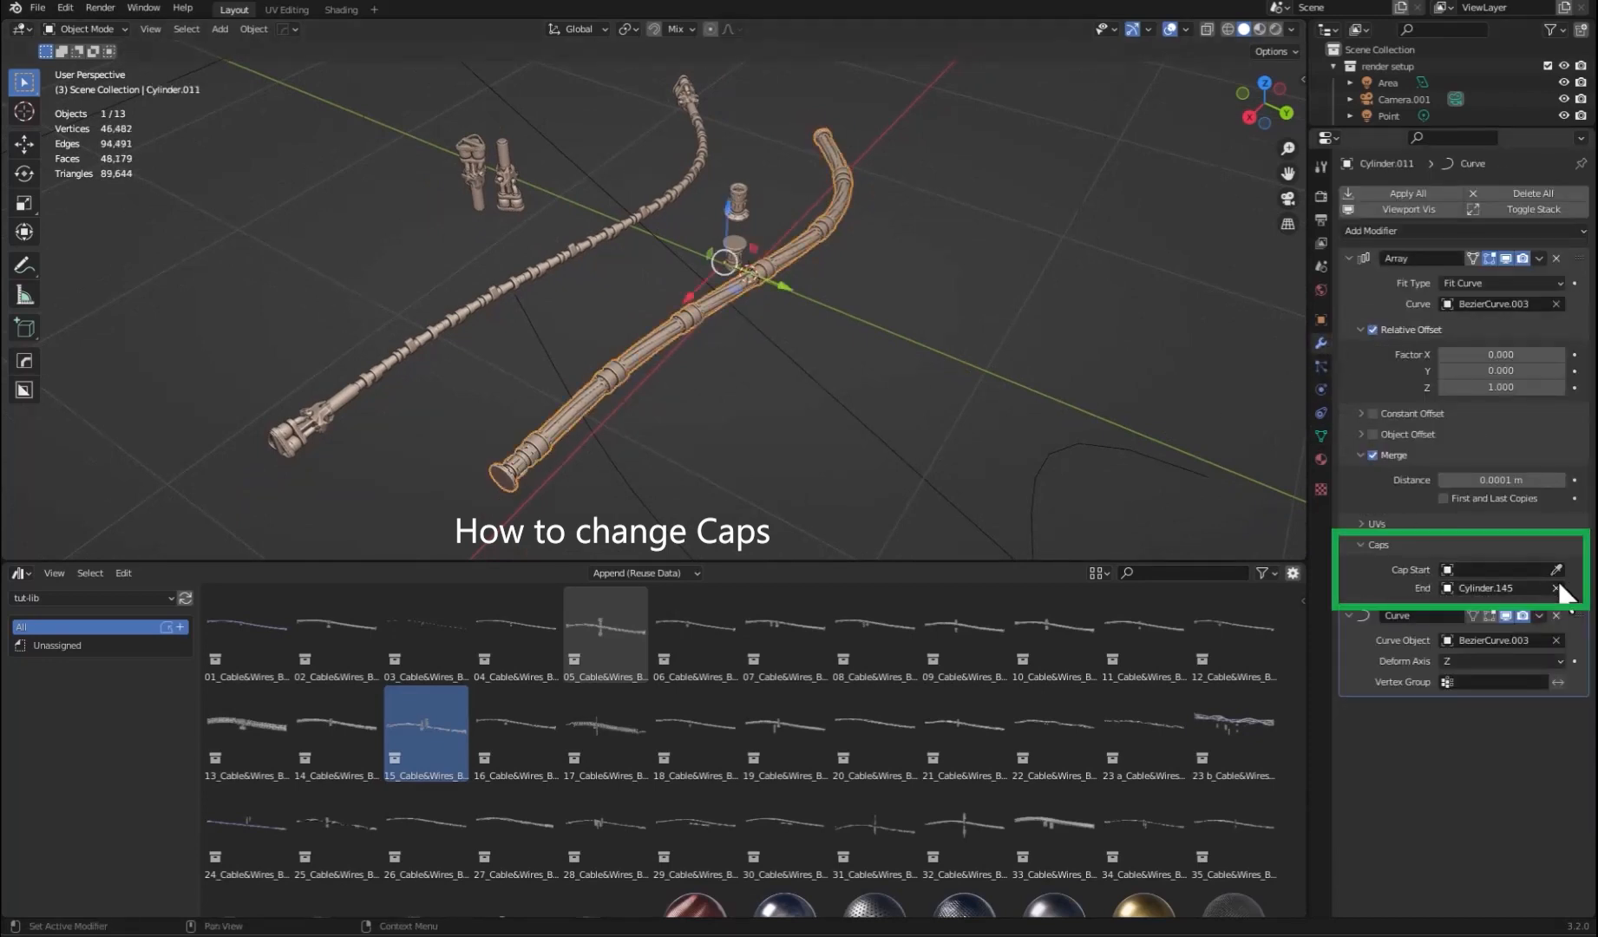
left_click(1556, 587)
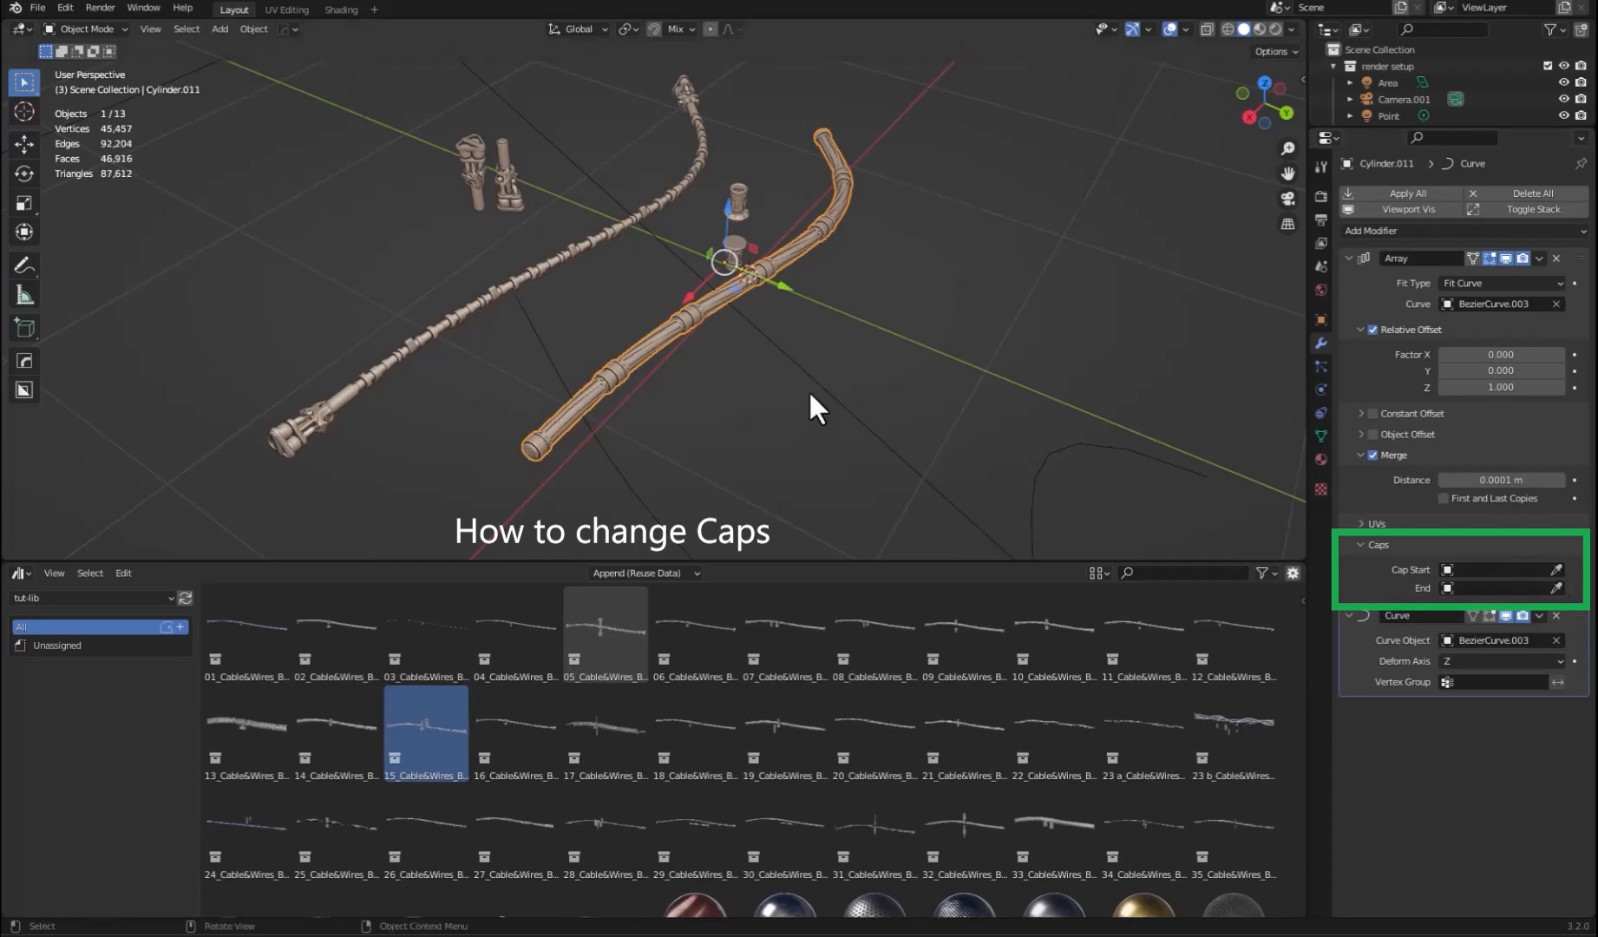
middle_click_drag(809, 389, 761, 340)
left_click(758, 382)
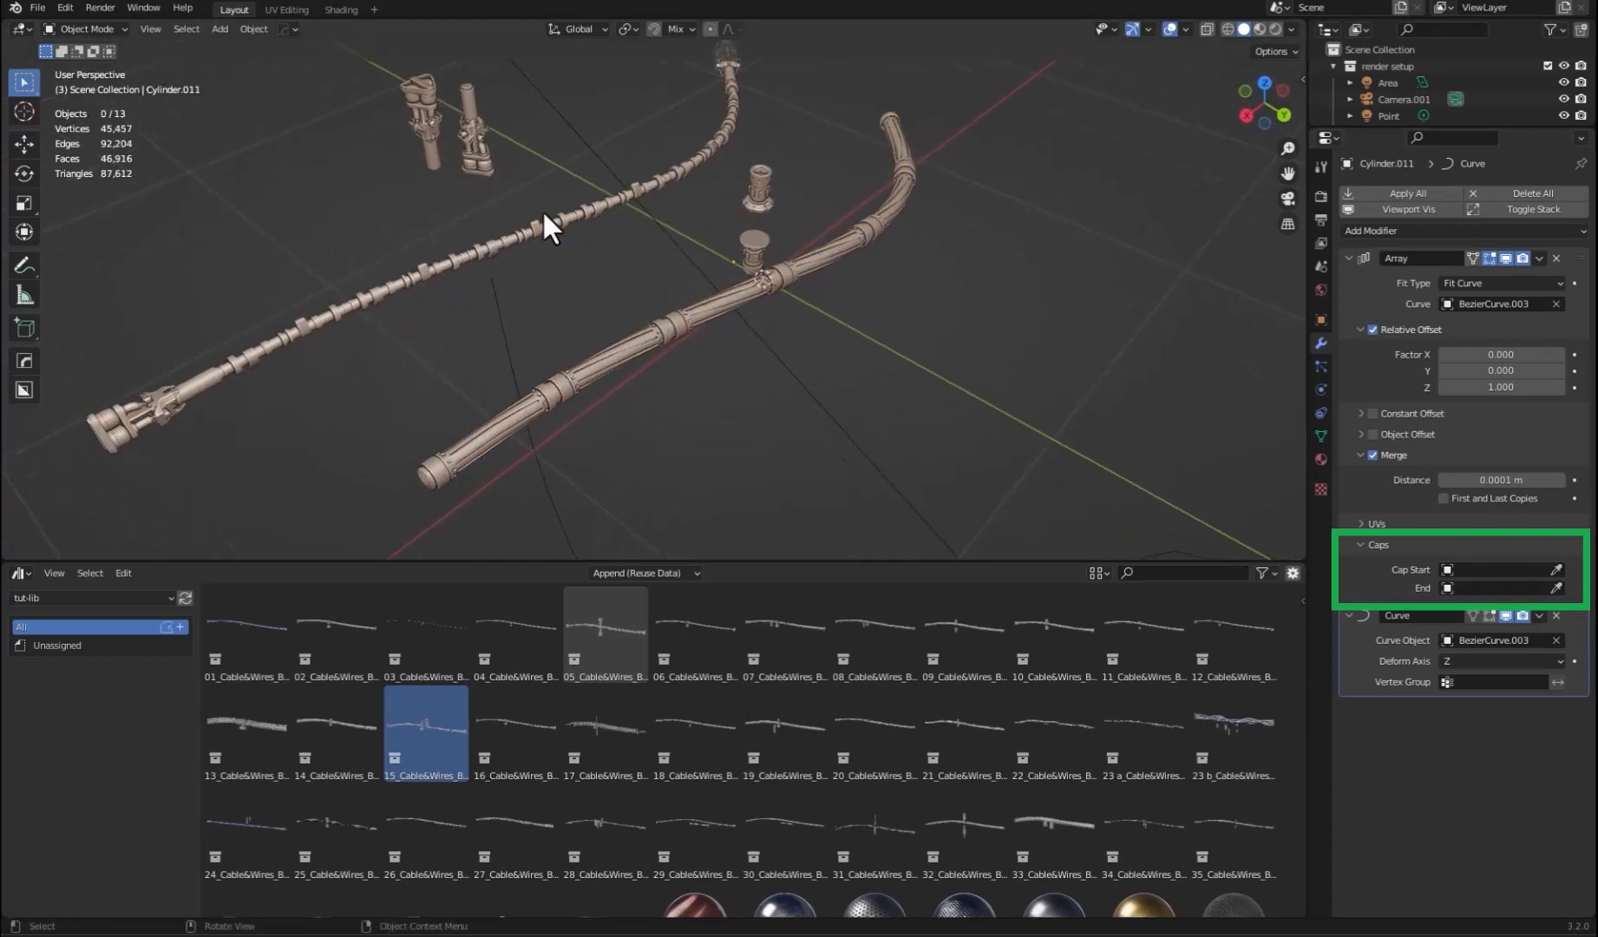
- Assign the thin cable's cap objects to the thick cable's array, BezierCurve.015 as start cap and BezierCurve.094 as end cap
left_click(1556, 569)
left_click(489, 145)
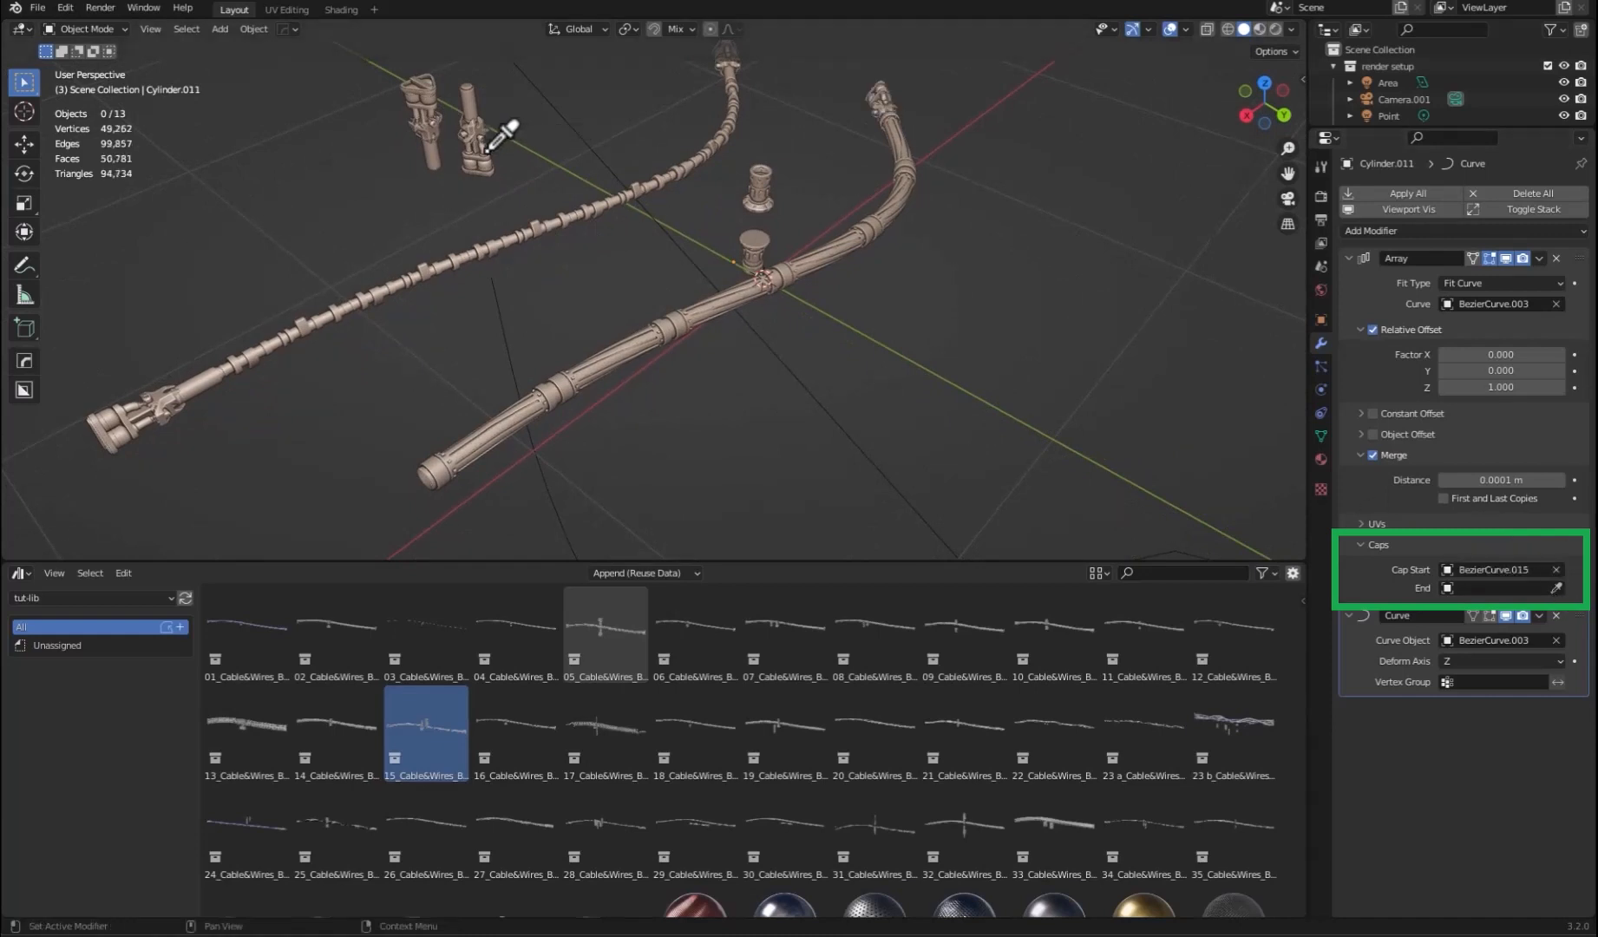
left_click(1557, 588)
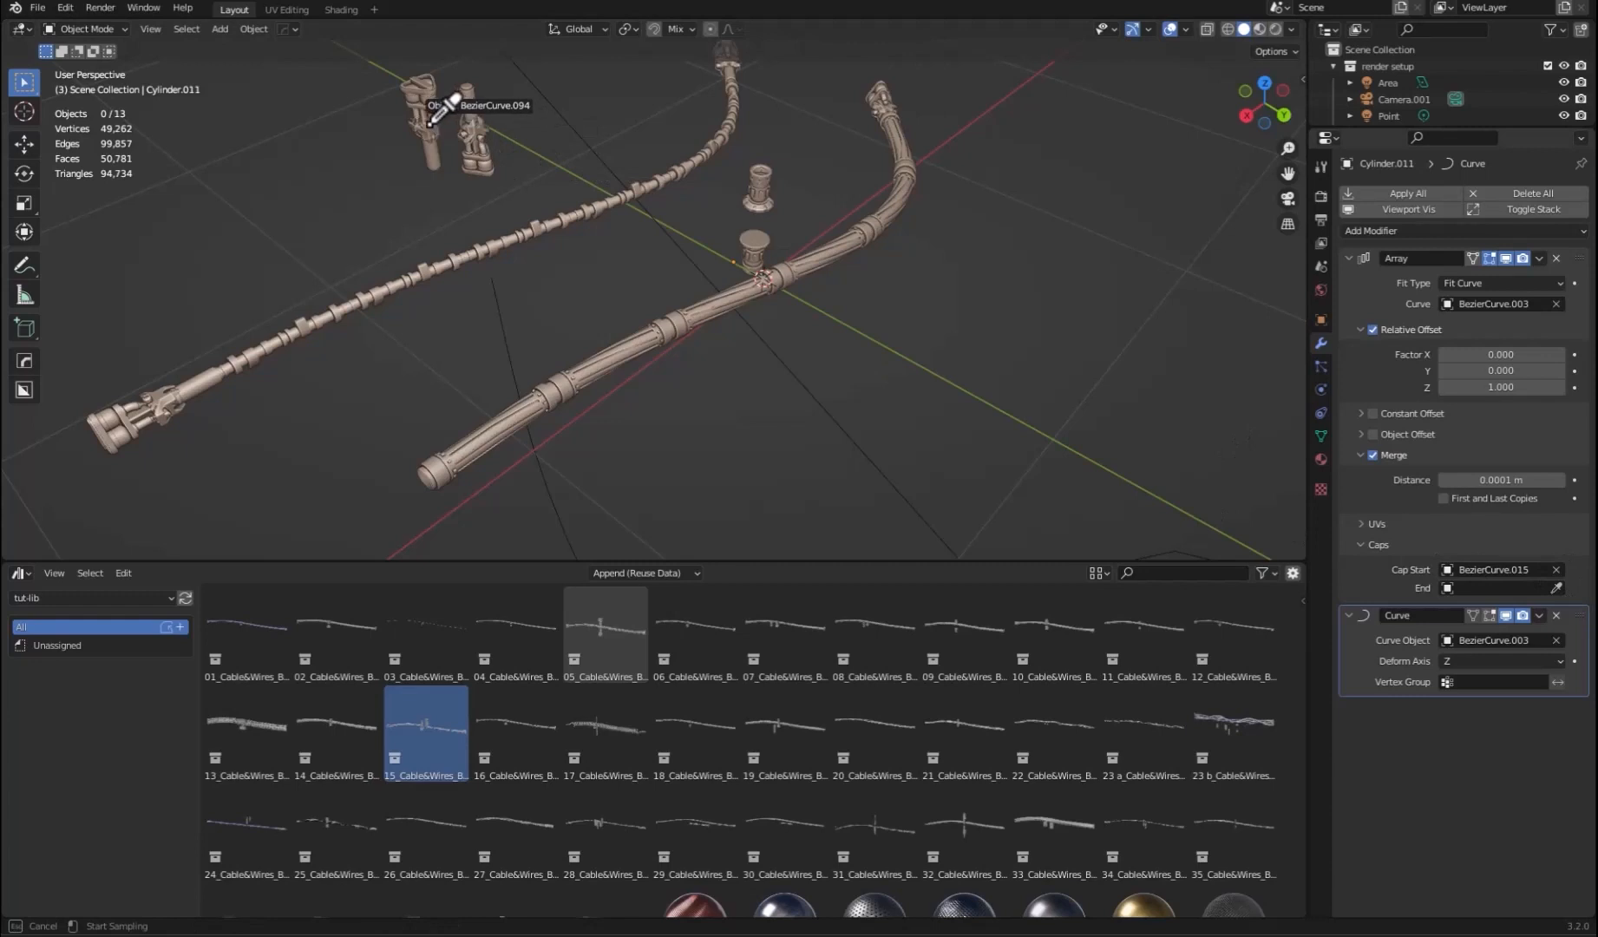
left_click(430, 122)
- Delete the thin cable with its guide curve and move its two cap objects about -0.07 m in X and 0.50 m in Y
middle_click_drag(730, 276, 662, 230)
left_click(597, 227)
key("Delete")
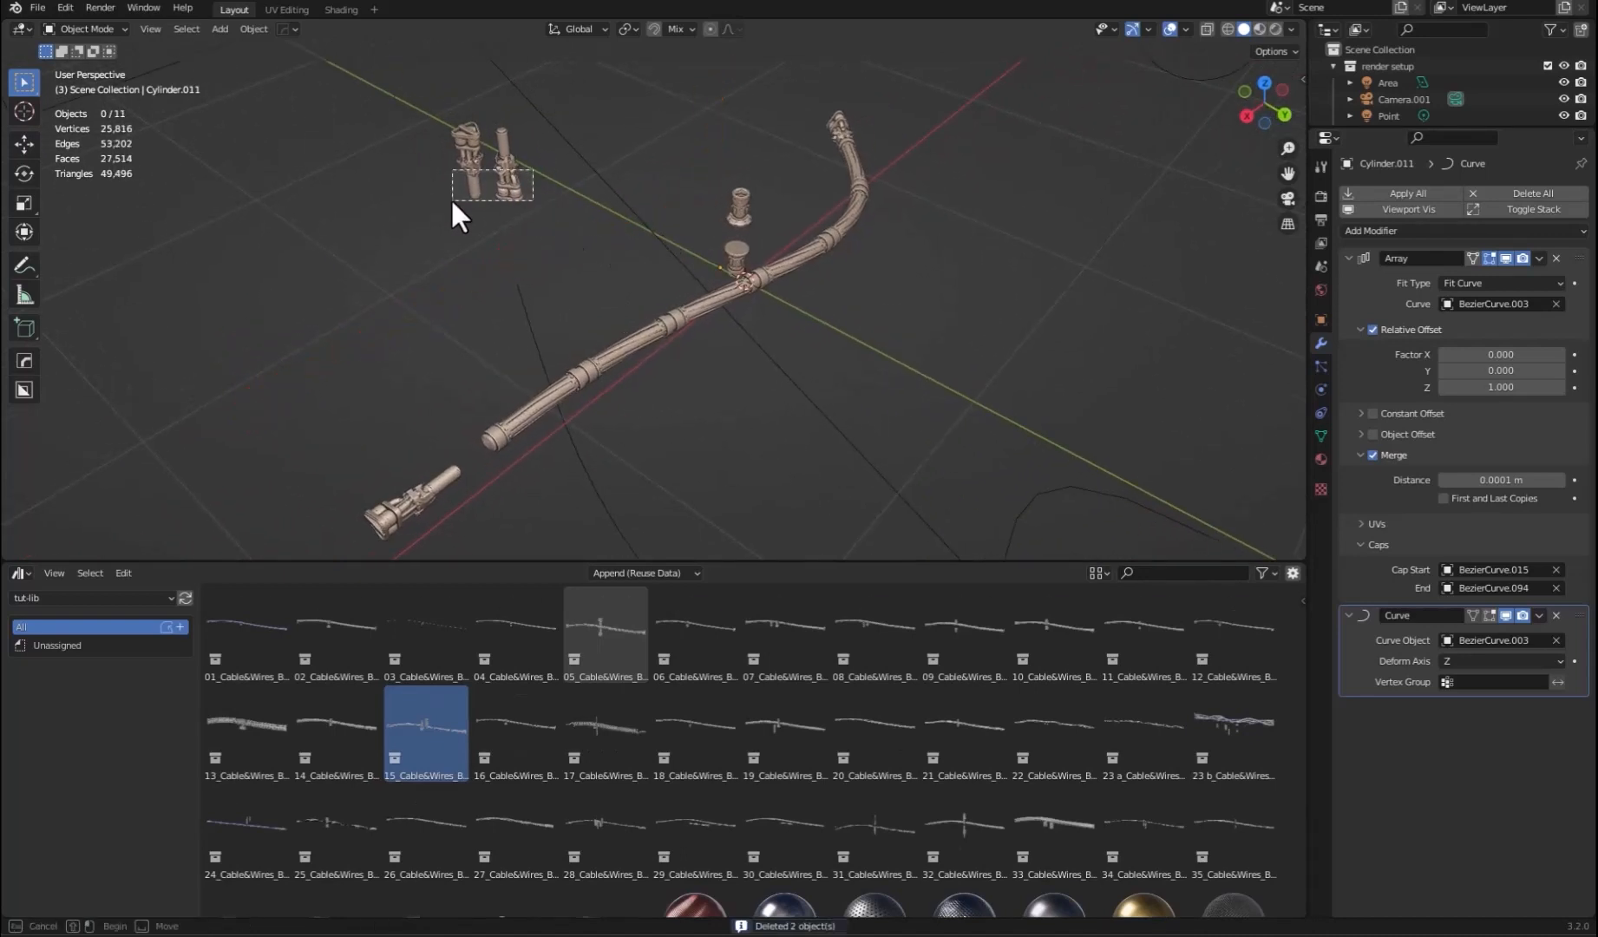
key("g")
left_click(604, 260)
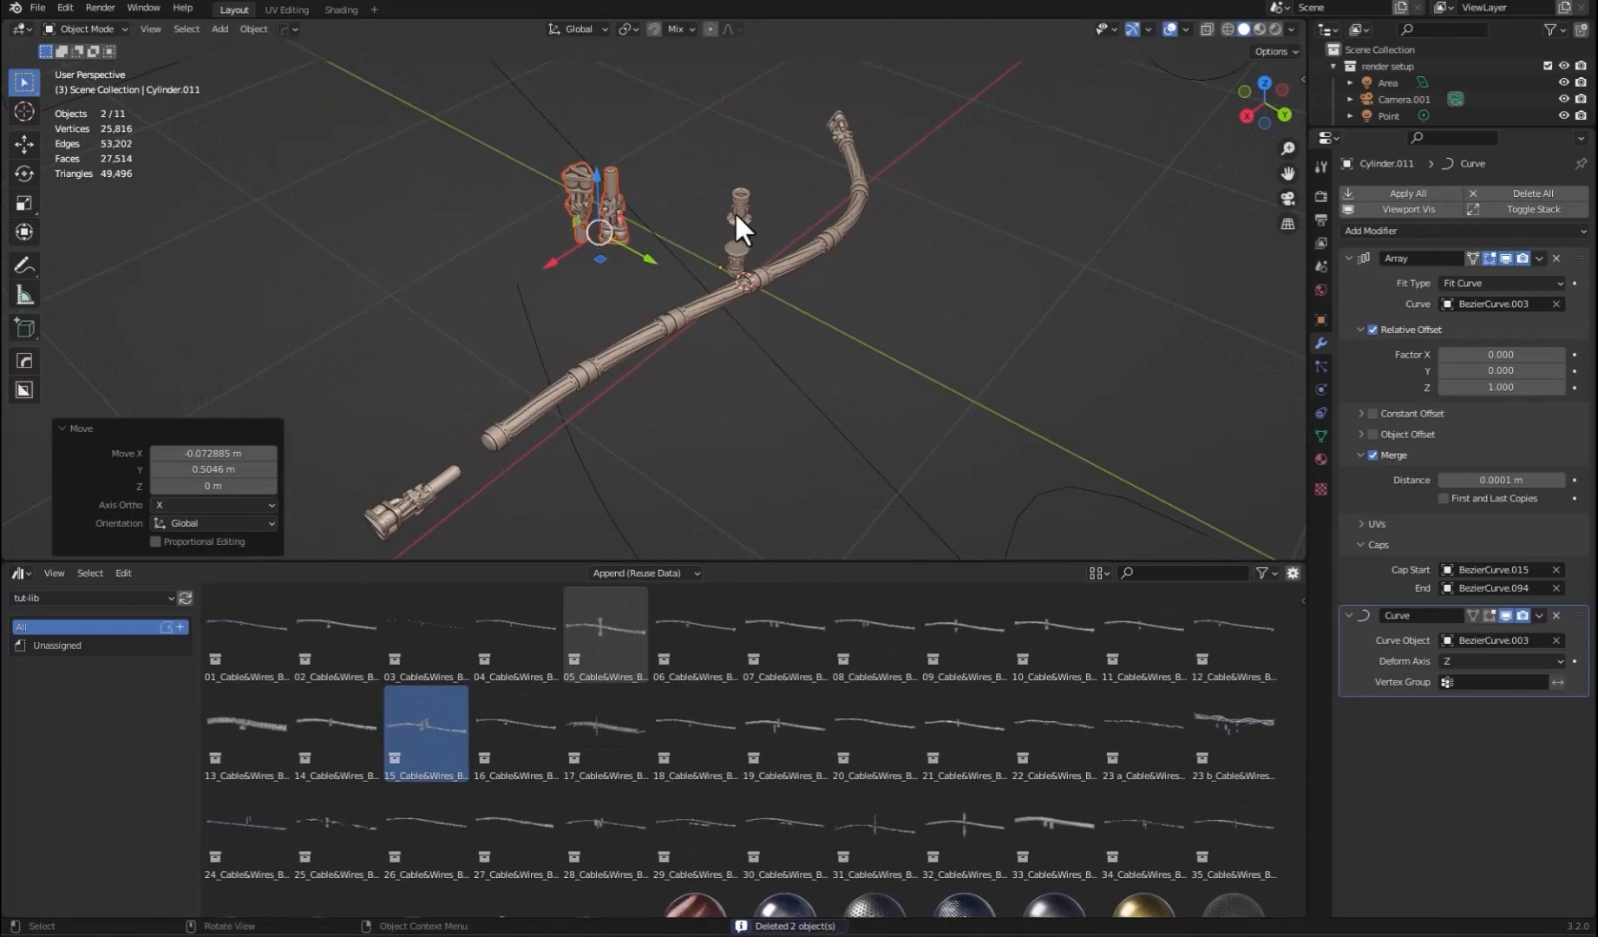
- Delete the two leftover original cap objects standing above the middle of the thick cable
left_click(734, 211)
key("Delete")
left_click(737, 246)
key("Delete")
middle_click_drag(737, 246, 658, 306)
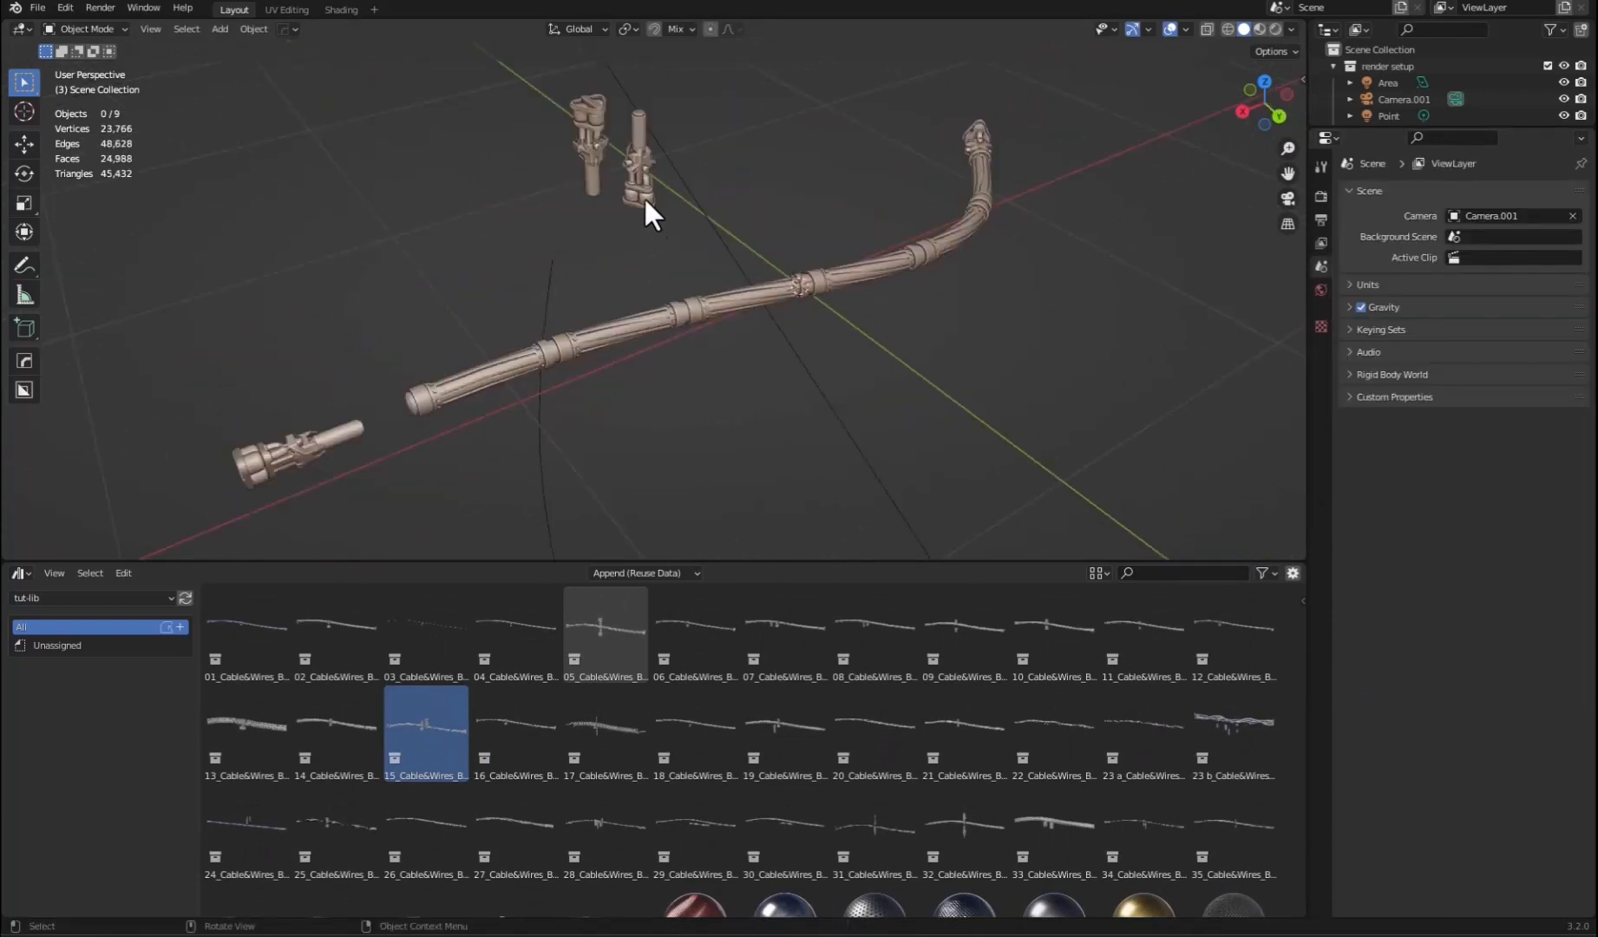
- Limit transforms to origins, raise the BezierCurve.015 cap's origin about 0.1 m along Z, and correct it about 0.013 m downward
left_click(642, 195)
middle_click_drag(644, 210, 676, 259)
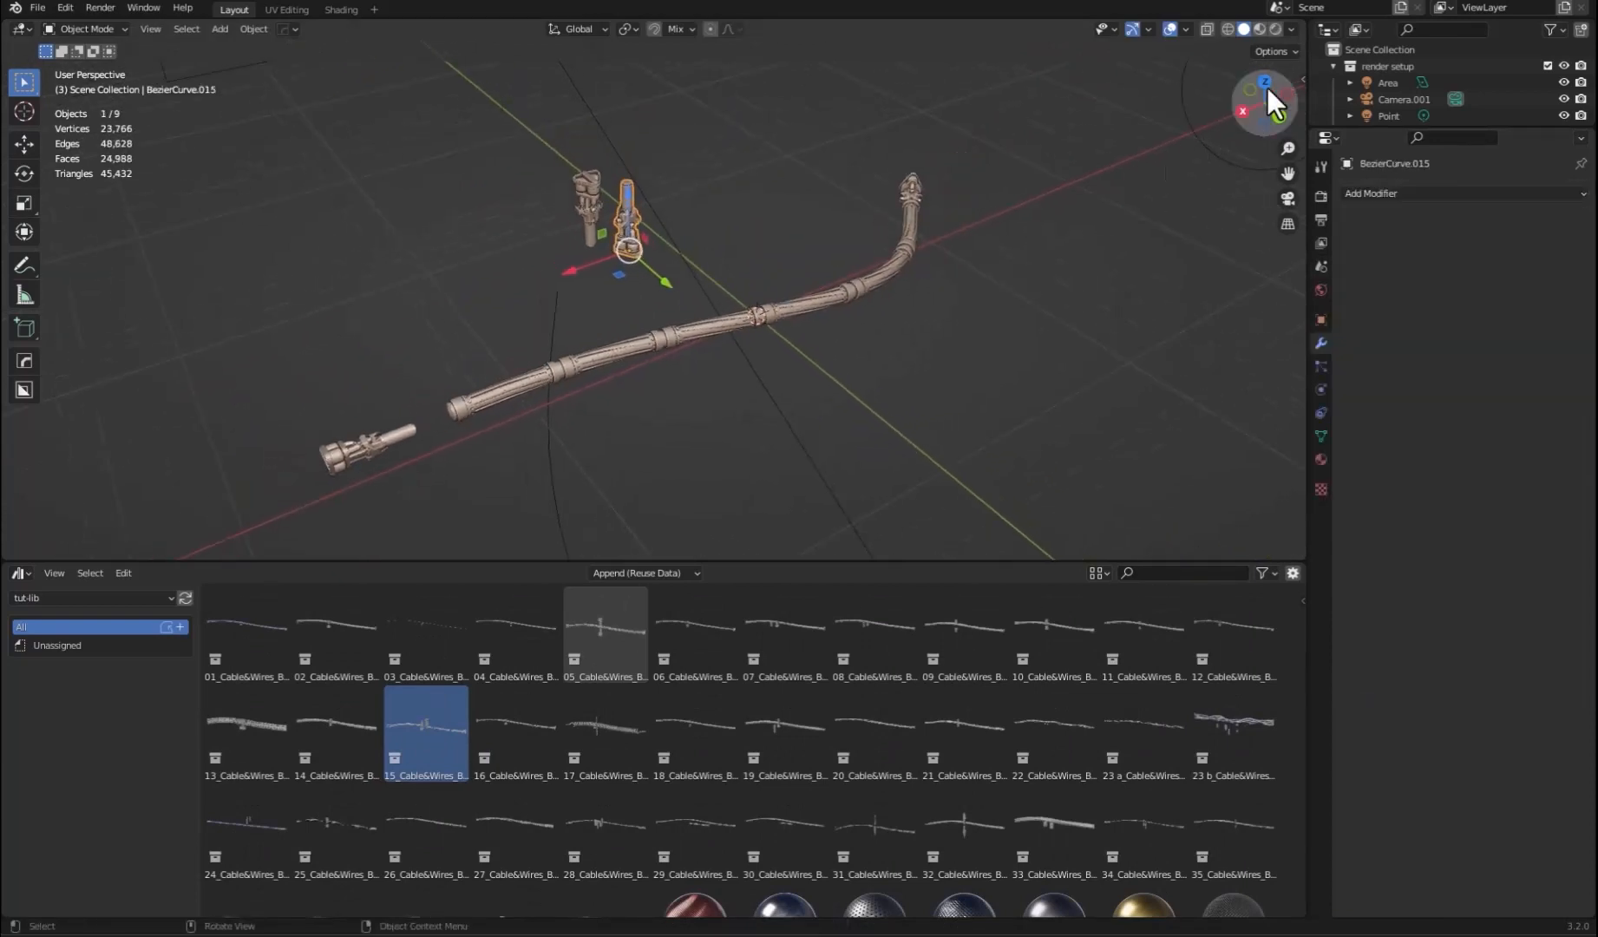
left_click(1285, 54)
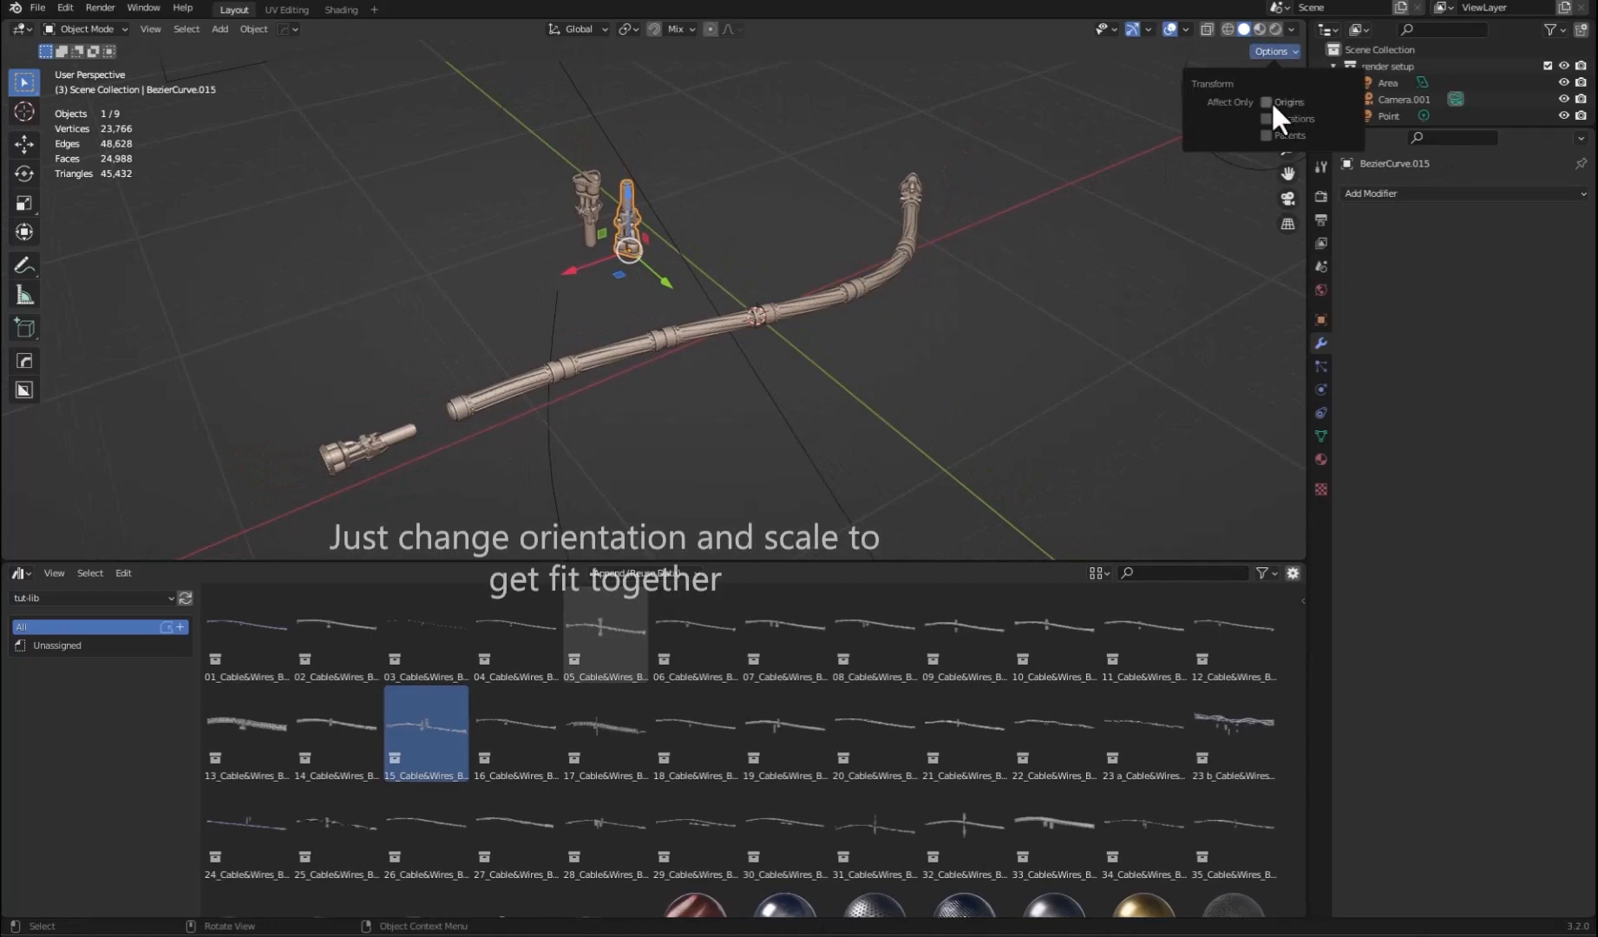
middle_click_drag(786, 260, 628, 248)
key("g")
left_click_drag(615, 192, 615, 167)
middle_click_drag(834, 236, 755, 371)
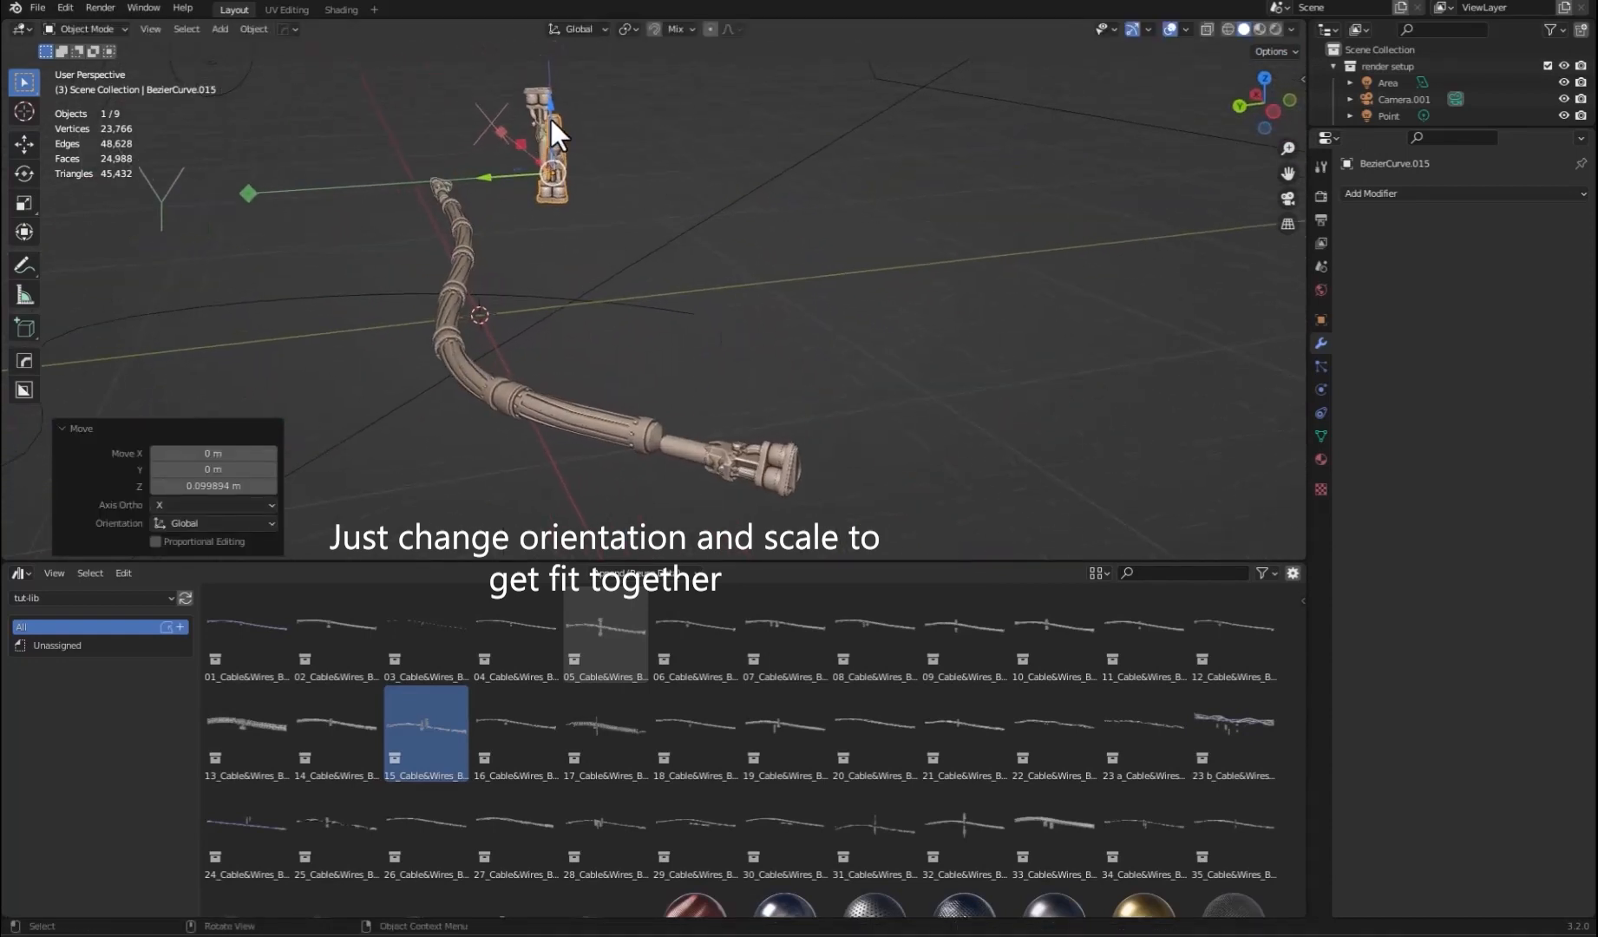
key("g")
key("z")
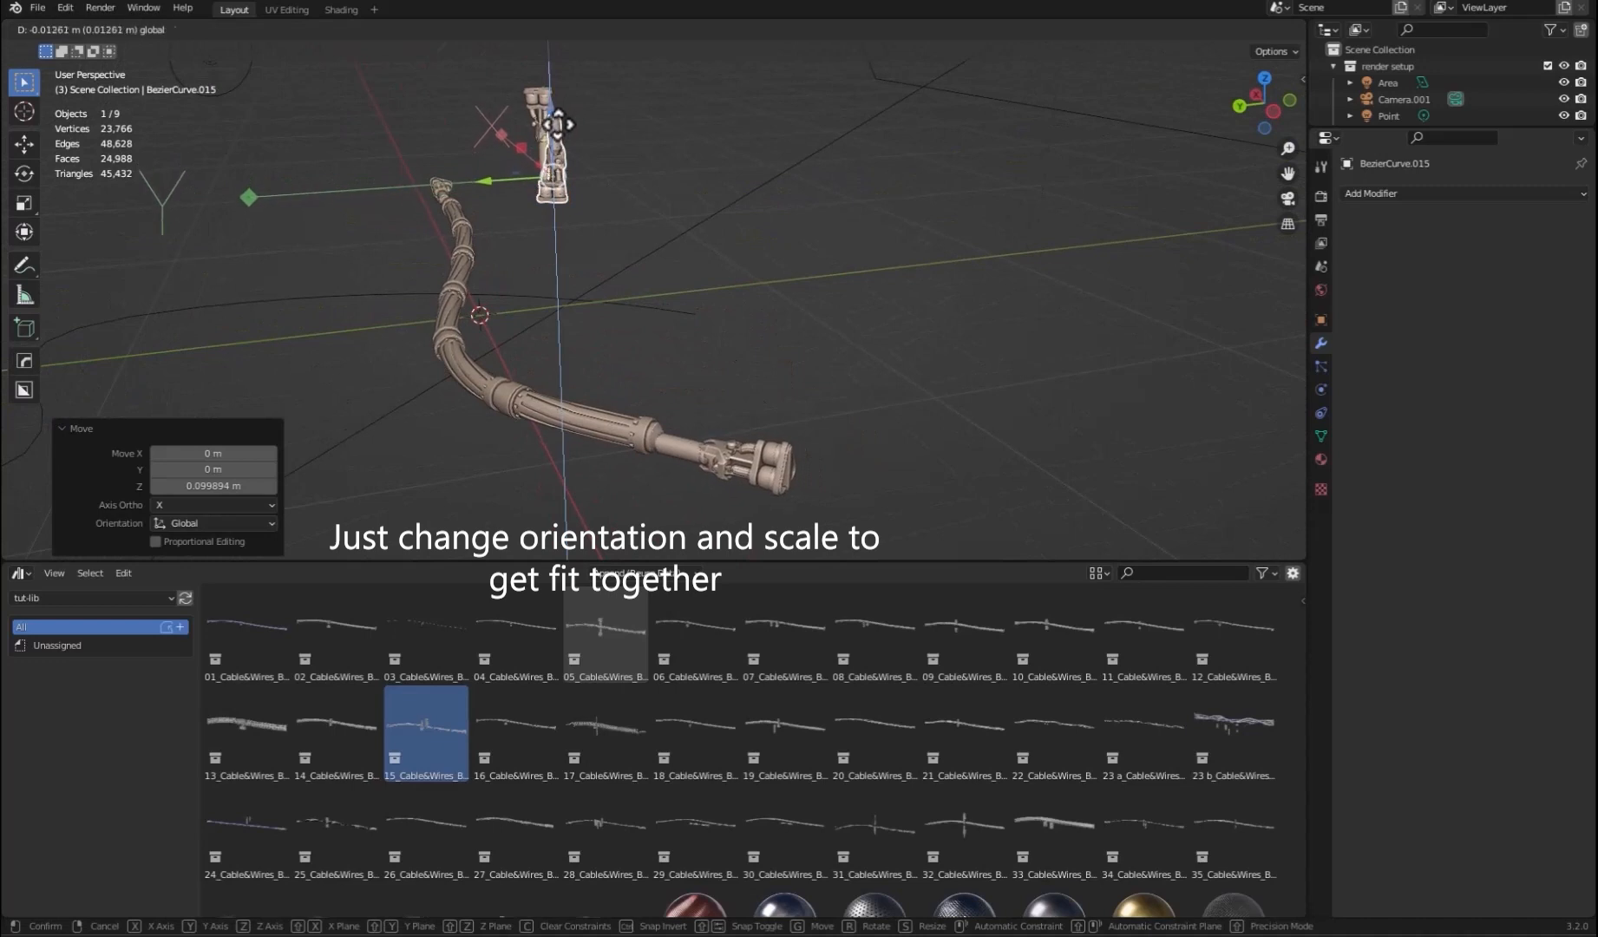
left_click(557, 127)
- Adjust the BezierCurve.094 cap's transform so it fits onto the thick cable's end, and apply the transform
middle_click_drag(557, 127, 754, 203)
left_click(509, 130)
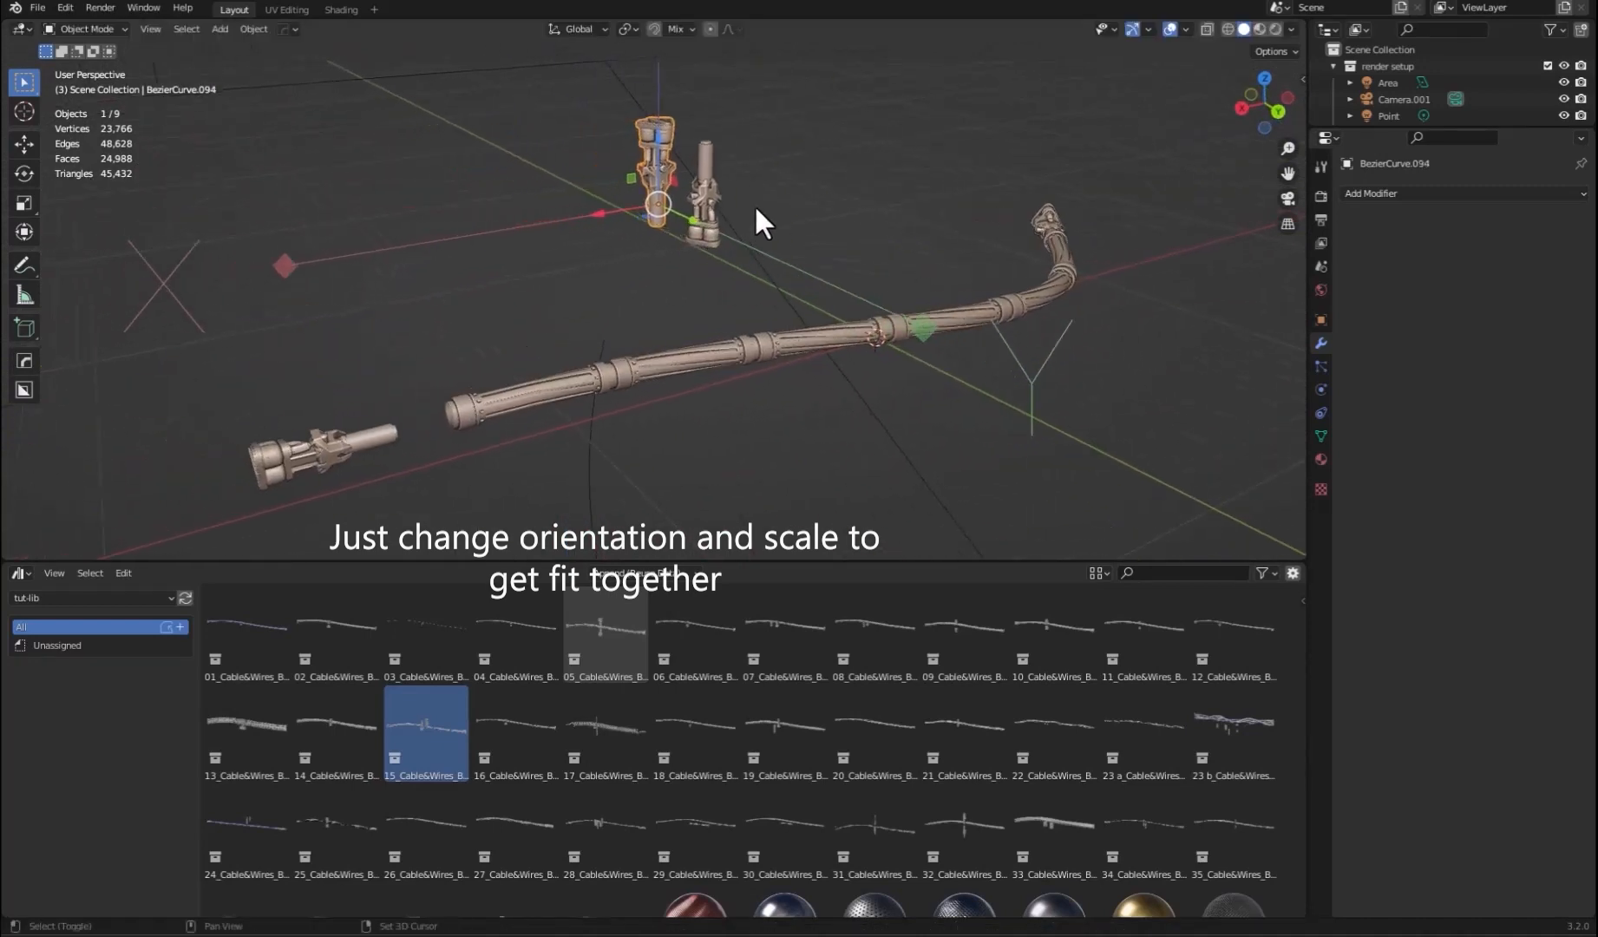
mouse_move(653, 164)
left_mouse_down()
mouse_move(700, 107)
mouse_move(670, 164)
left_mouse_up()
scroll(635, 167, "up", 4)
key("ctrl+a")
left_click(837, 239)
left_click(655, 156)
middle_click_drag(671, 168, 785, 314)
left_click_drag(785, 314, 802, 319)
middle_click_drag(803, 319, 787, 357)
left_click_drag(787, 357, 777, 334)
middle_click_drag(776, 334, 651, 263)
left_click(651, 263)
- Enlarge the object list and hide the two cap objects, BezierCurve.015 and BezierCurve.094
left_click_drag(1453, 127, 1453, 318)
left_click_drag(1564, 249, 1564, 265)
left_click(1275, 29)
mouse_move(831, 367)
middle_mouse_down()
mouse_move(694, 301)
mouse_move(721, 301)
mouse_move(704, 328)
middle_mouse_up()
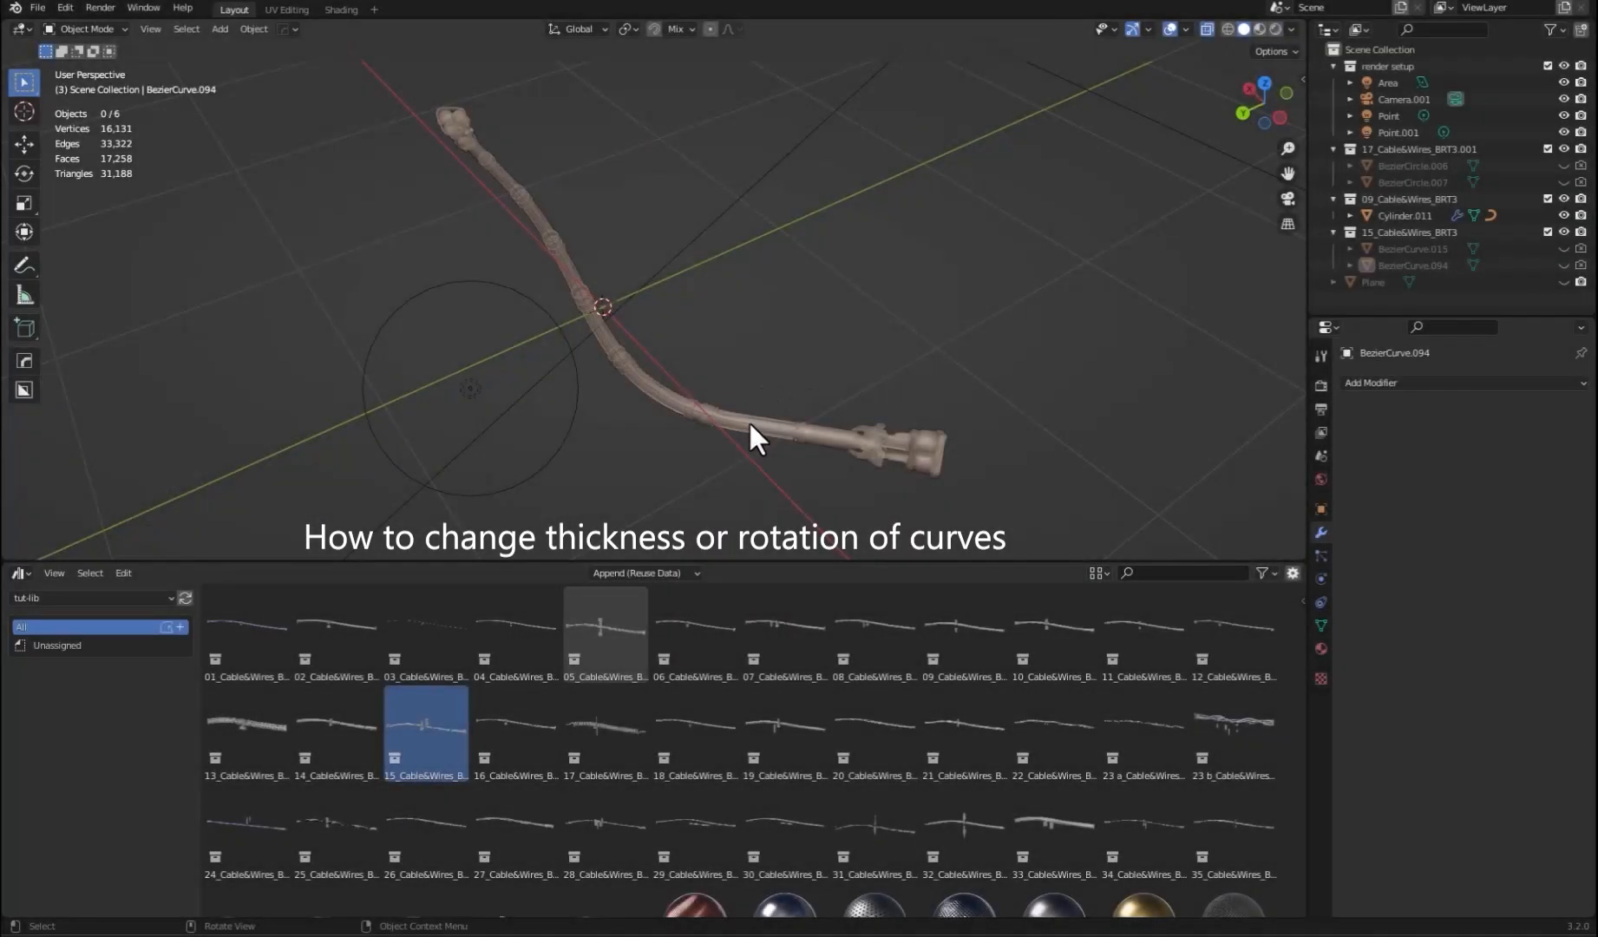
- Edit the guide curve BezierCurve.003 and tilt its control point near the large end cap by 676°
left_click(745, 420)
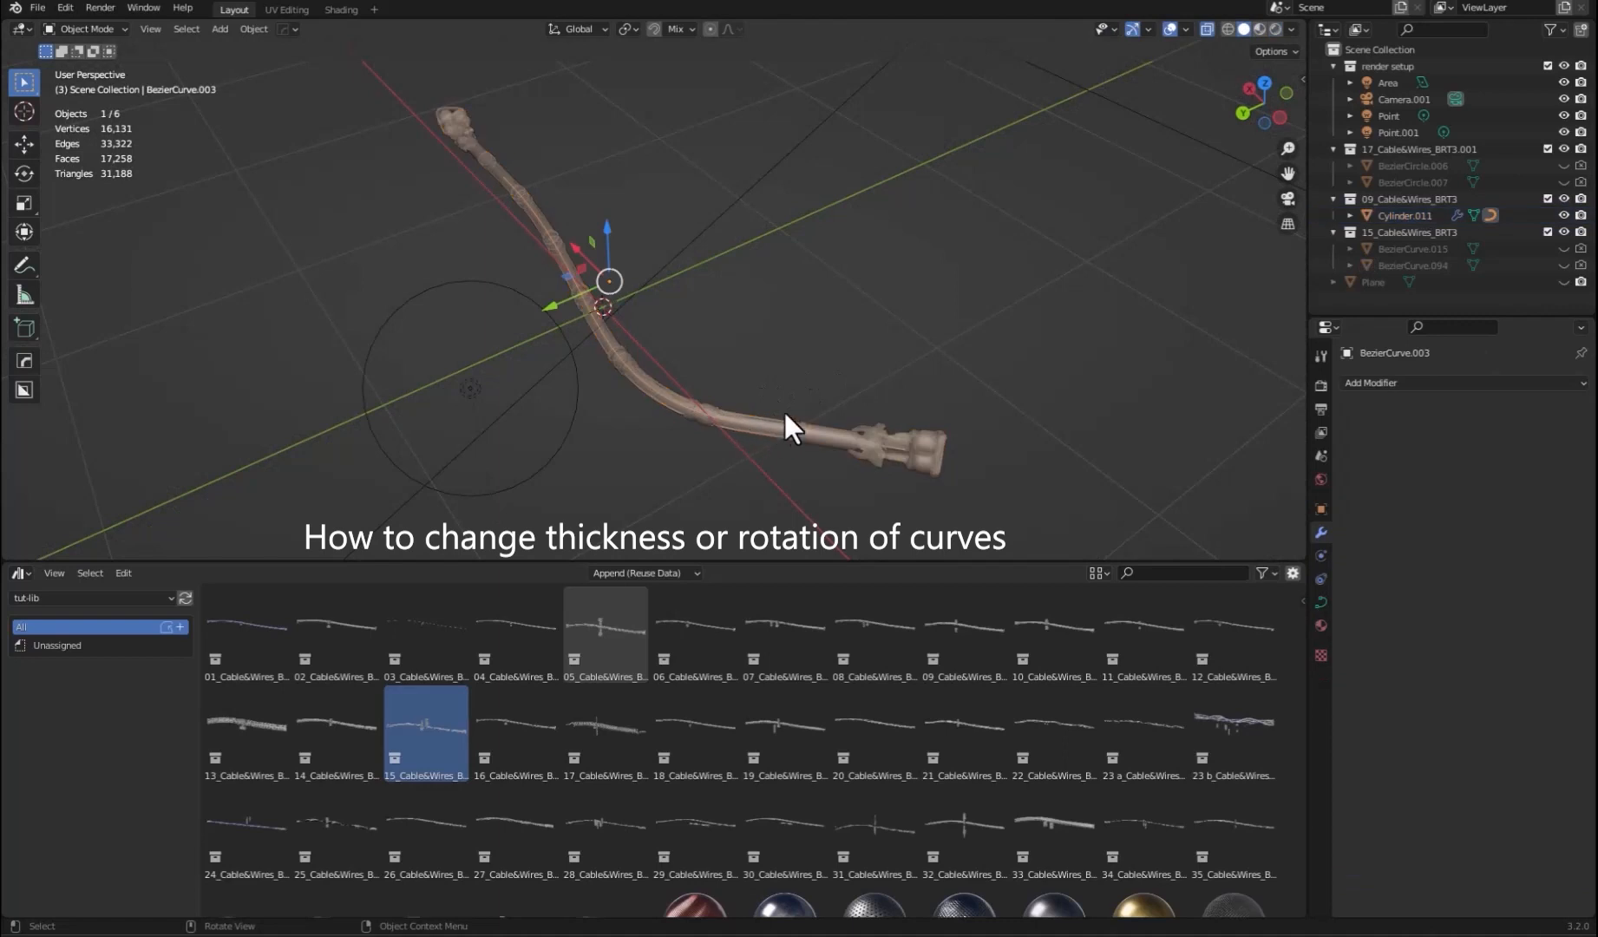
key("Tab")
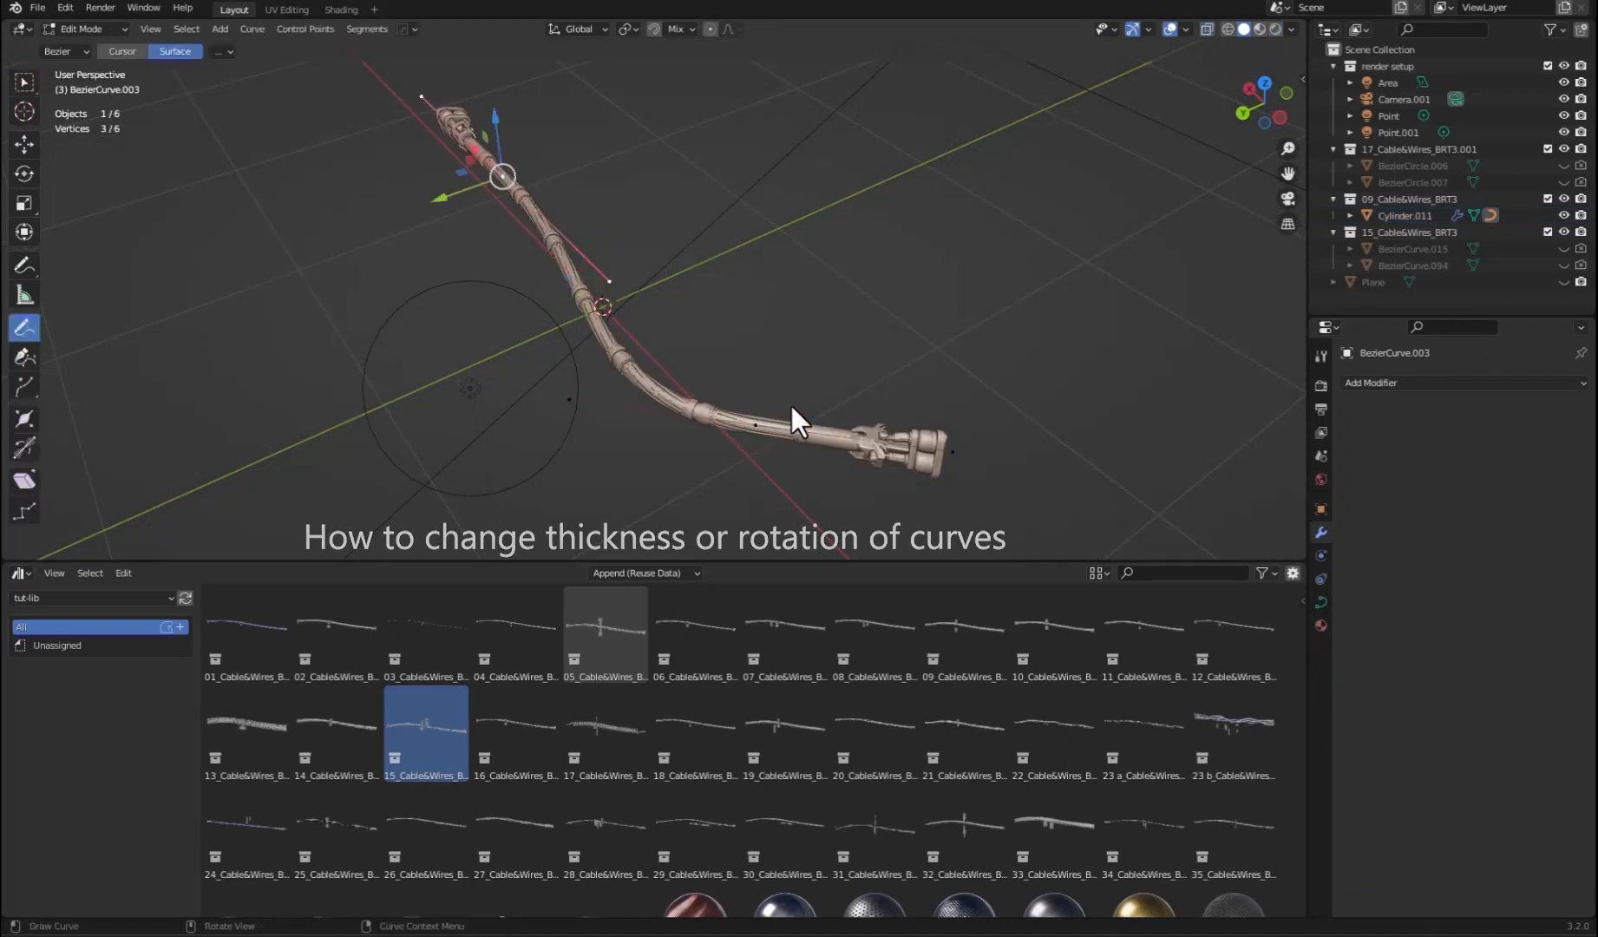
left_click(756, 425)
middle_click_drag(756, 425, 881, 407)
key("ctrl+t")
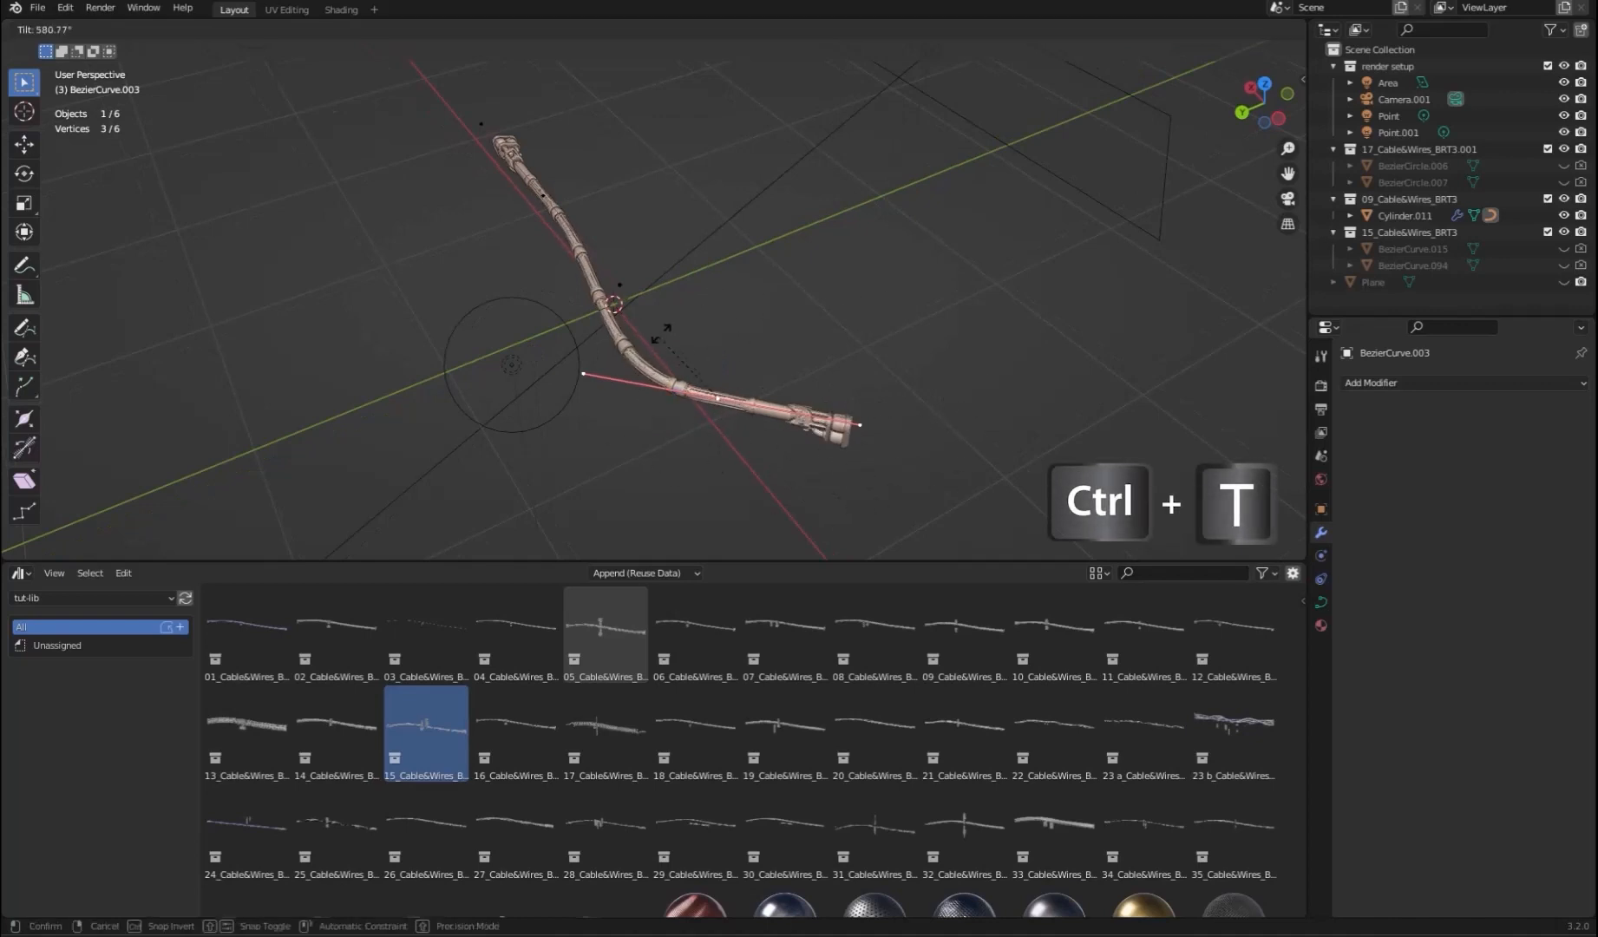
left_click(796, 334)
- Change the cable thickness at the tilted control point with Shrink/Fatten
key("alt+s")
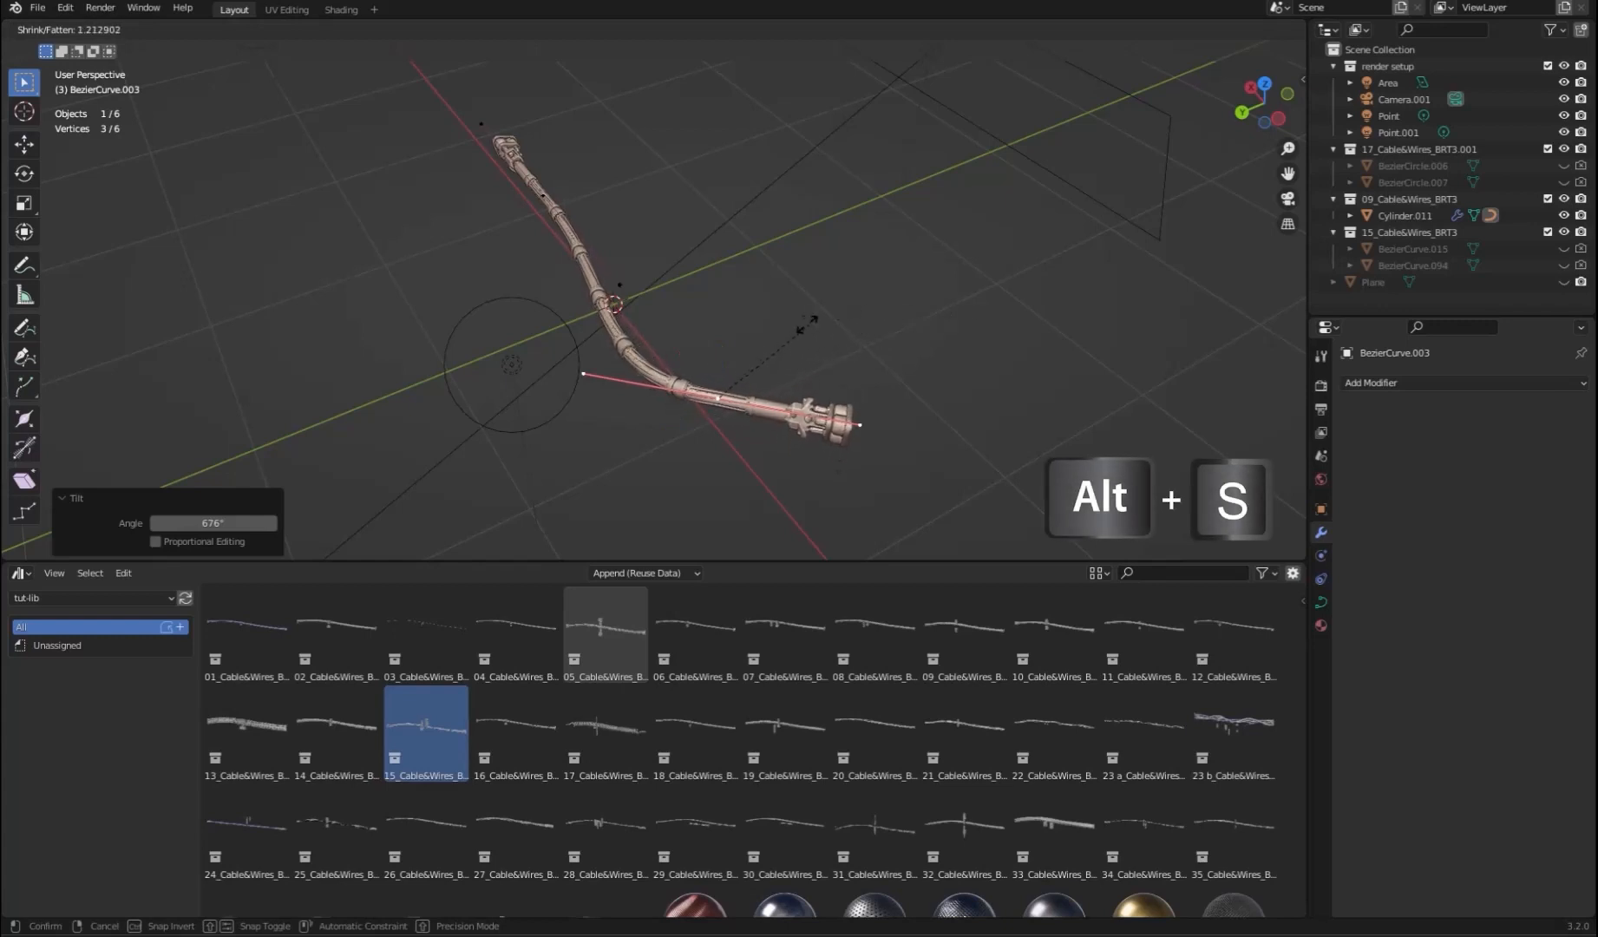
left_click(739, 328)
middle_click_drag(738, 328, 738, 327)
- Subdivide the whole guide curve with one cut
key("a")
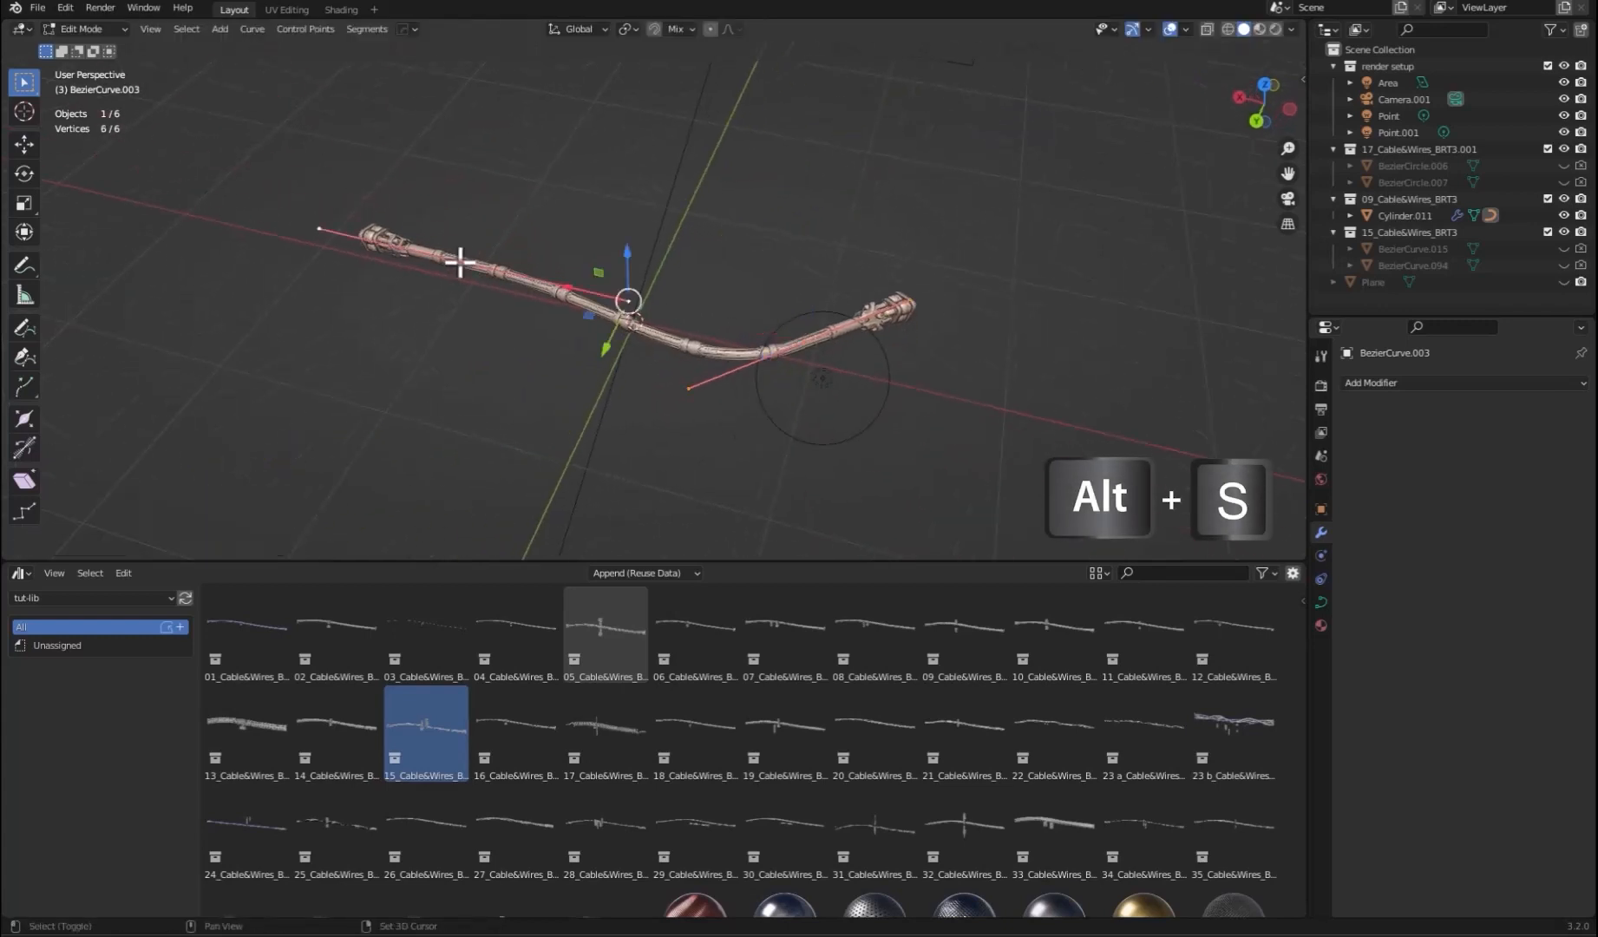
right_click(569, 386)
left_click(552, 415)
scroll(628, 397, "up", 1)
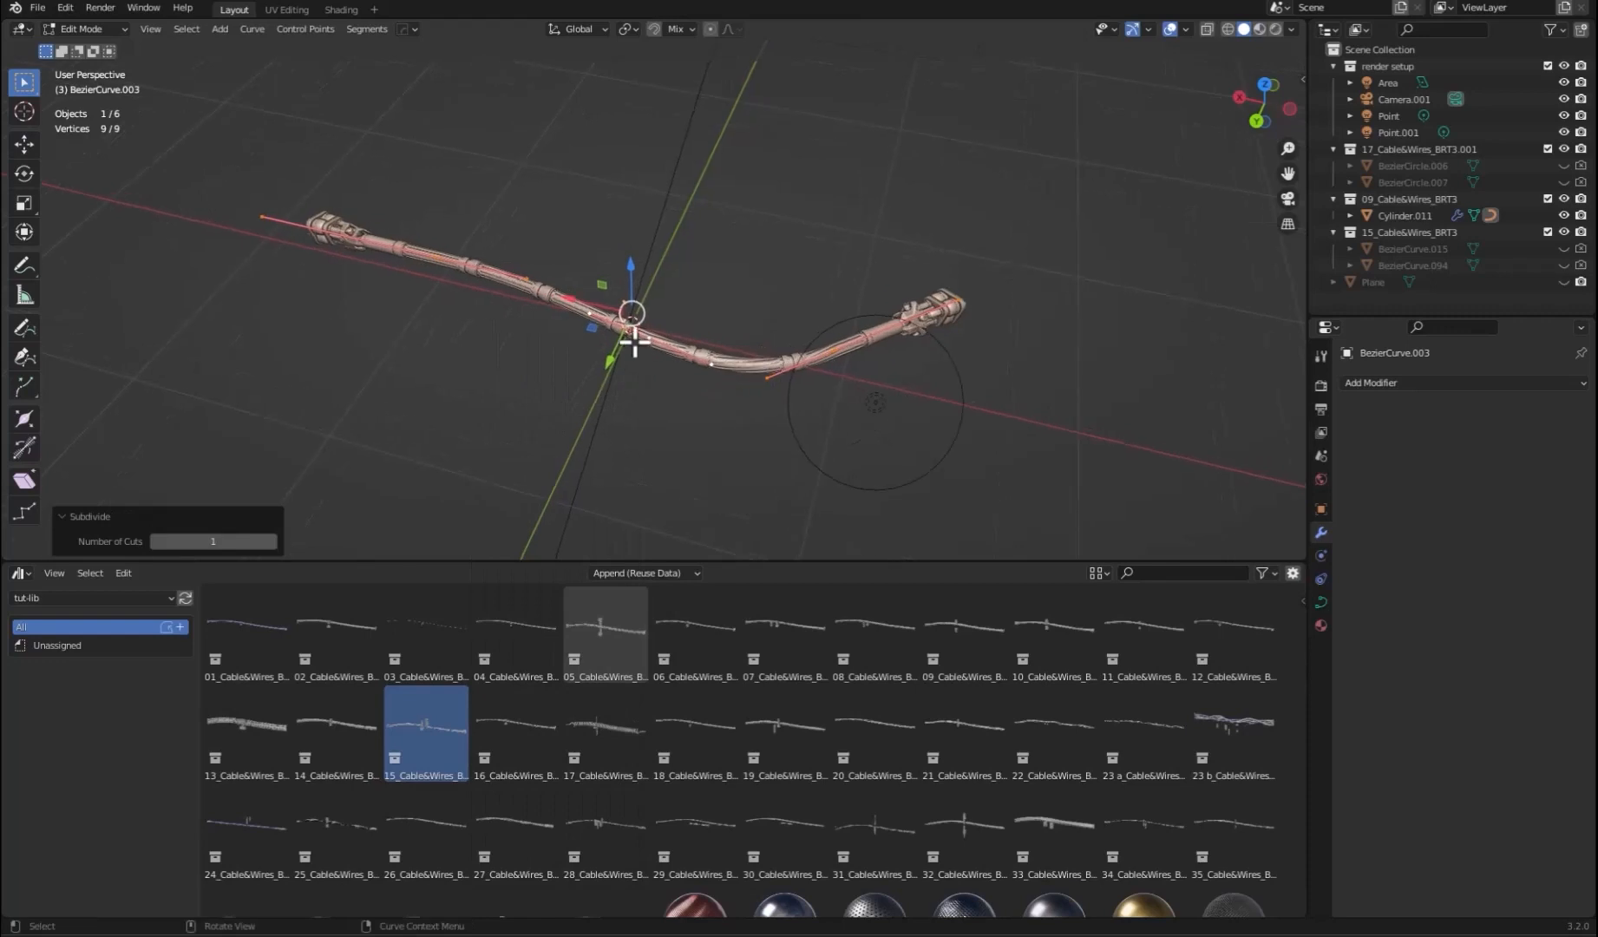
- Move the guide curve's new middle control point upward and change the cable thickness there with Shrink/Fatten
left_click(648, 338)
middle_click_drag(678, 353, 680, 334)
key("g")
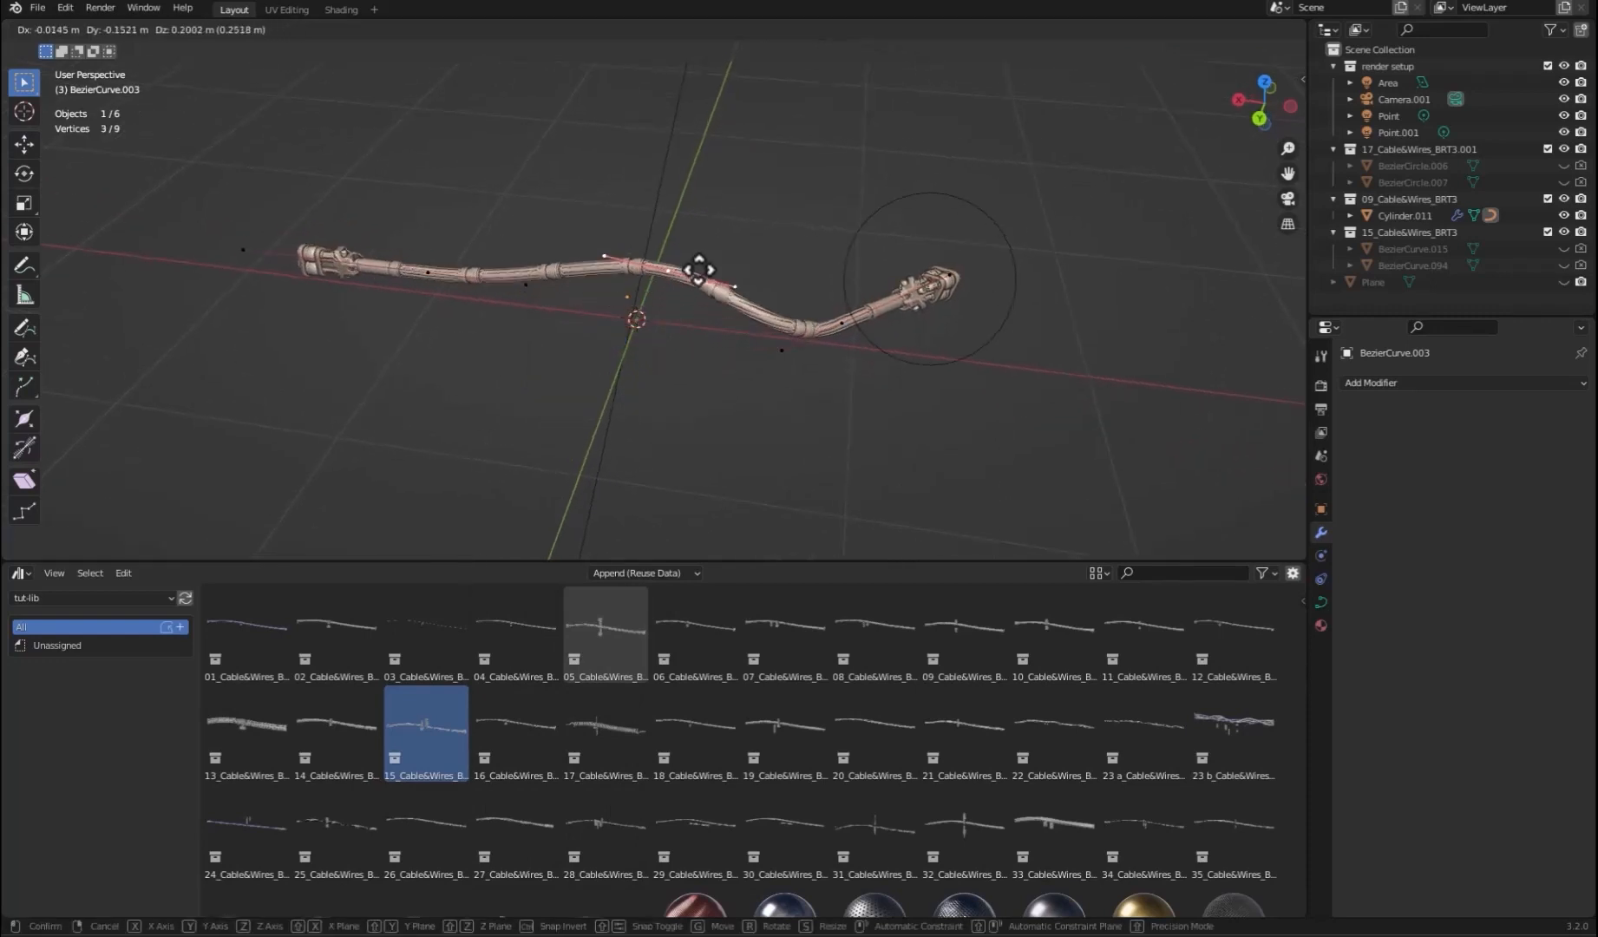
left_click(689, 244)
key("alt+s")
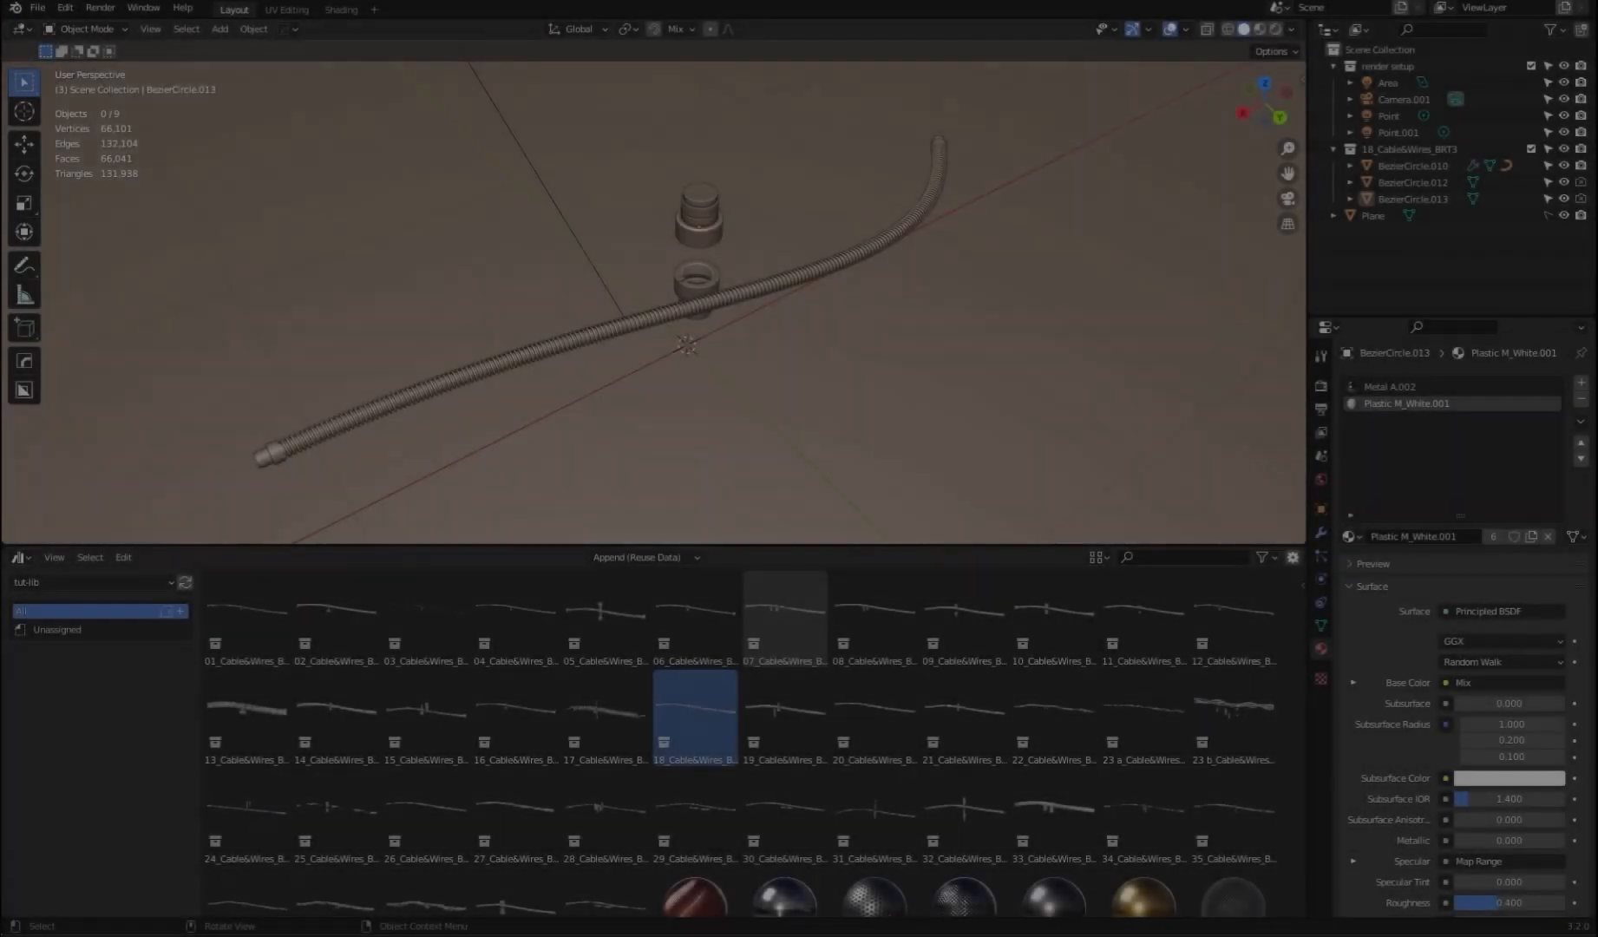
- Clear the parent of the corrugated cable's guide curve, BezierCurve.021, while keeping its transformation
scroll(698, 348, "up", 4)
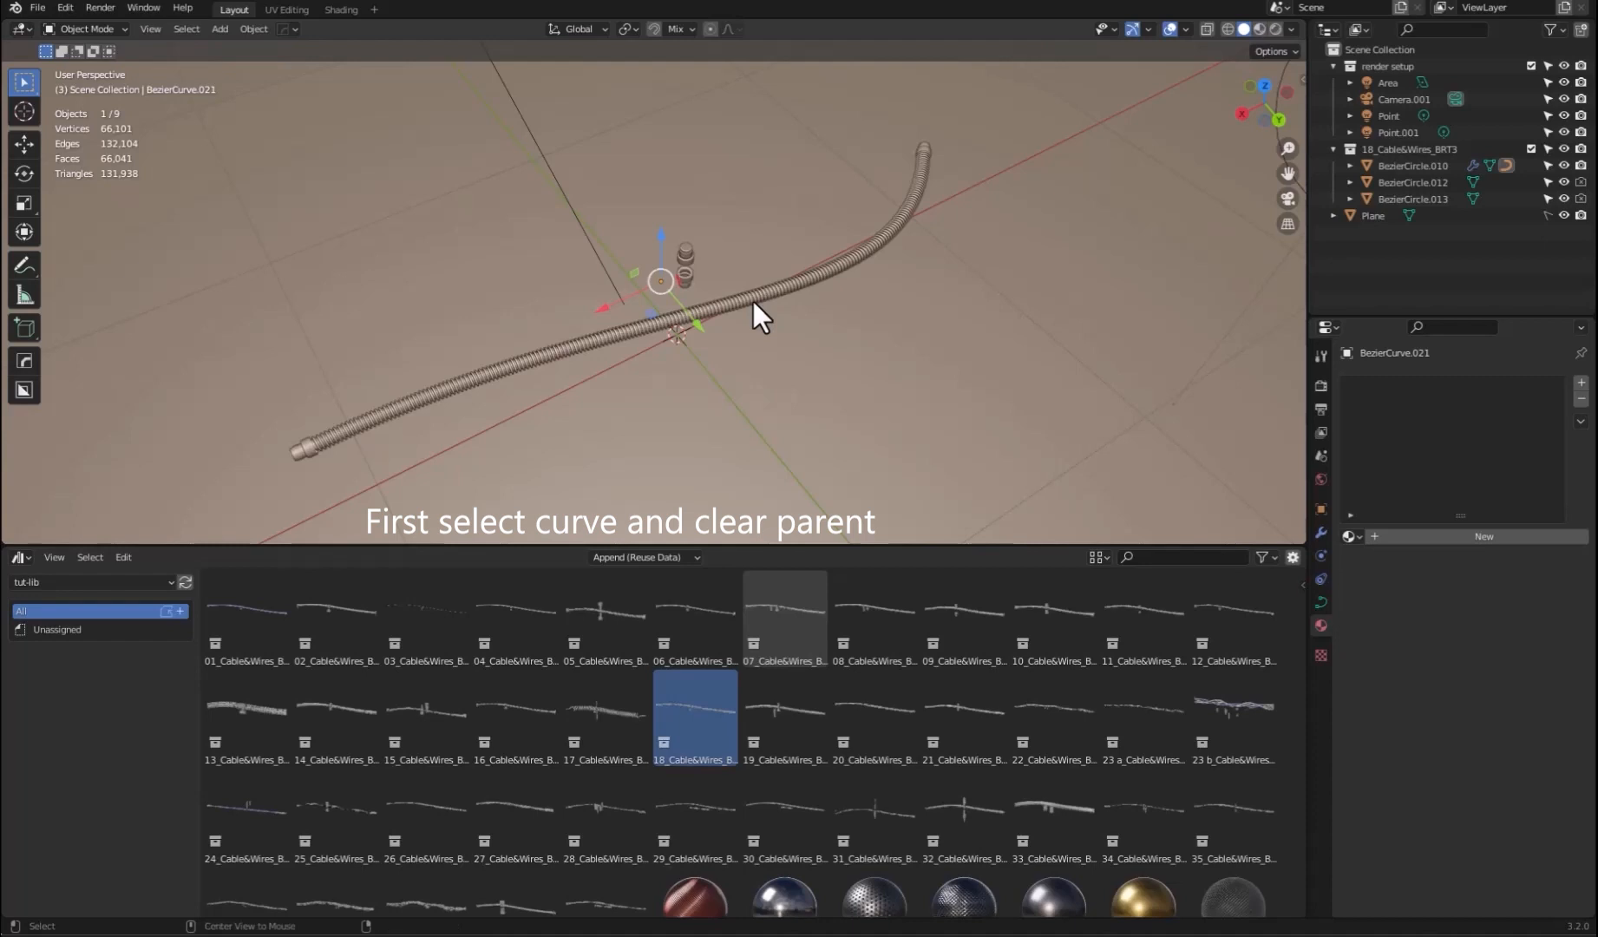
key("alt+p")
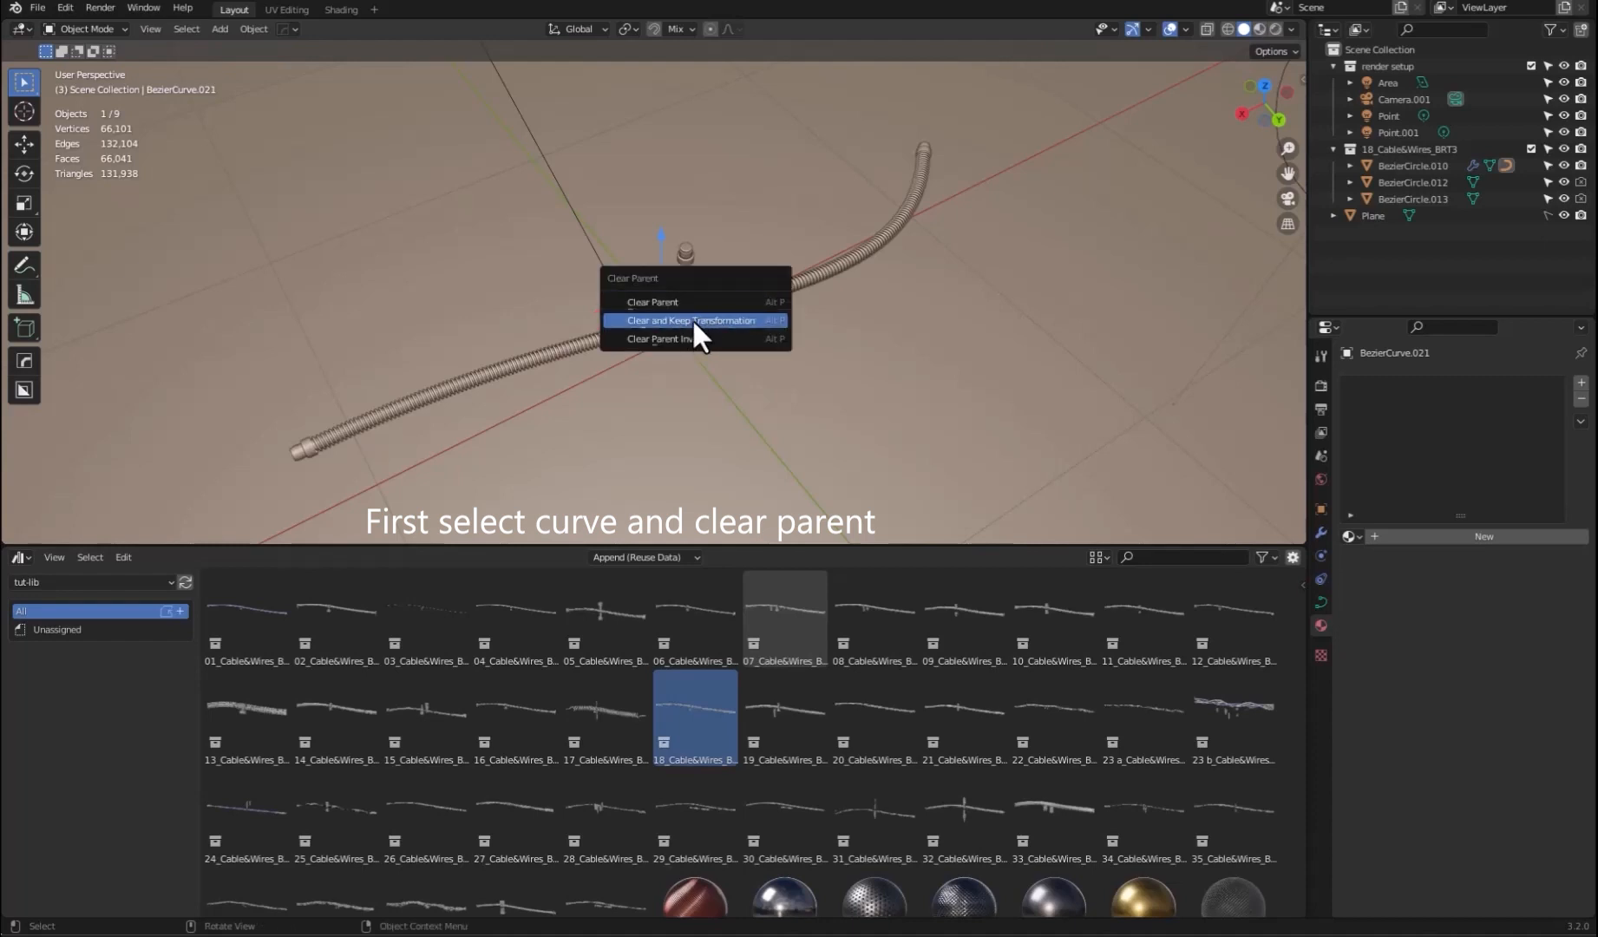
left_click(691, 317)
left_click(756, 309)
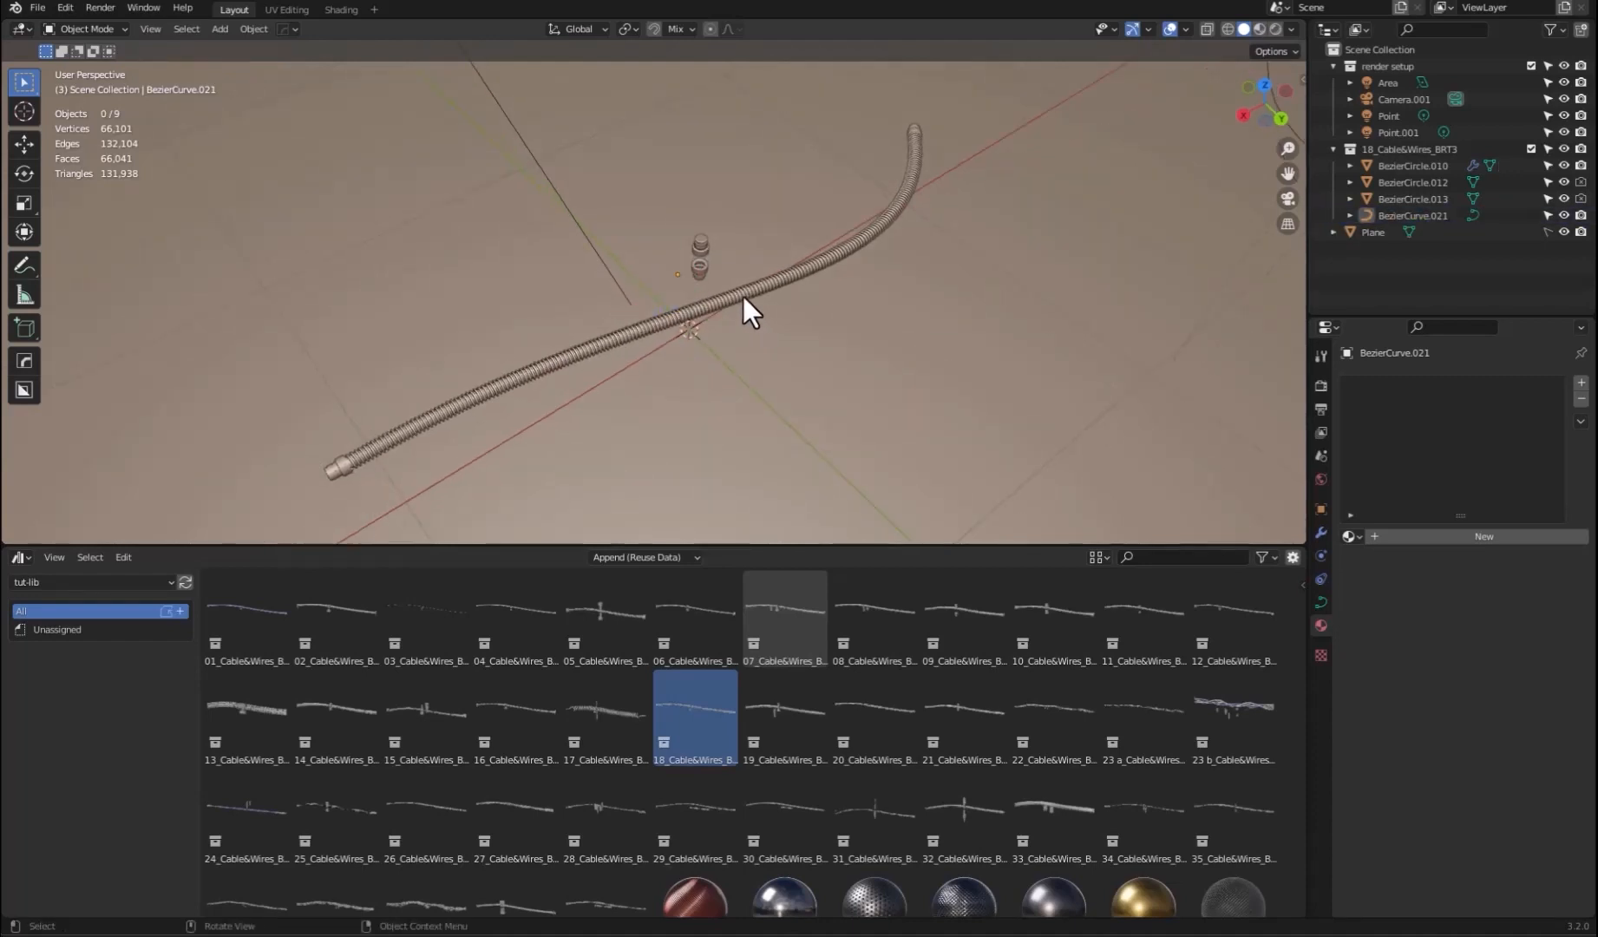
- Scale the corrugated cable and its two cap objects together by 1.678, leaving out the guide curve
left_click(742, 296)
left_click(701, 243, "shift")
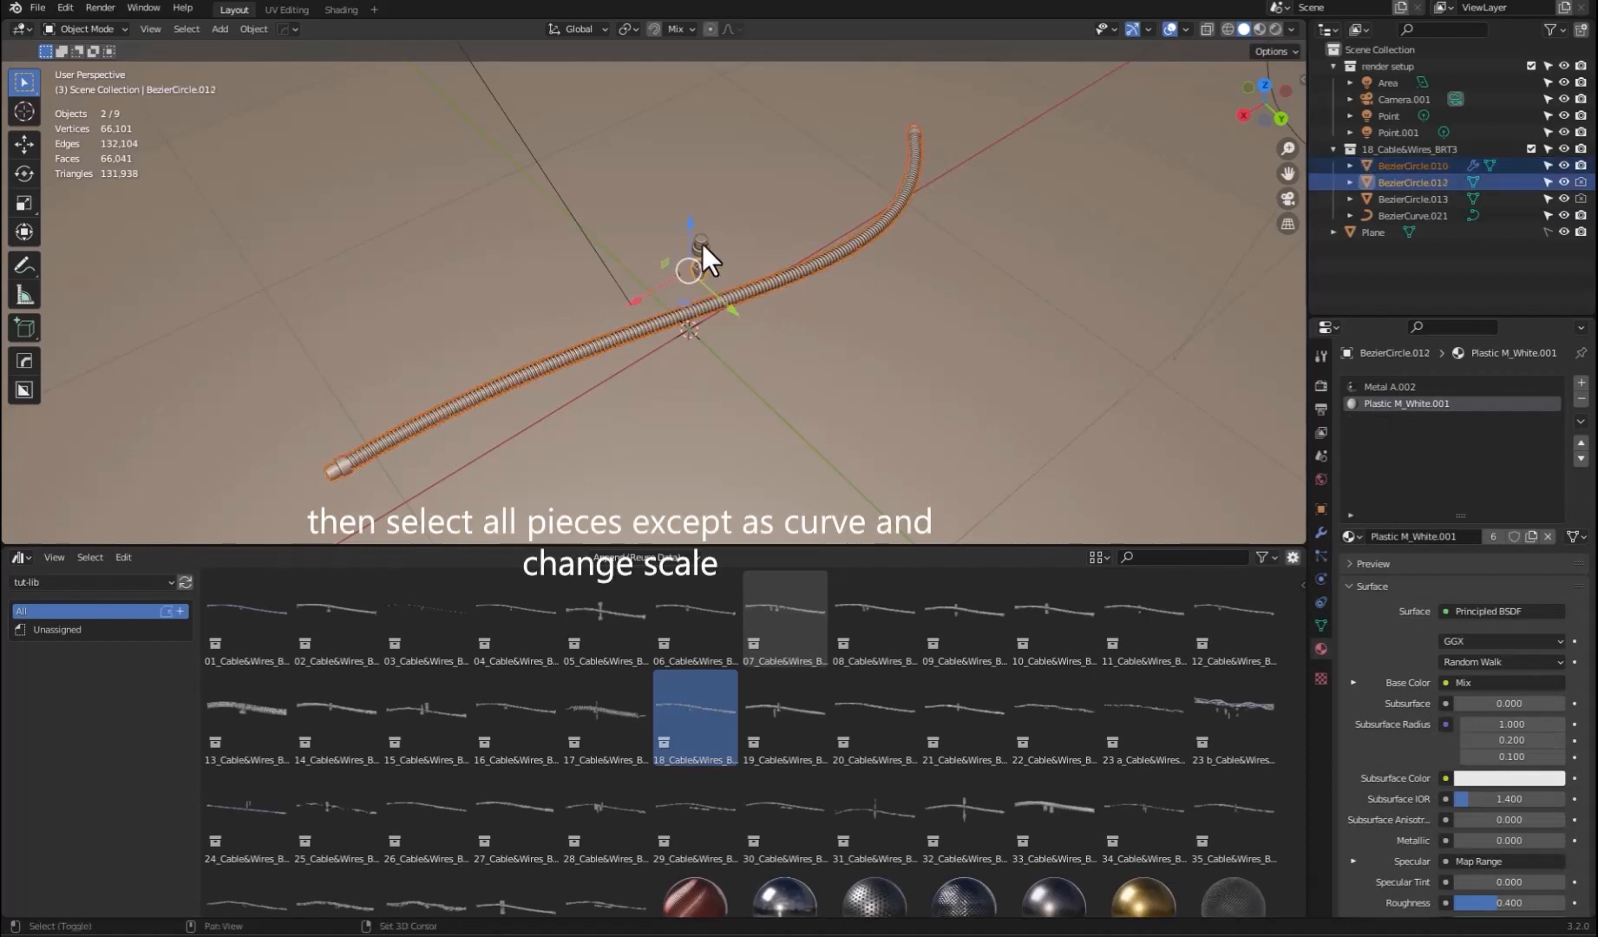
left_click(702, 244, "shift")
key("s")
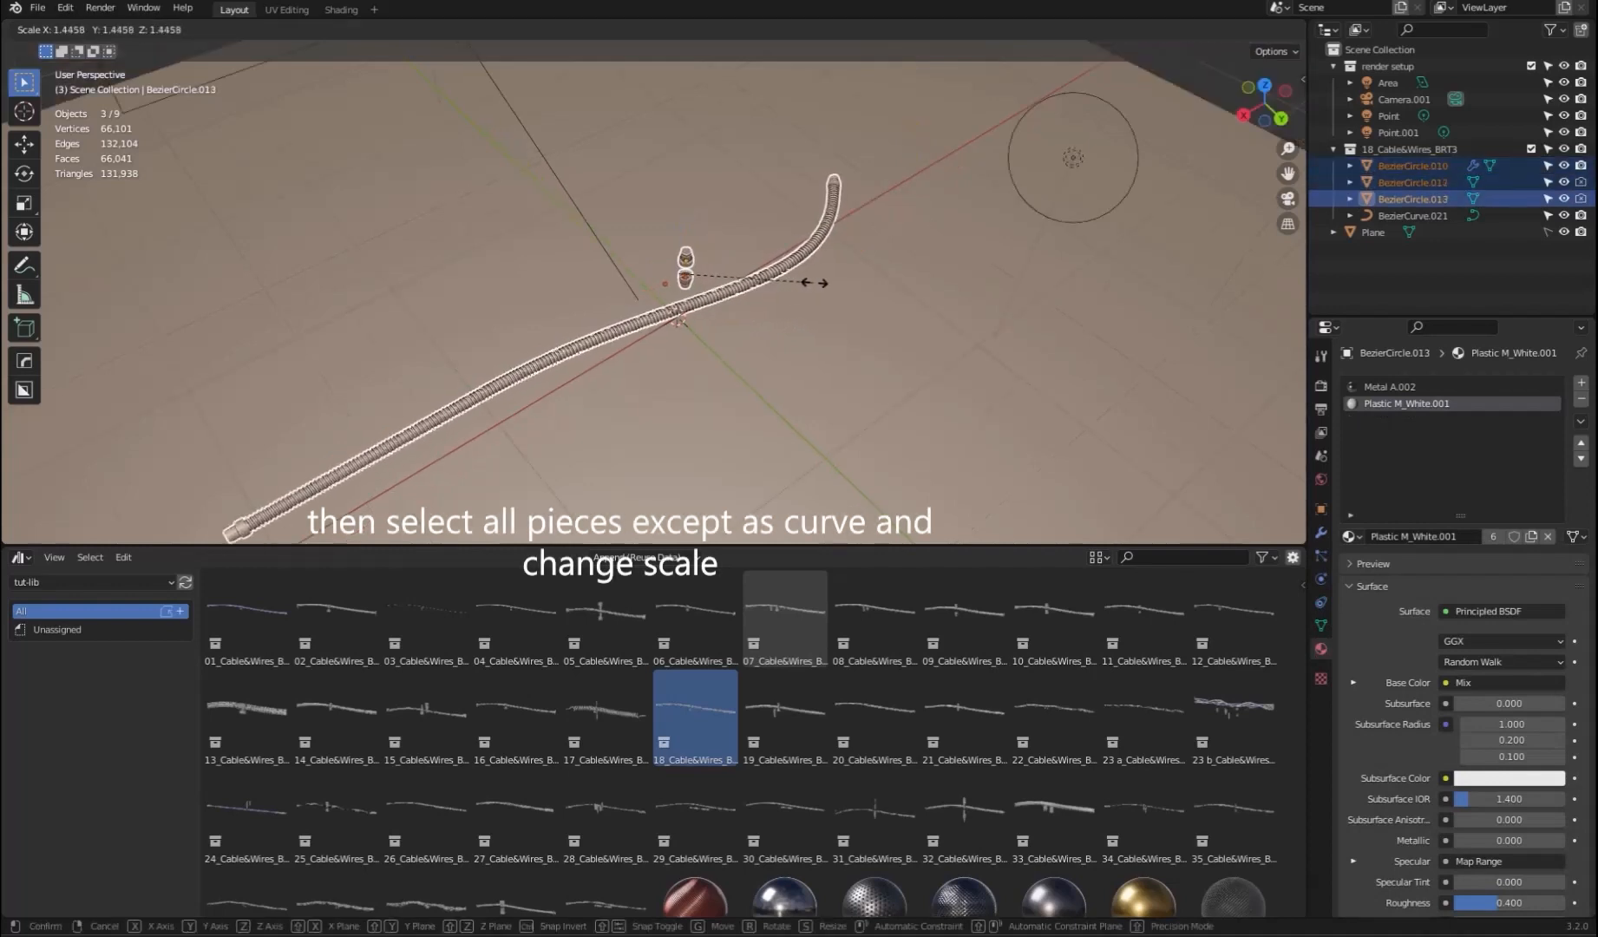
left_click(805, 287)
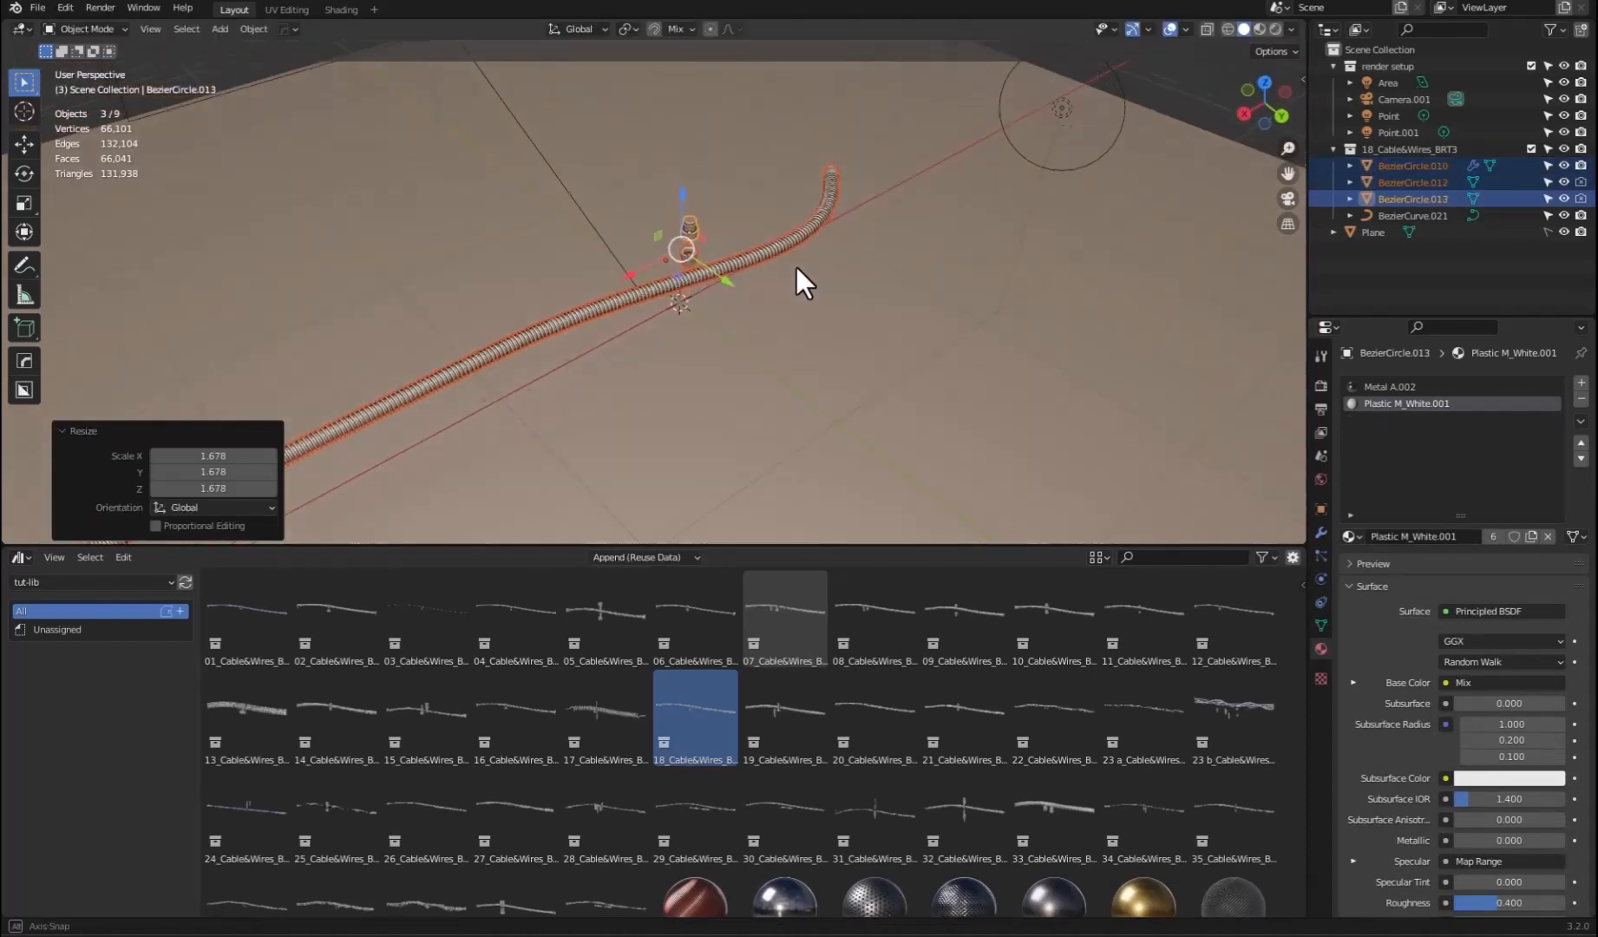
- Apply rotation and scale to the corrugated cable and both cap objects, and deselect them
middle_click_drag(796, 268, 809, 244)
key("ctrl+a")
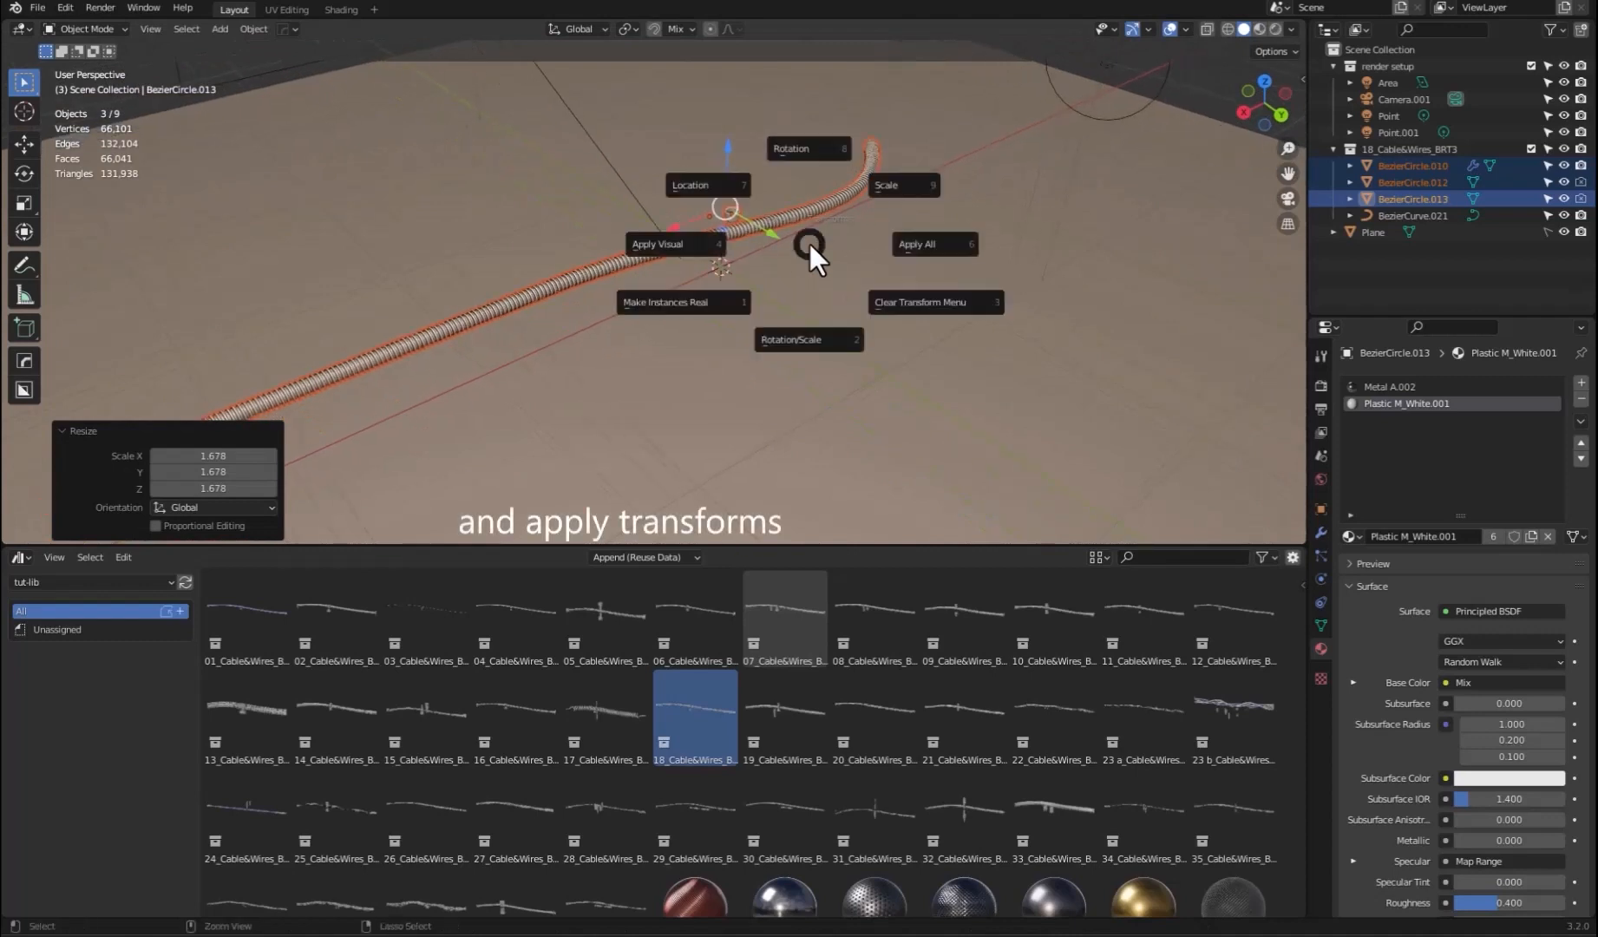
left_click(806, 328)
left_click(790, 275)
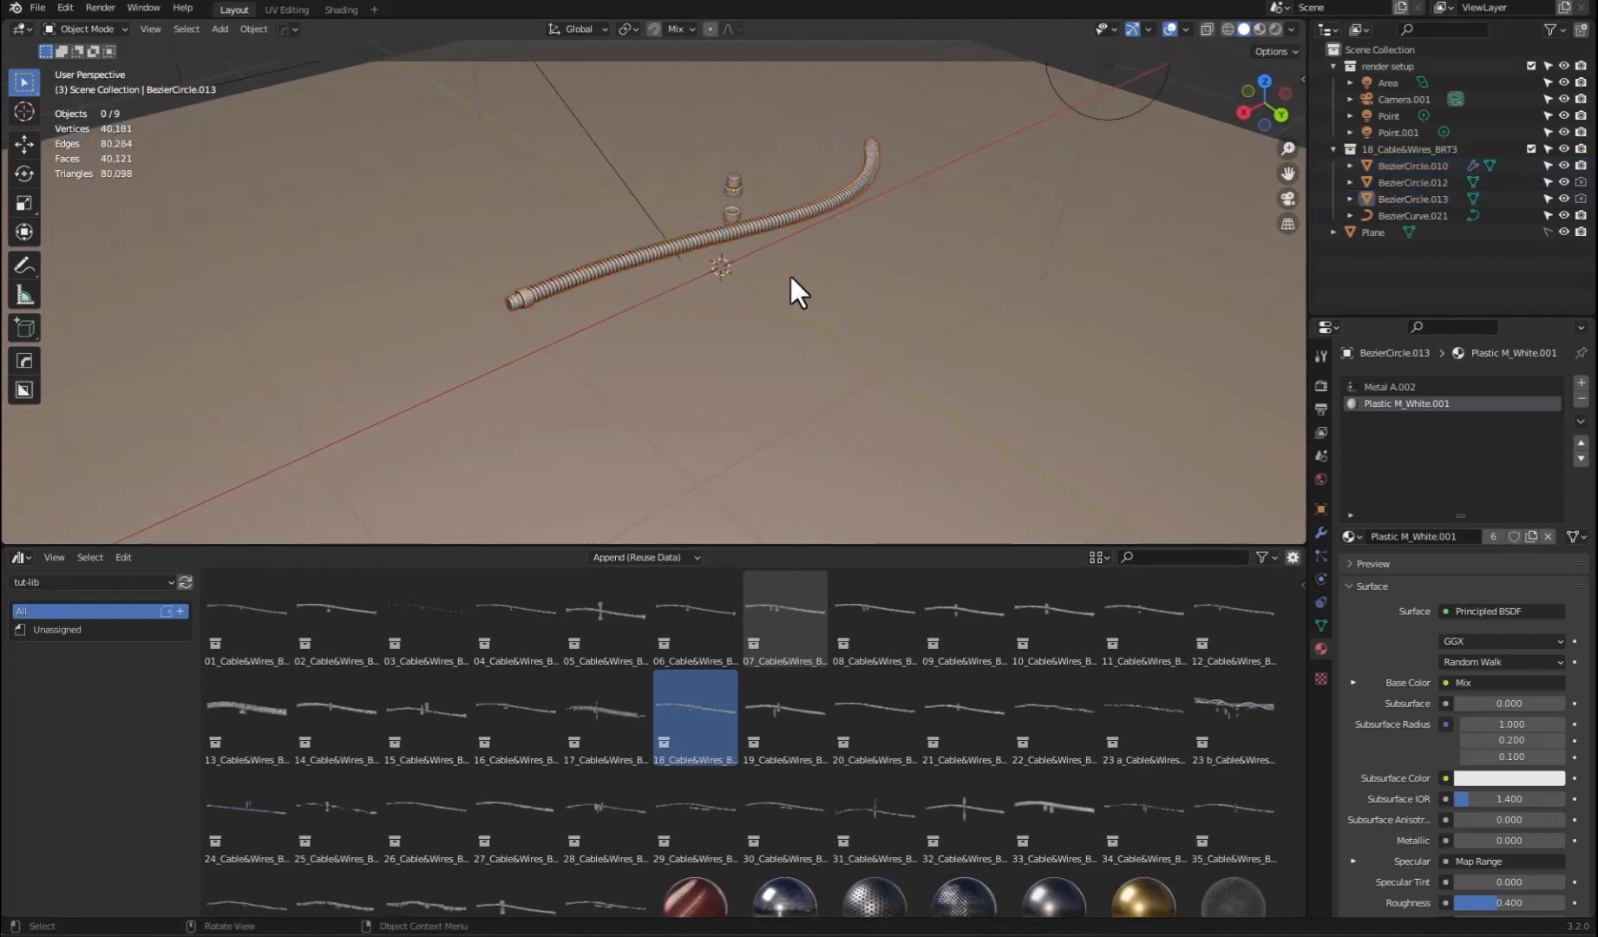
middle_click_drag(790, 276, 791, 314)
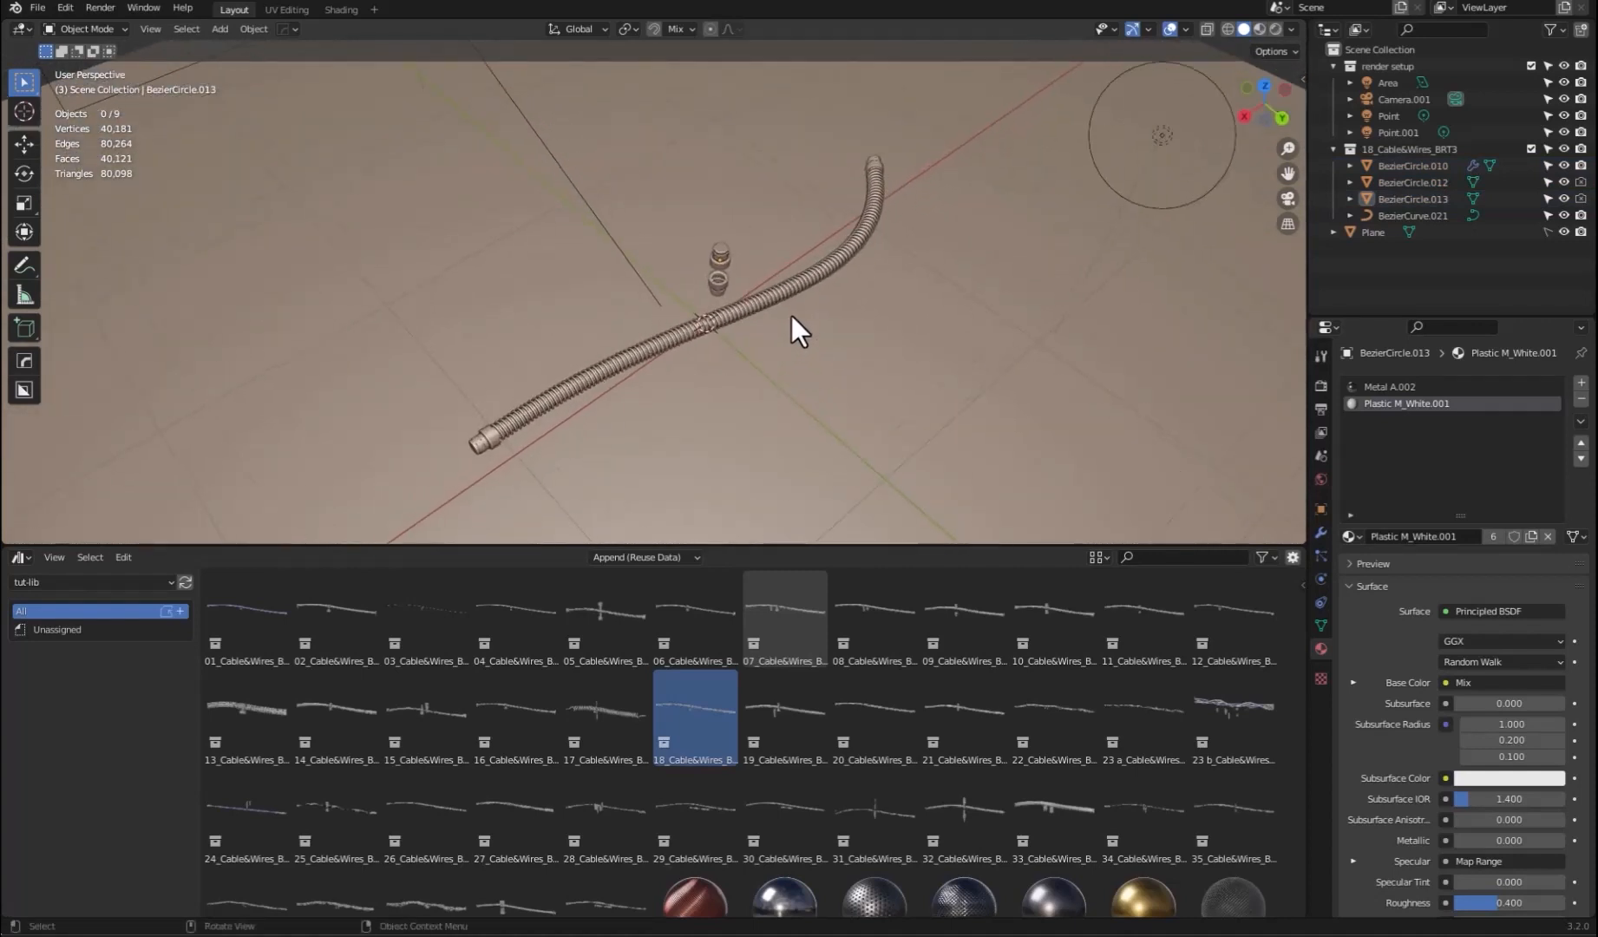